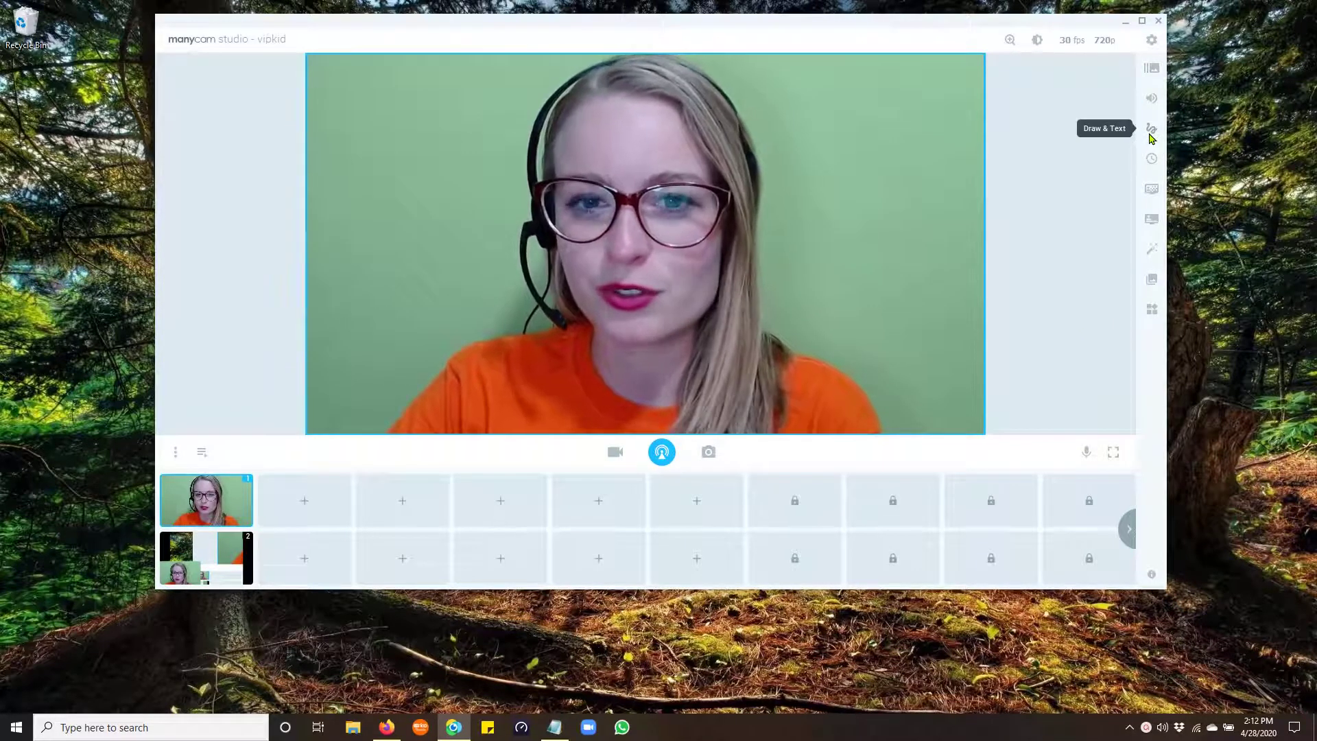
- Add the text overlay "Write something here!" with Draw & Text and move it to the upper edge of the video
click(1151, 134)
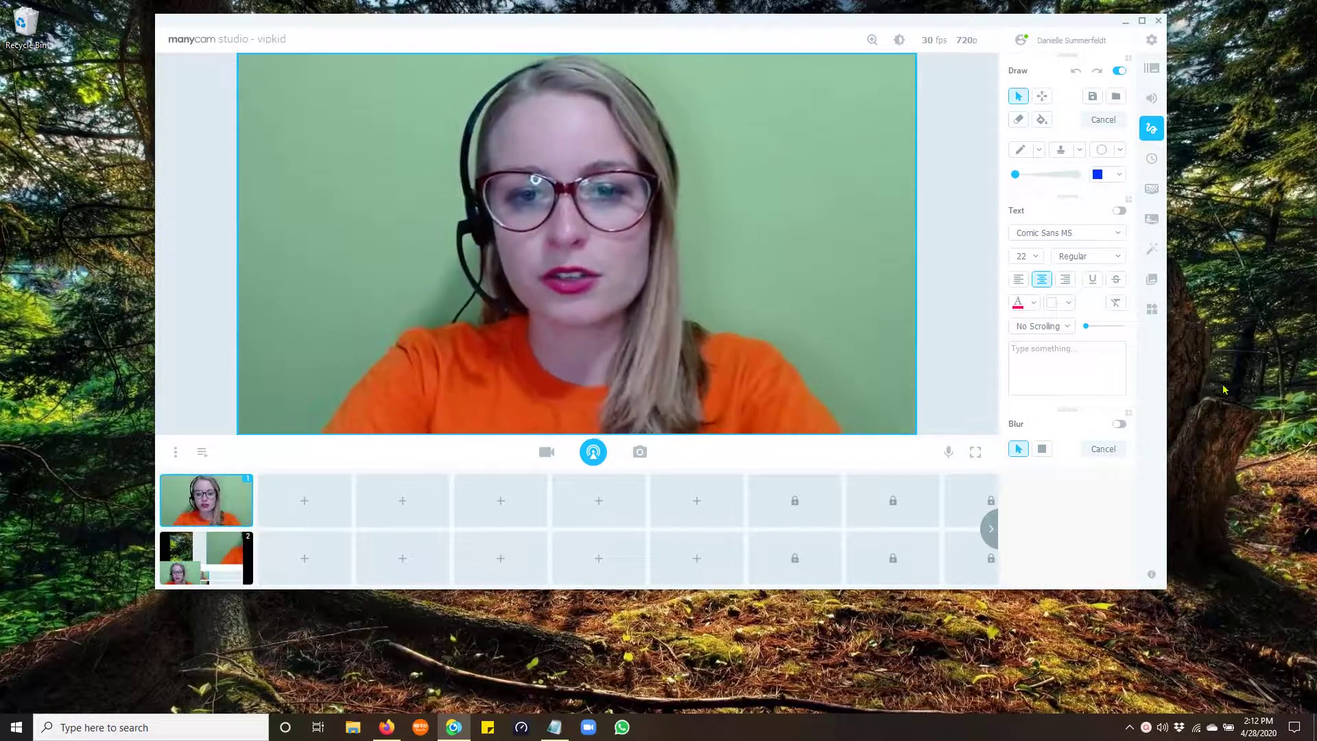
text(Write something)
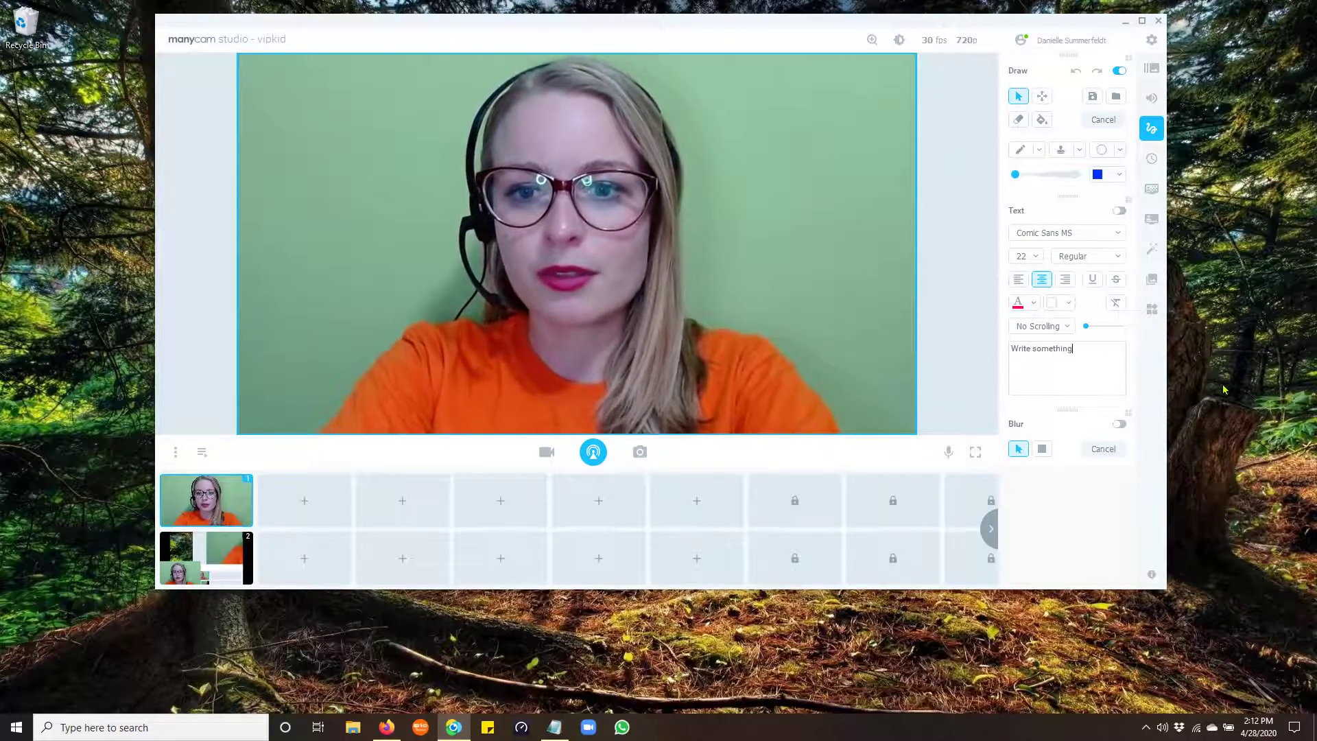
text( here!)
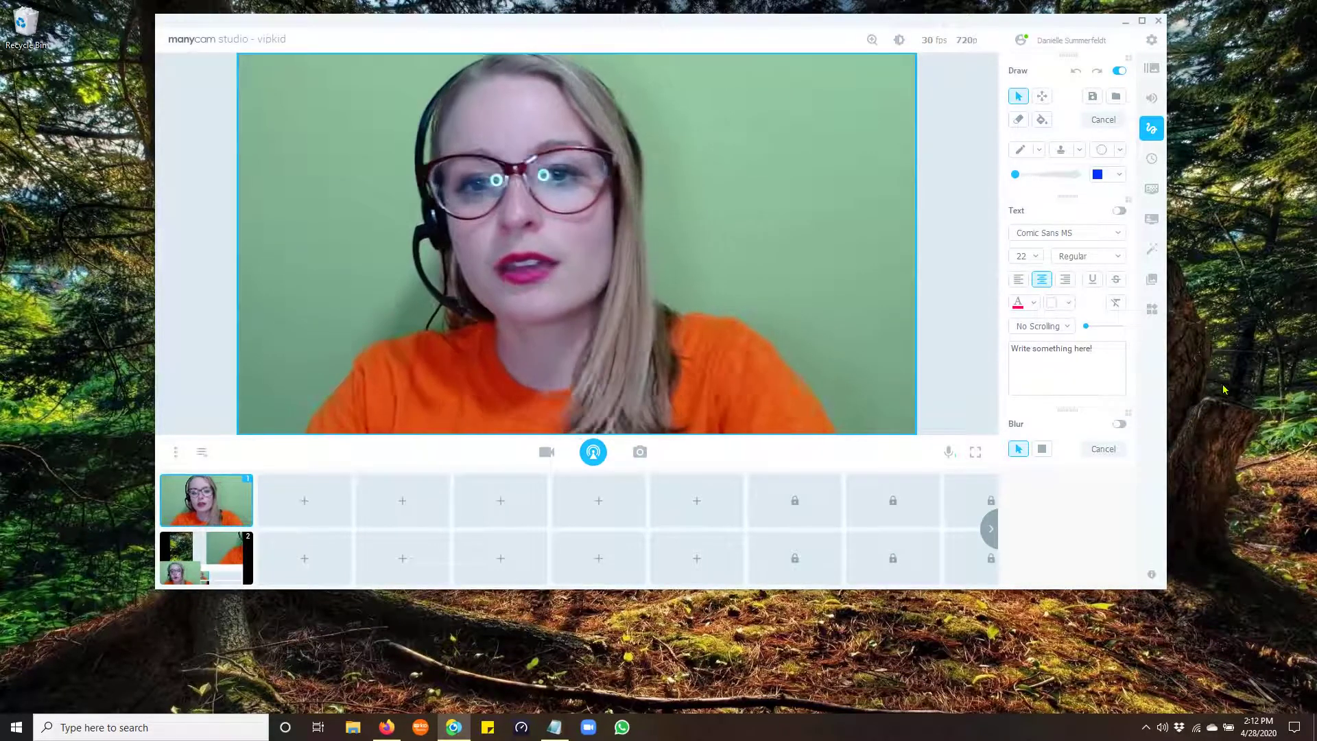
click(1119, 211)
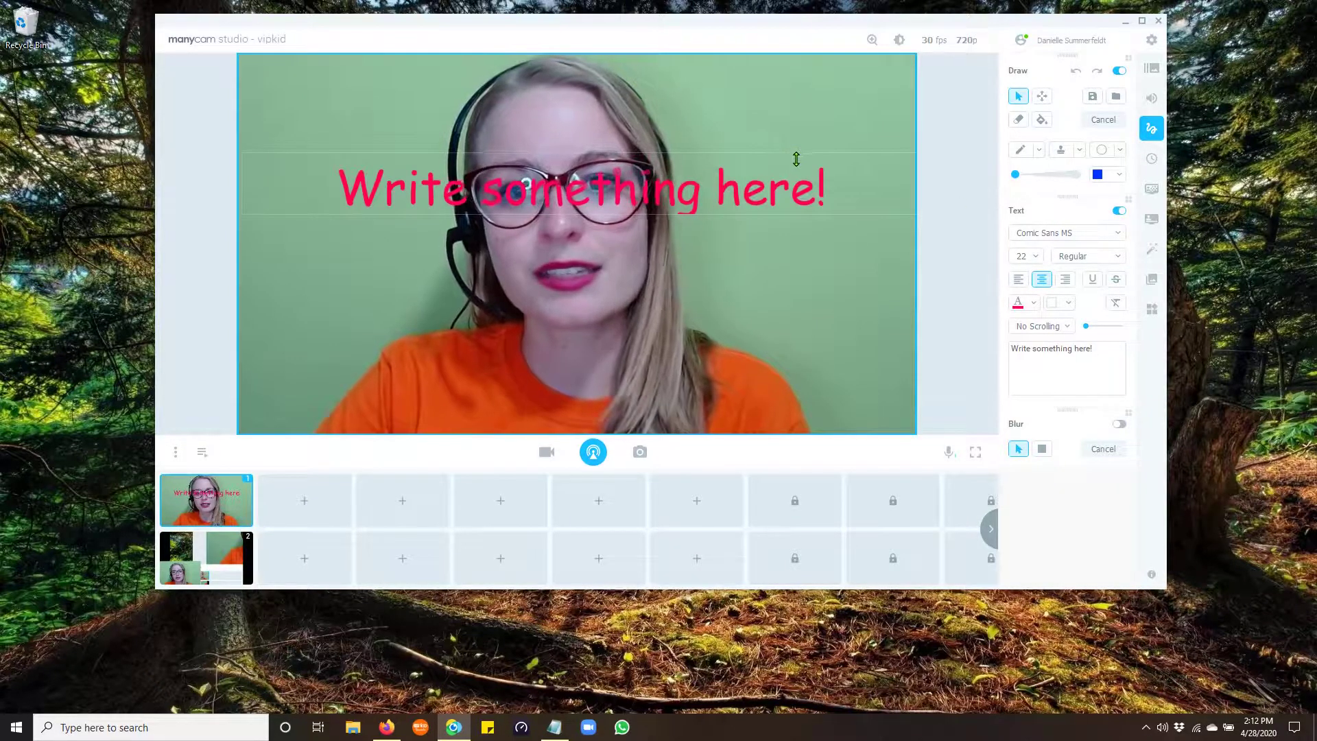
drag(807, 169, 799, 75)
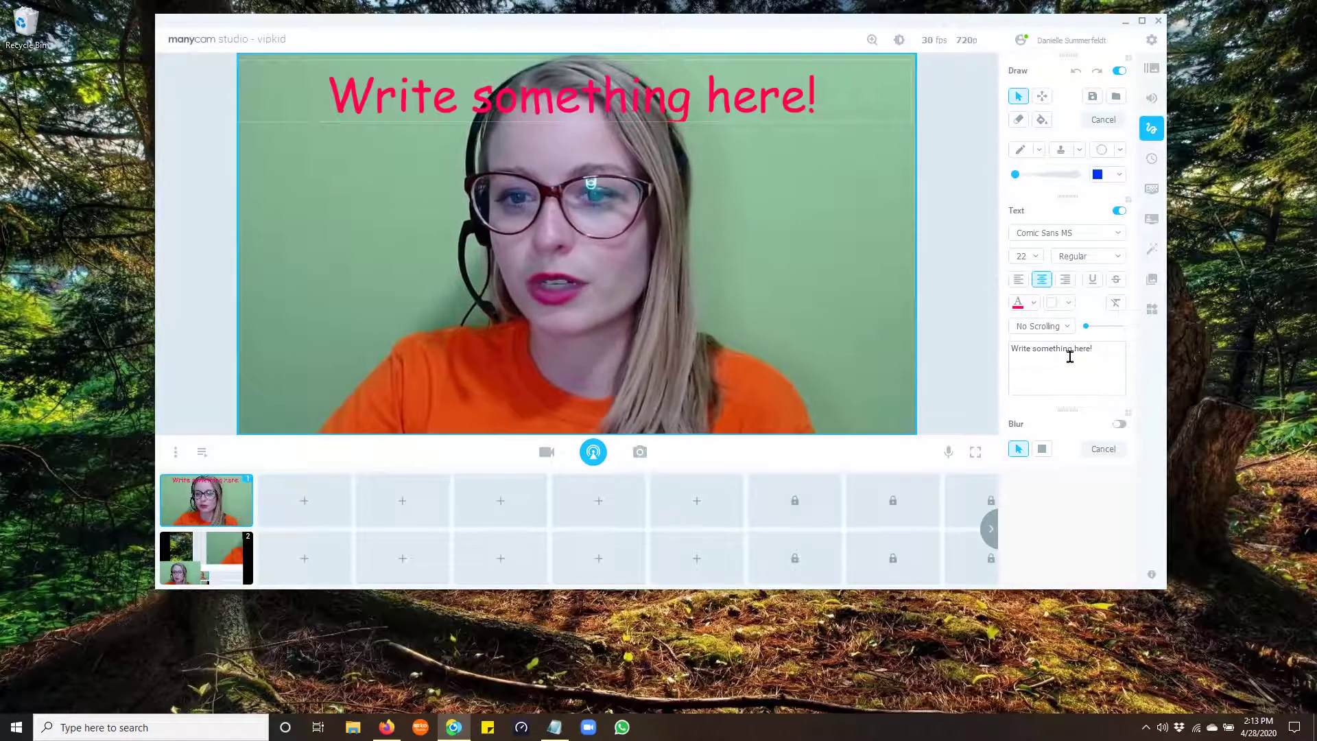
- Try blue, red and green backgrounds behind the overlay text and return the background to fully transparent
click(1063, 303)
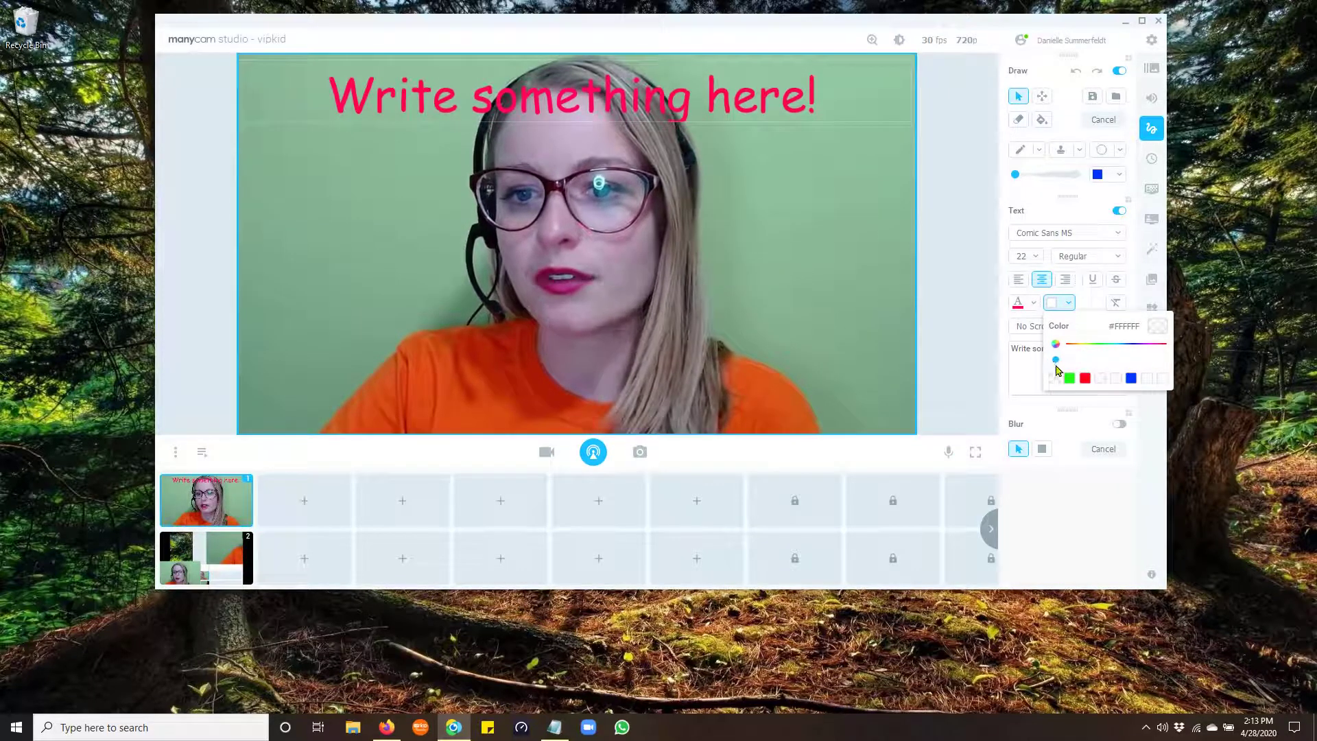
drag(1055, 359, 1181, 367)
click(1131, 378)
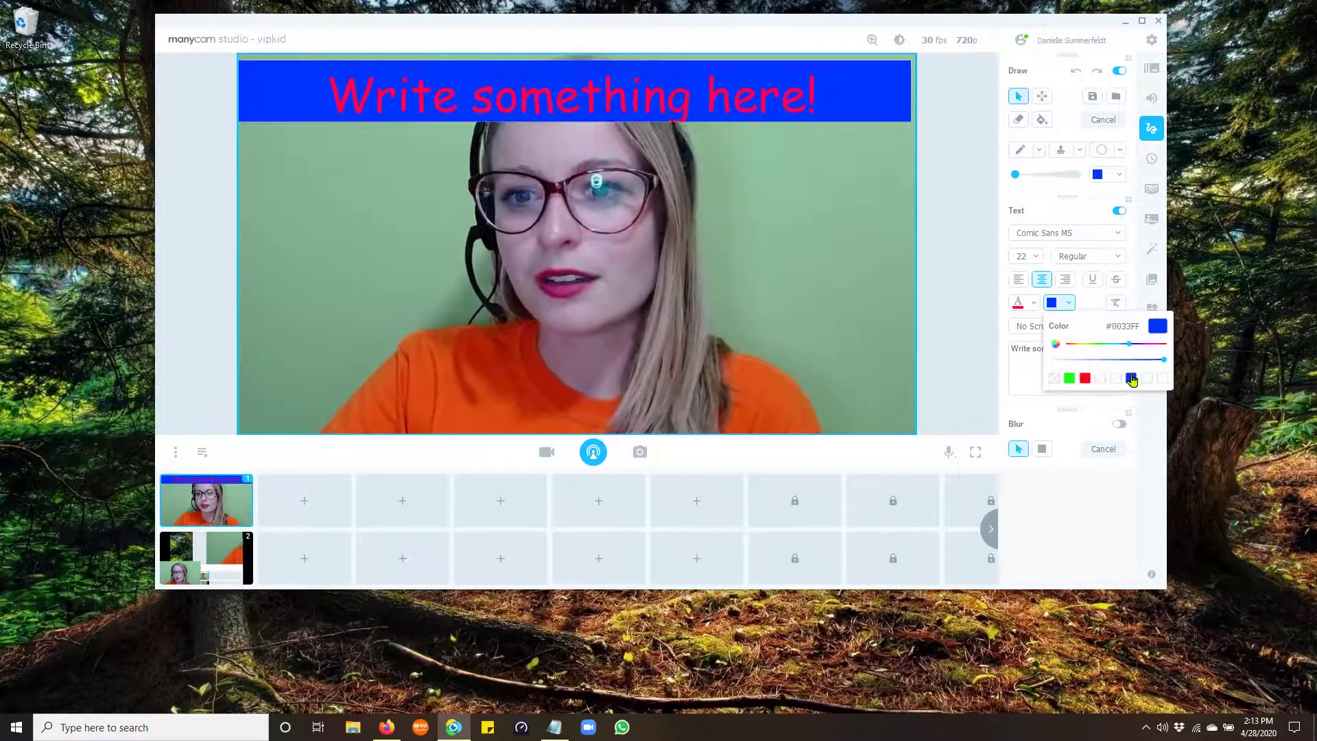
click(1084, 379)
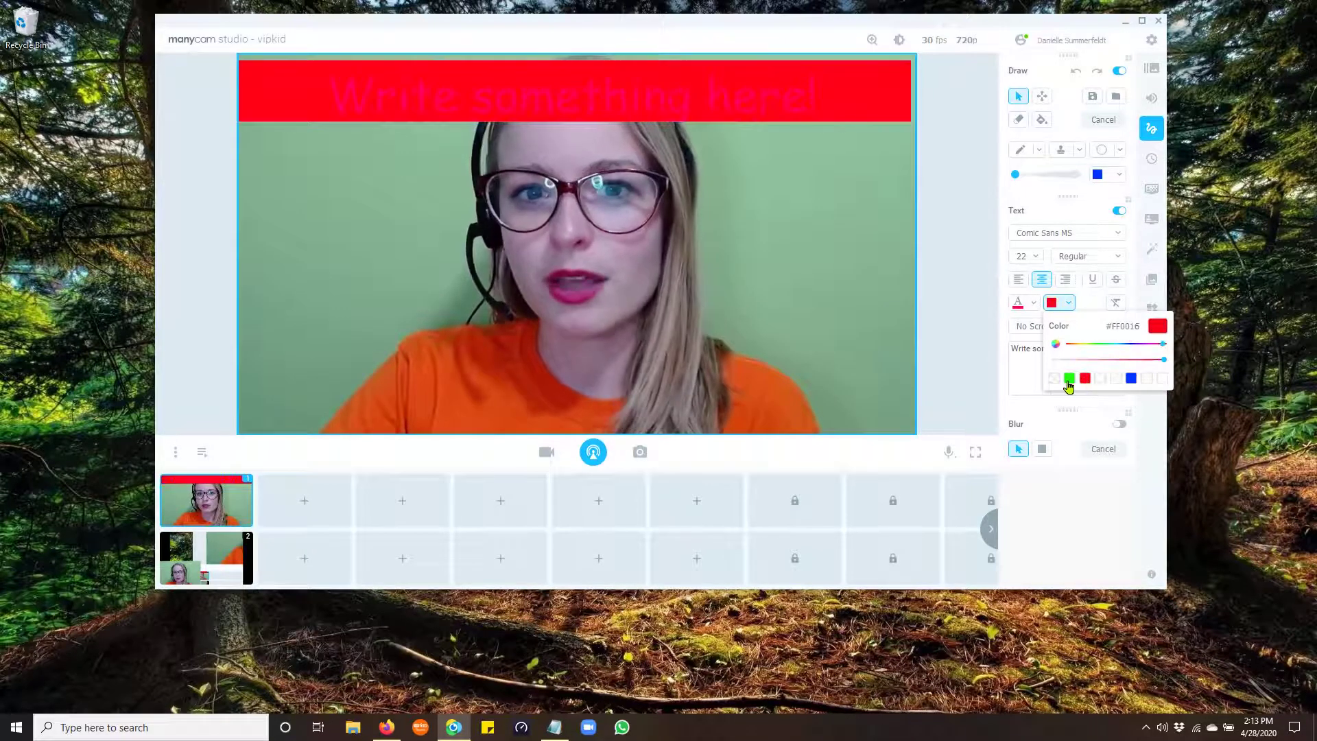
click(1069, 379)
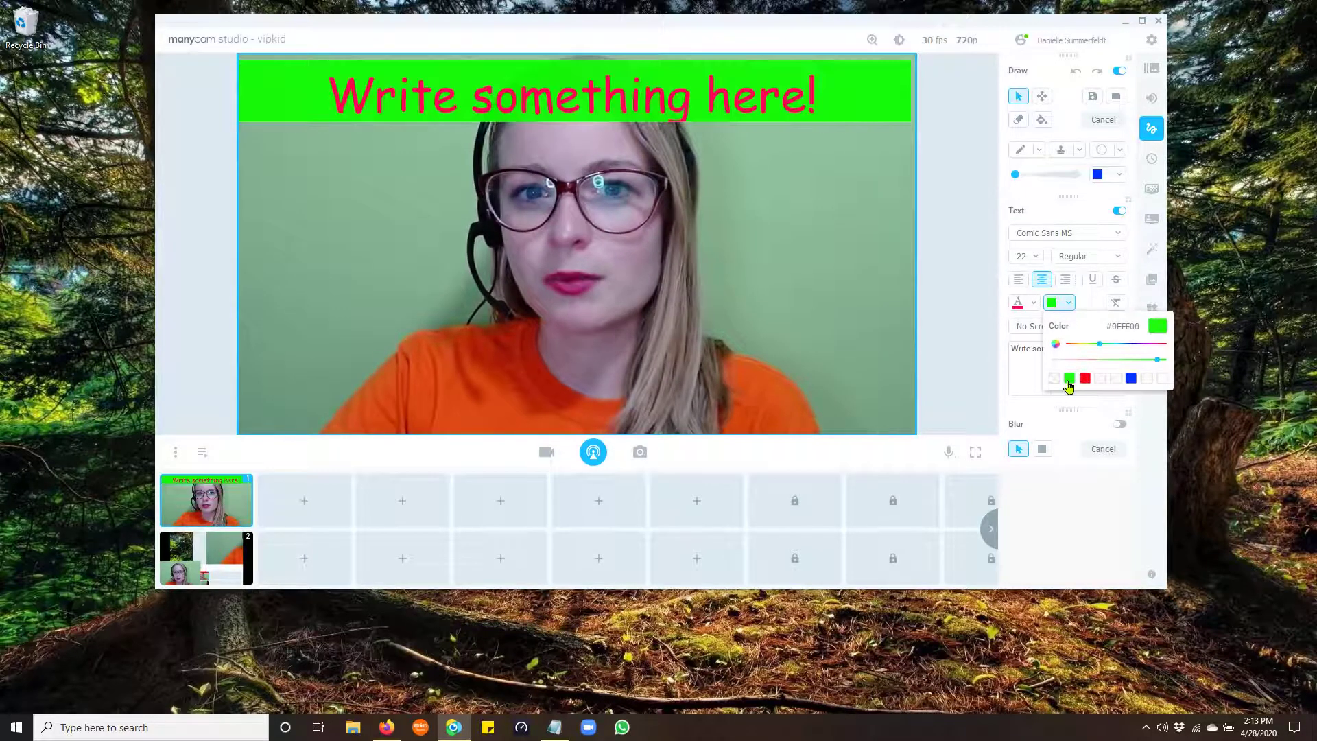
drag(1157, 359, 1052, 359)
click(1161, 378)
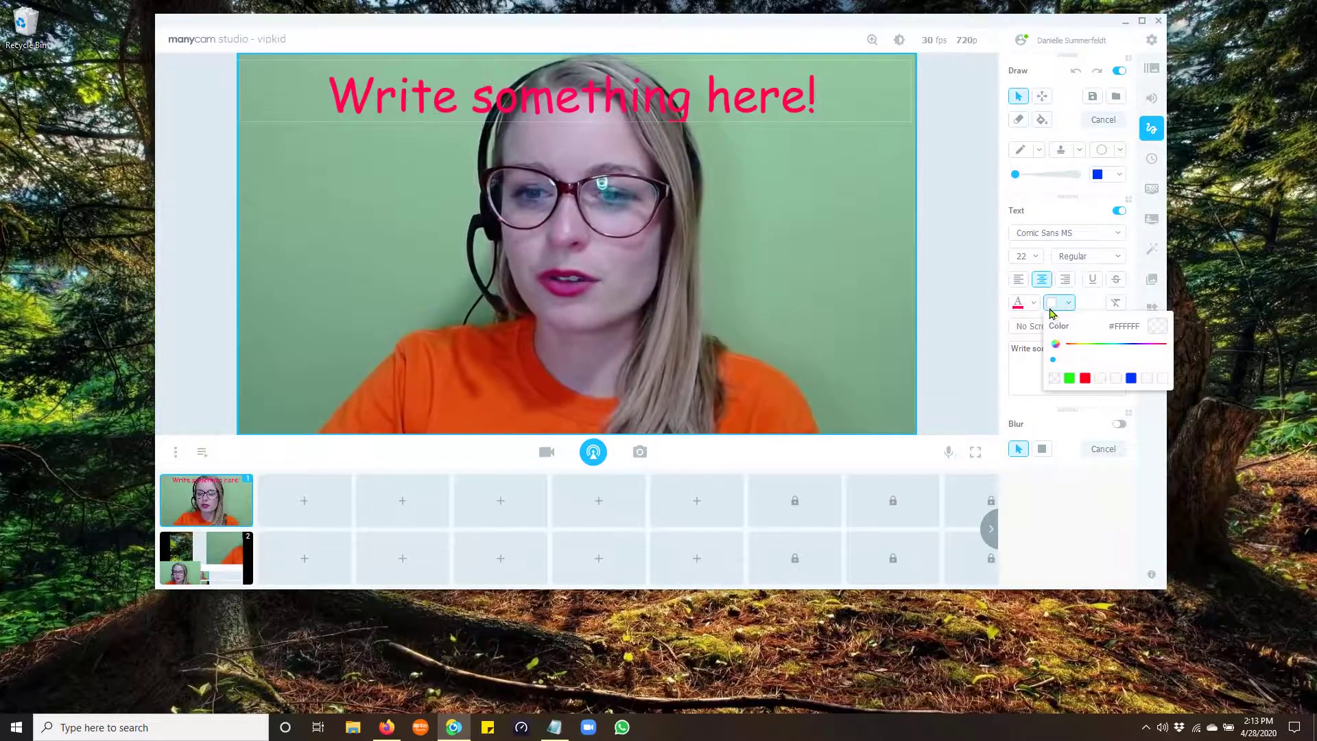
click(1046, 256)
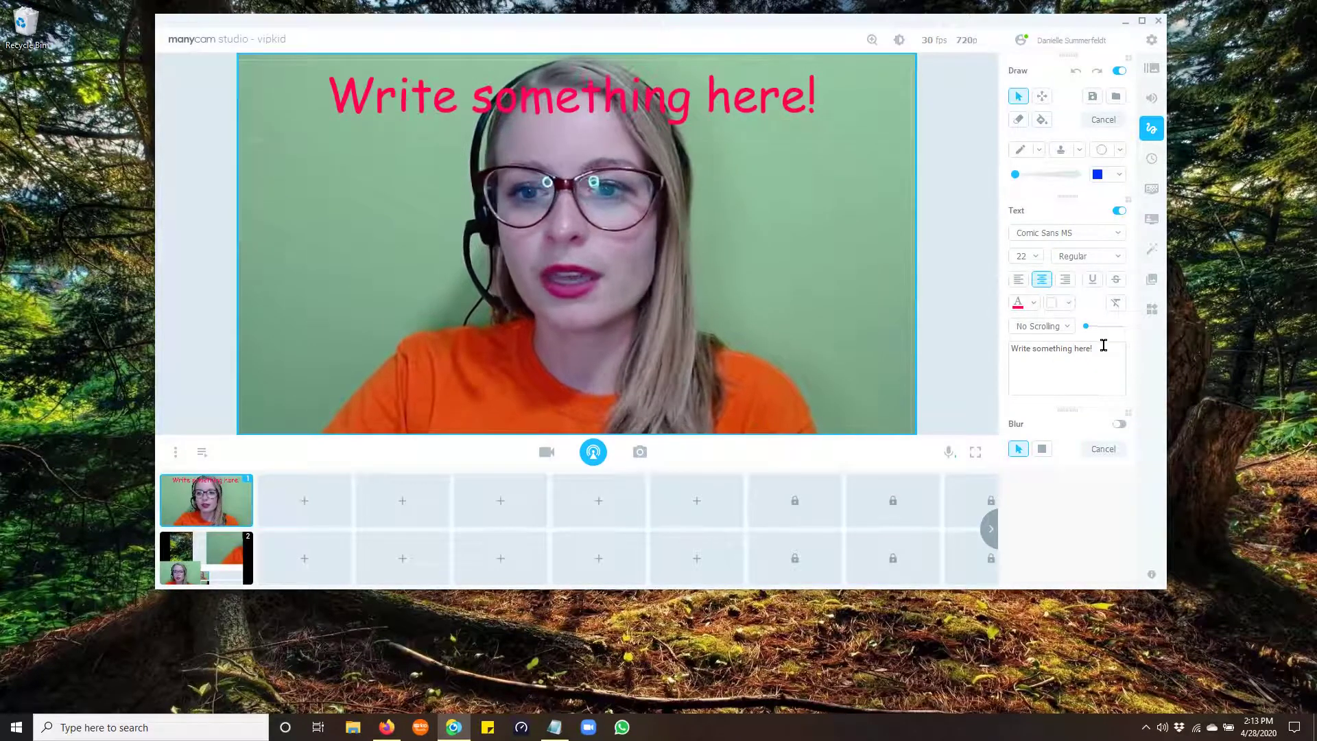
- Fill the lines below "Write something here!" in the text overlay with long strings of random letters
text(djklfajkdjklfadkjfkadjklfadkf)
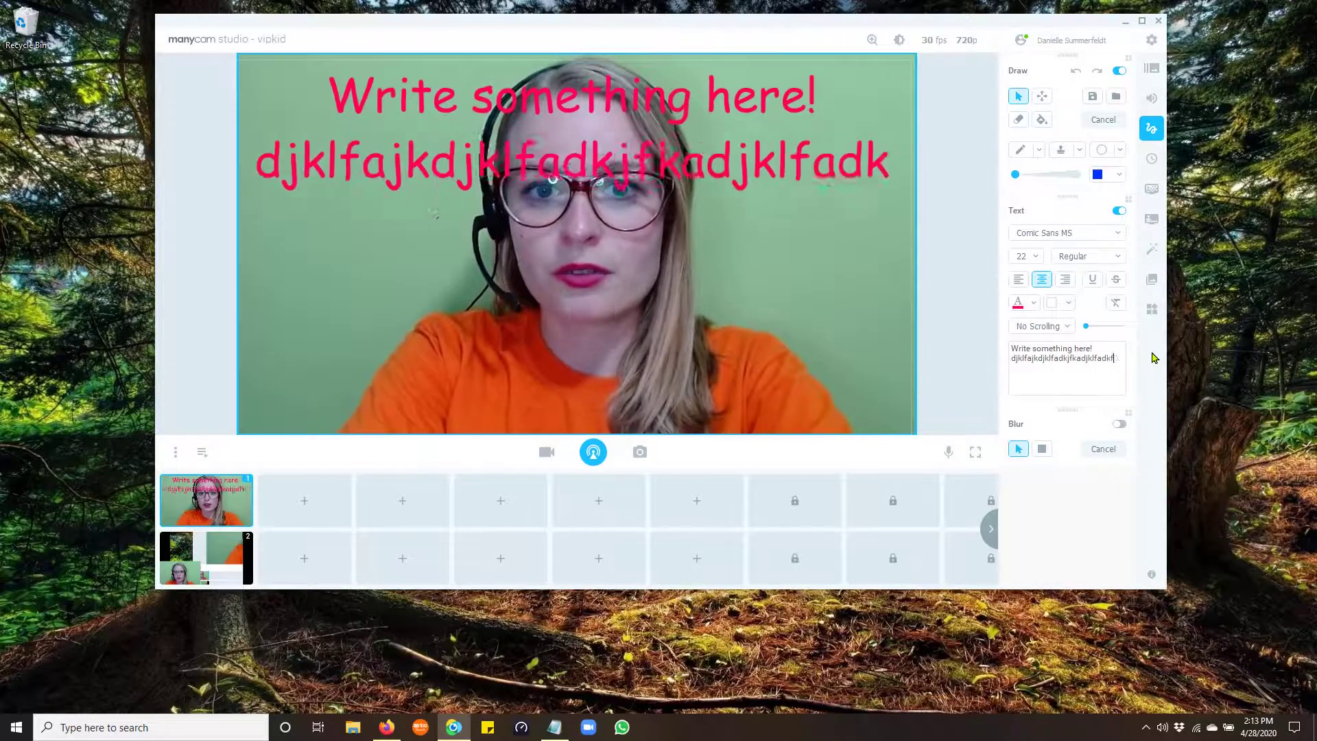
text(jkdjfklajdkljkladjfkajdkfjlskdajfkdljafkldafdakdjlk)
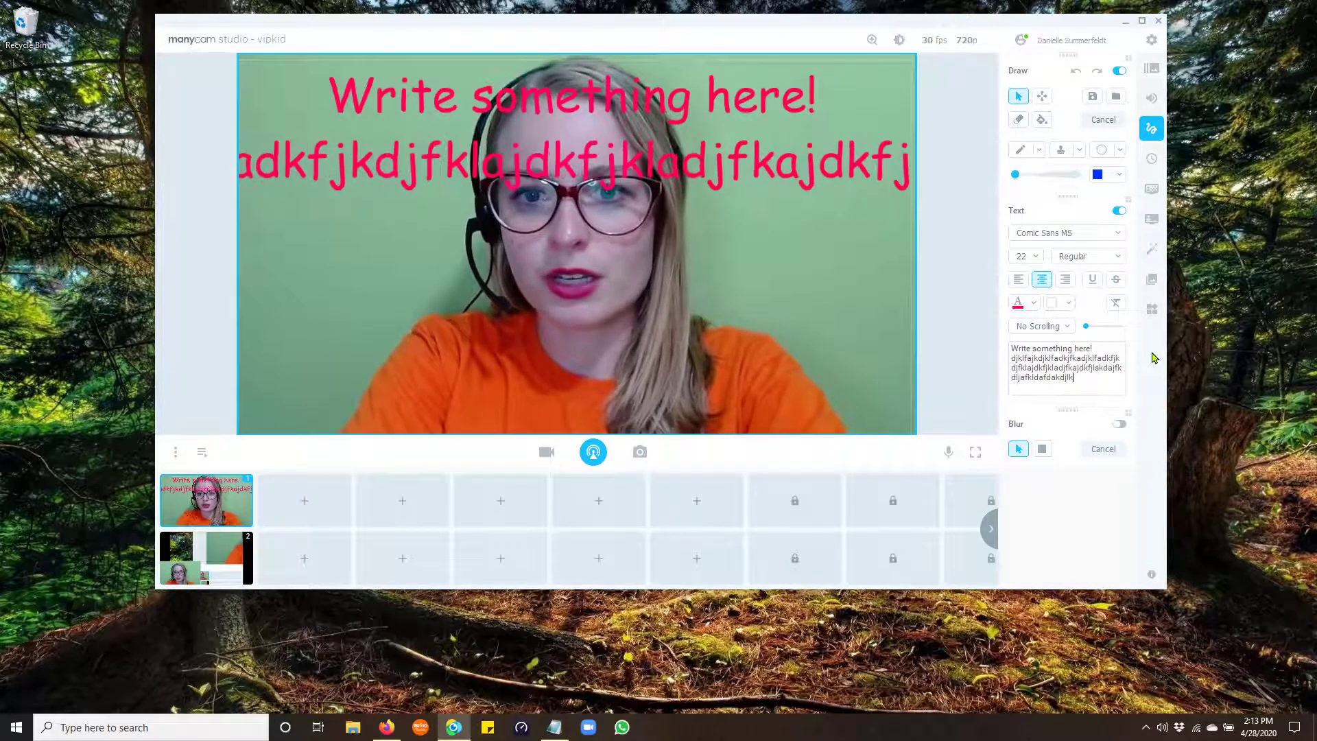
text(jfkadkfjlk akdjlkfjkldjaflkjdaklfjlkdajfjal)
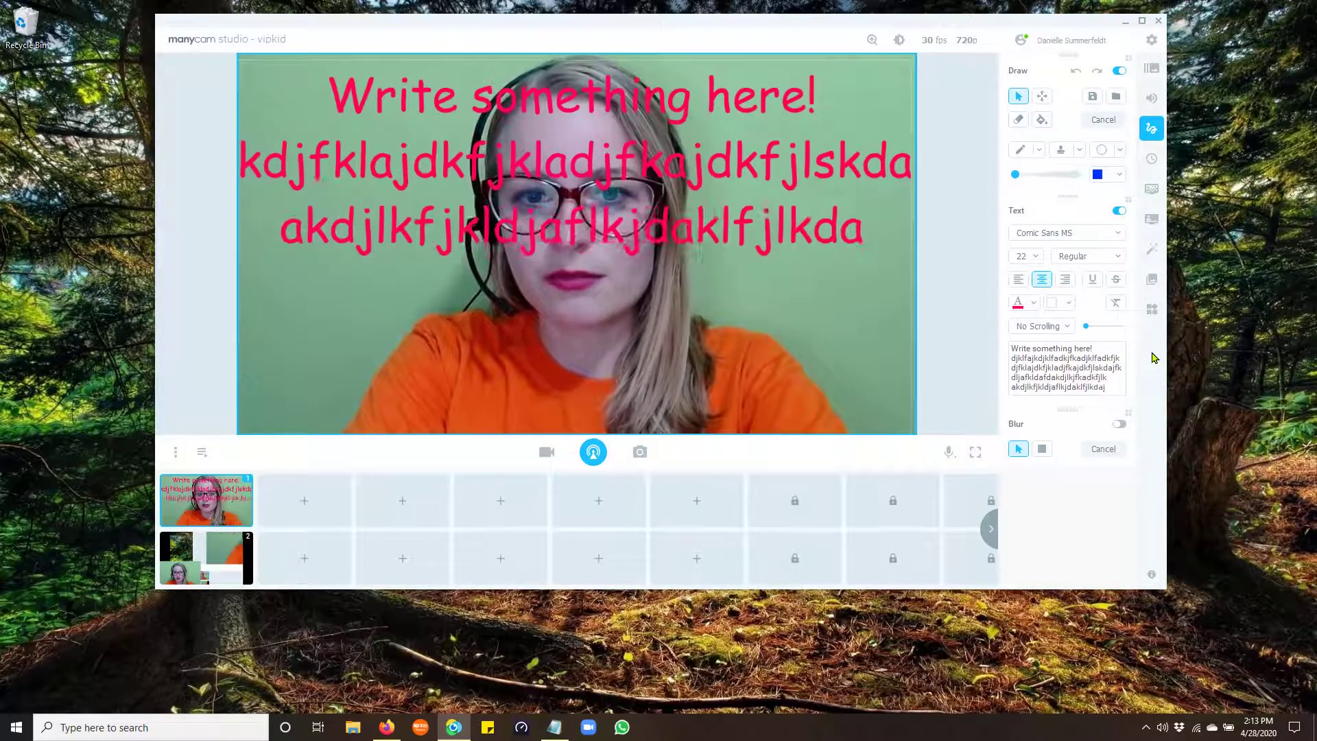
key(Return)
- Delete all of the overlay text and place the empty text box along the lower edge of the video
key(BackSpace)
key(BackSpace)
key(BackSpace)
key(BackSpace)
key(BackSpace)
key(BackSpace)
key(BackSpace)
key(BackSpace)
key(BackSpace)
key(BackSpace)
key(BackSpace)
key(BackSpace)
key(BackSpace)
key(BackSpace)
key(BackSpace)
key(BackSpace)
key(BackSpace)
key(BackSpace)
key(BackSpace)
key(BackSpace)
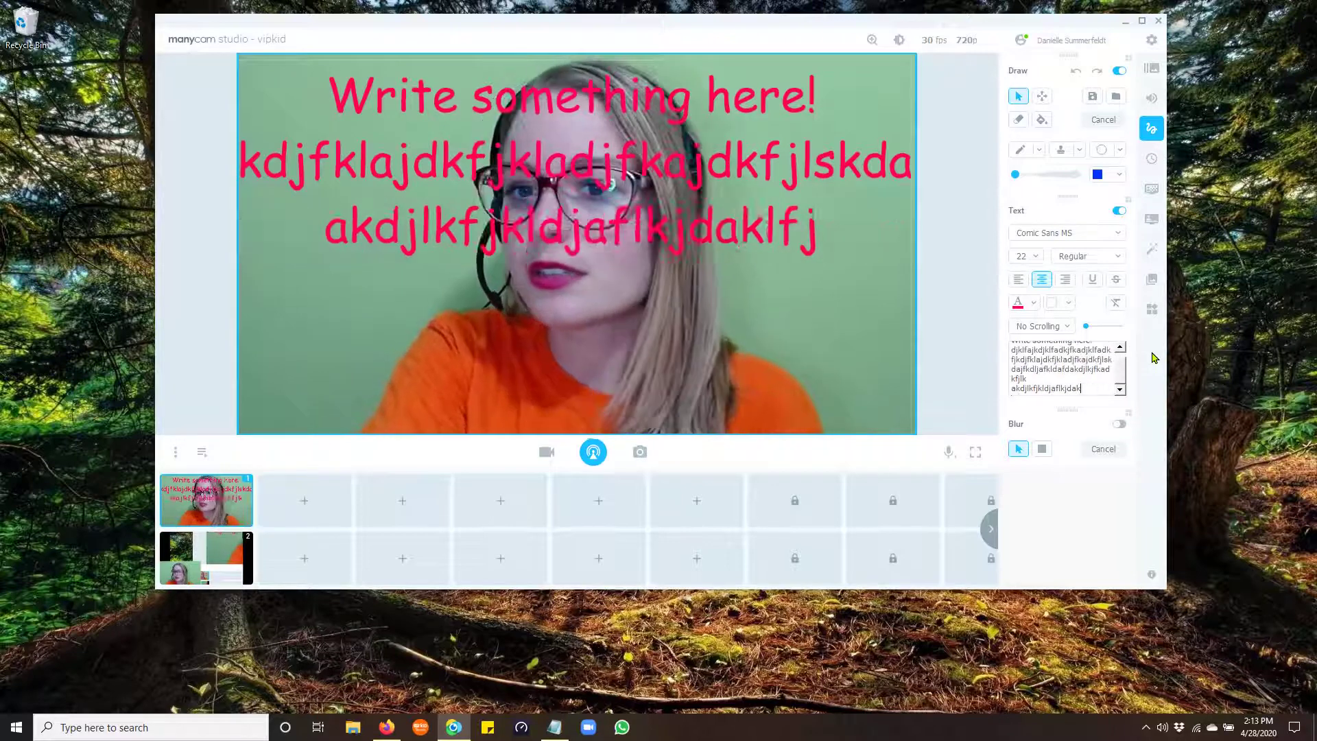
key(BackSpace)
key(BackSpace)
key(BackSpace)
key(BackSpace)
key(BackSpace)
key(BackSpace)
key(BackSpace)
key(BackSpace)
key(BackSpace)
key(BackSpace)
key(BackSpace)
key(BackSpace)
key(BackSpace)
key(BackSpace)
key(BackSpace)
key(BackSpace)
key(BackSpace)
key(BackSpace)
key(BackSpace)
key(BackSpace)
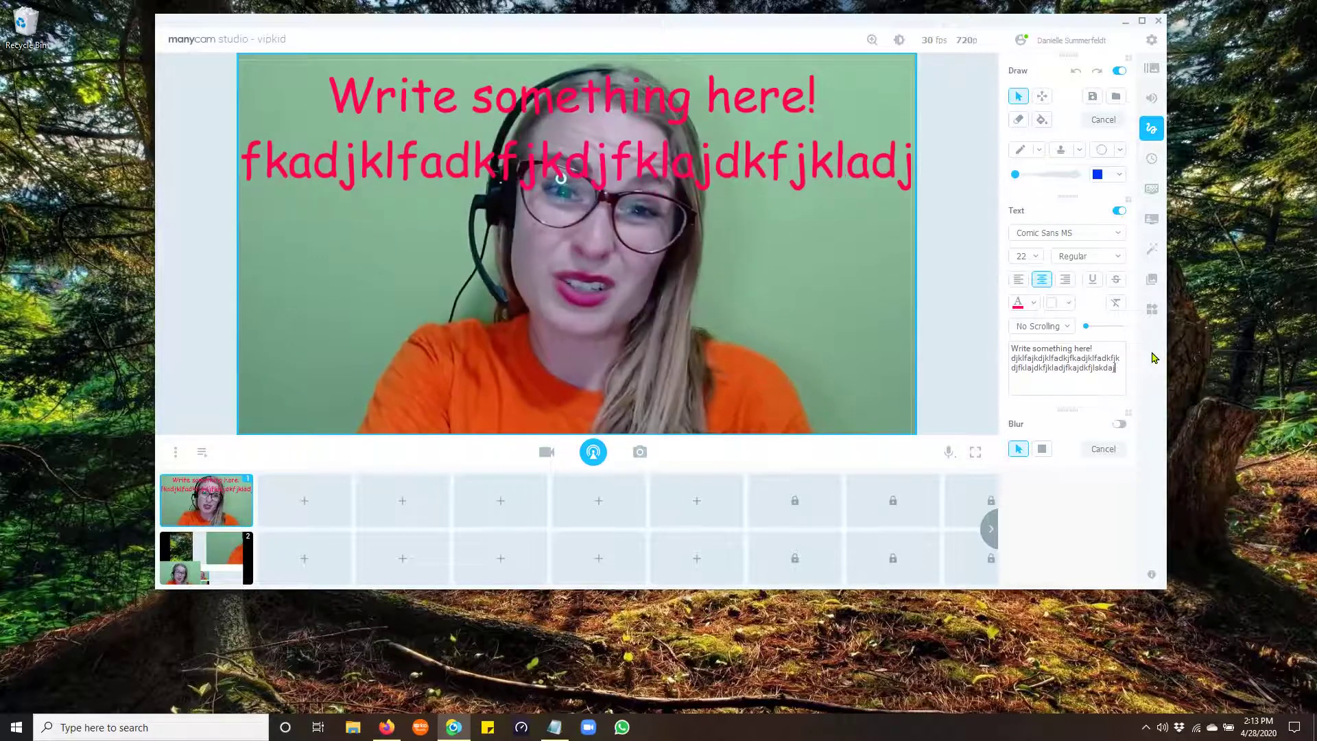
key(BackSpace)
key(BackSpace)
key(BackSpace)
key(BackSpace)
key(BackSpace)
key(BackSpace)
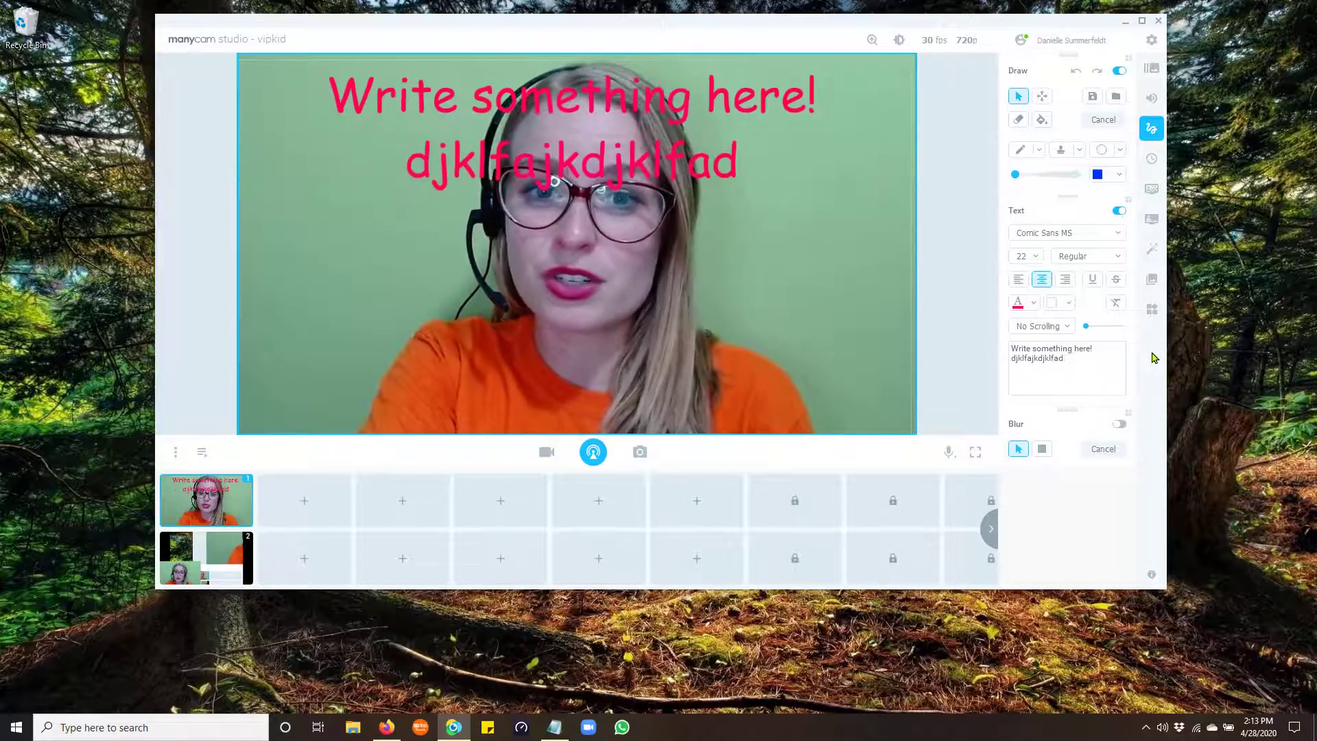
key(BackSpace)
key(BackSpace)
key(BackSpace)
key(BackSpace)
key(BackSpace)
key(BackSpace)
key(BackSpace)
key(BackSpace)
key(BackSpace)
key(BackSpace)
key(BackSpace)
key(BackSpace)
key(BackSpace)
key(BackSpace)
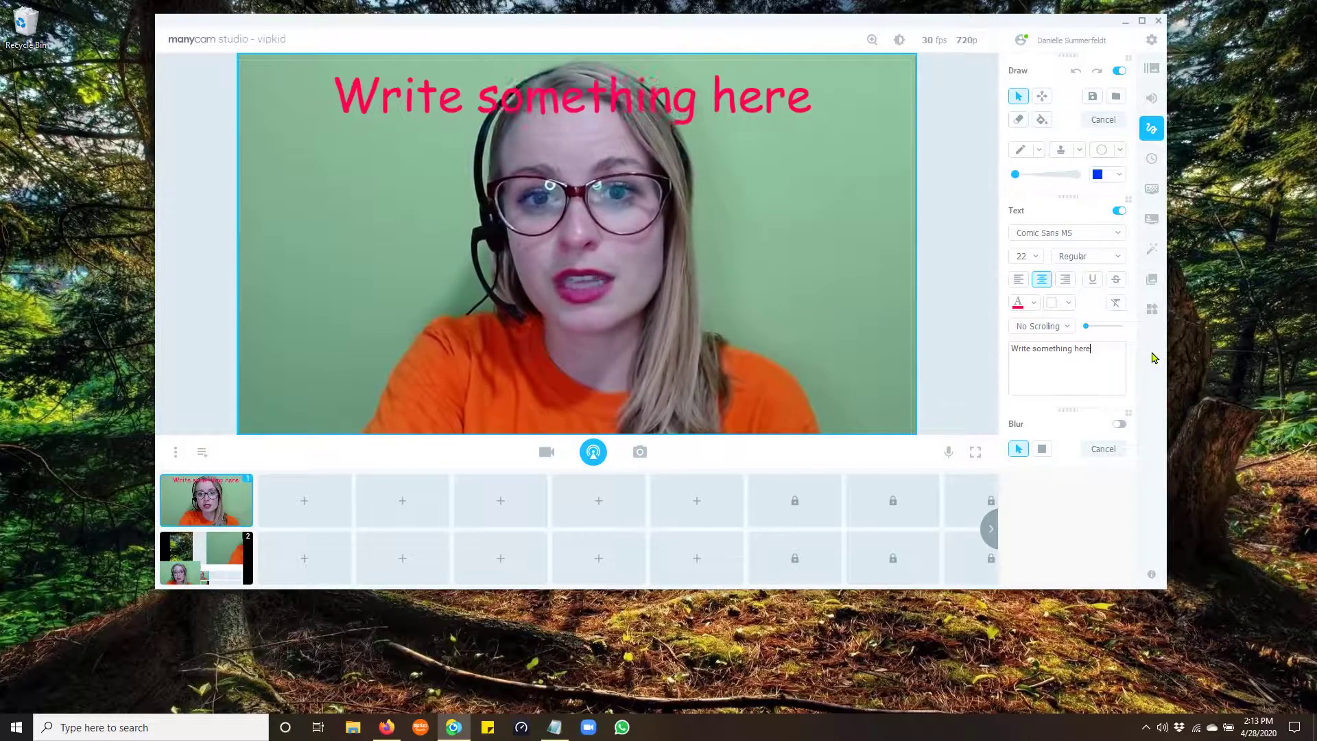
key(BackSpace)
key(BackSpace)
key(BackSpace)
key(BackSpace)
key(BackSpace)
key(BackSpace)
key(BackSpace)
key(BackSpace)
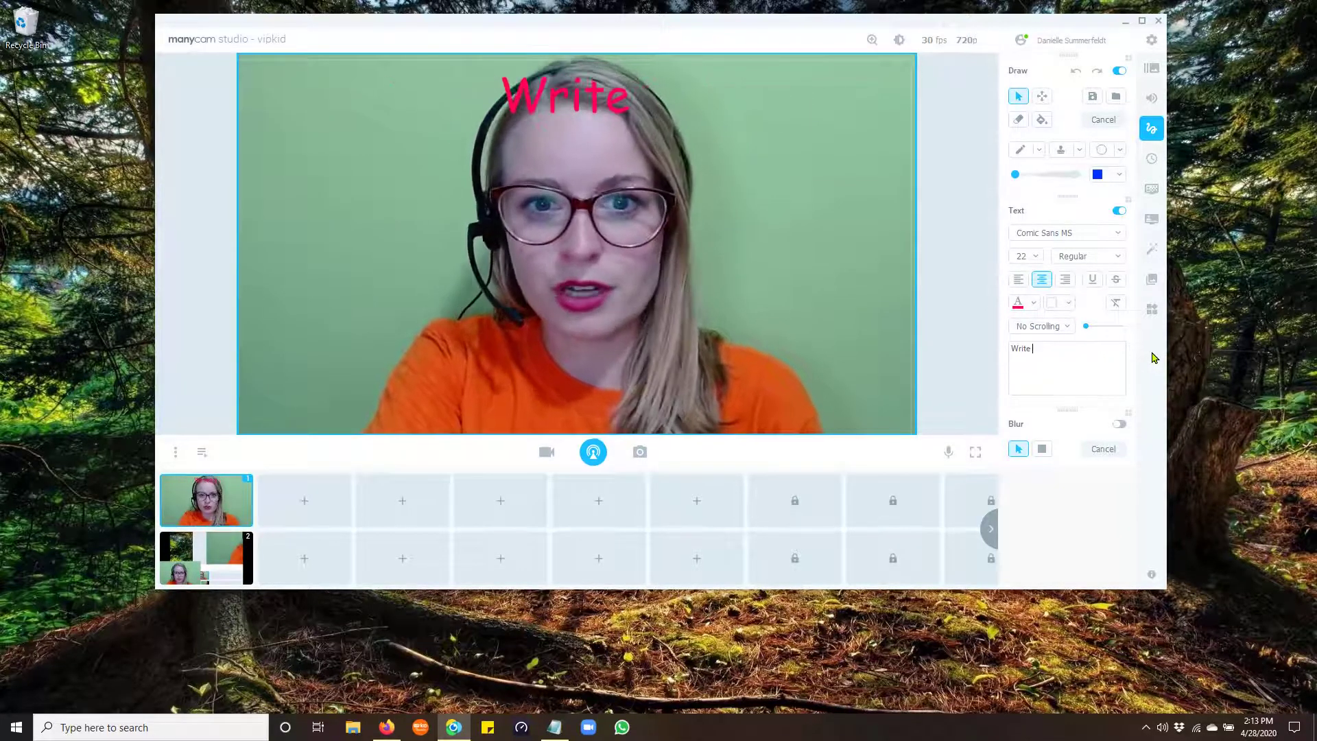
key(BackSpace)
key(BackSpace)
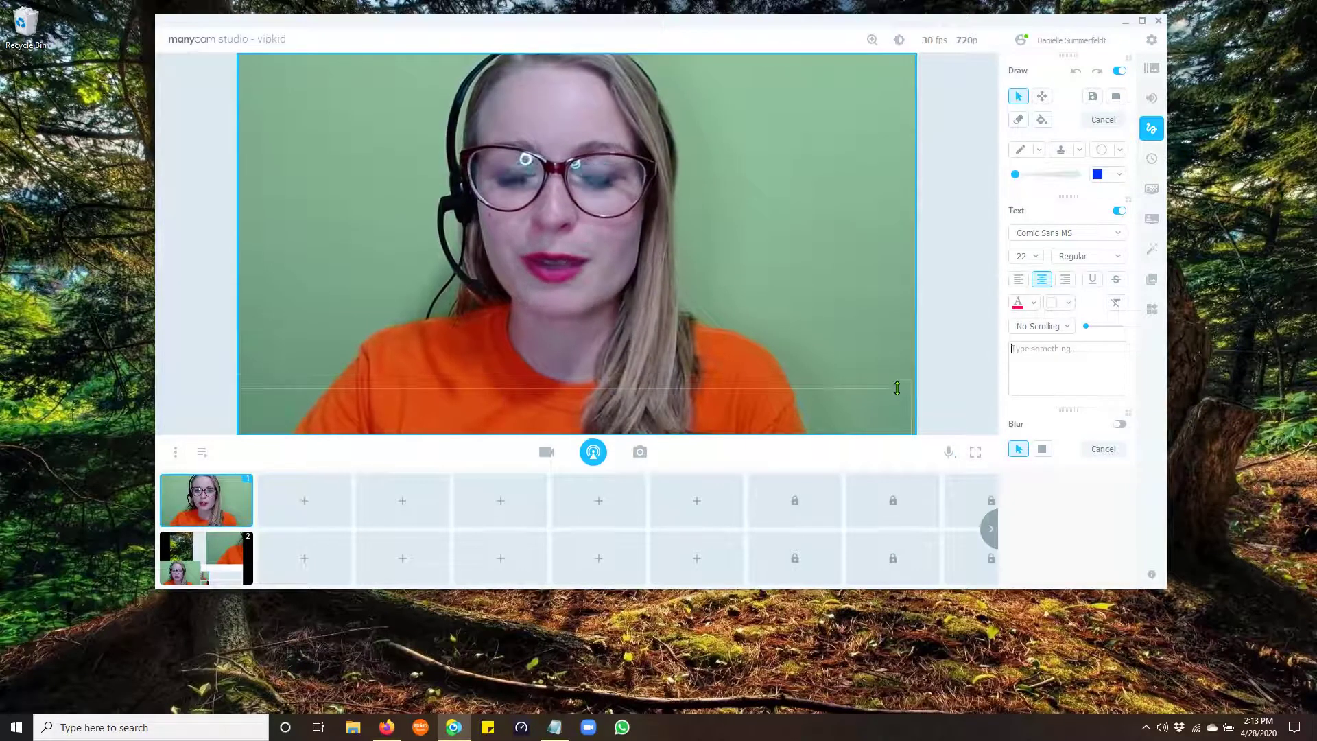
mouse_move(897, 388)
mouse_down()
mouse_move(891, 409)
mouse_move(903, 377)
mouse_move(904, 395)
mouse_up()
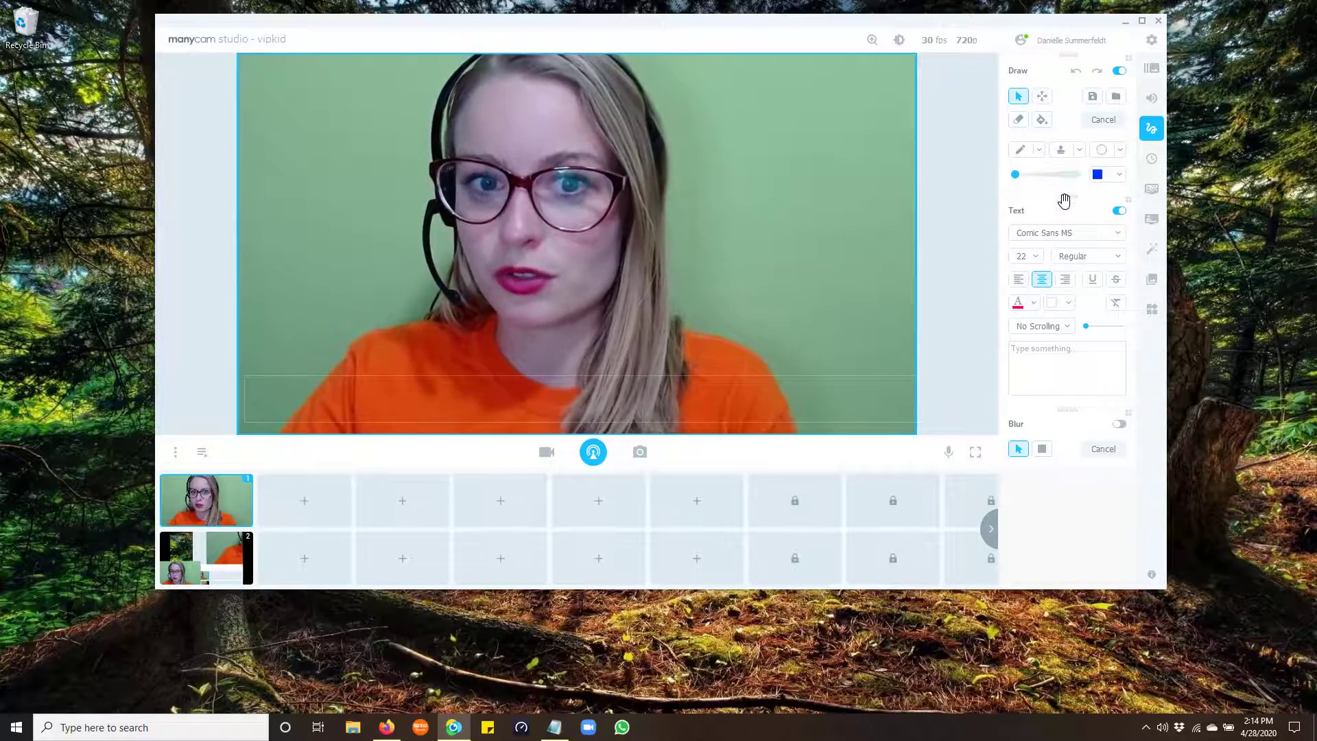
- Scribble freehand blue loops and lines over the video with the pencil
click(1020, 149)
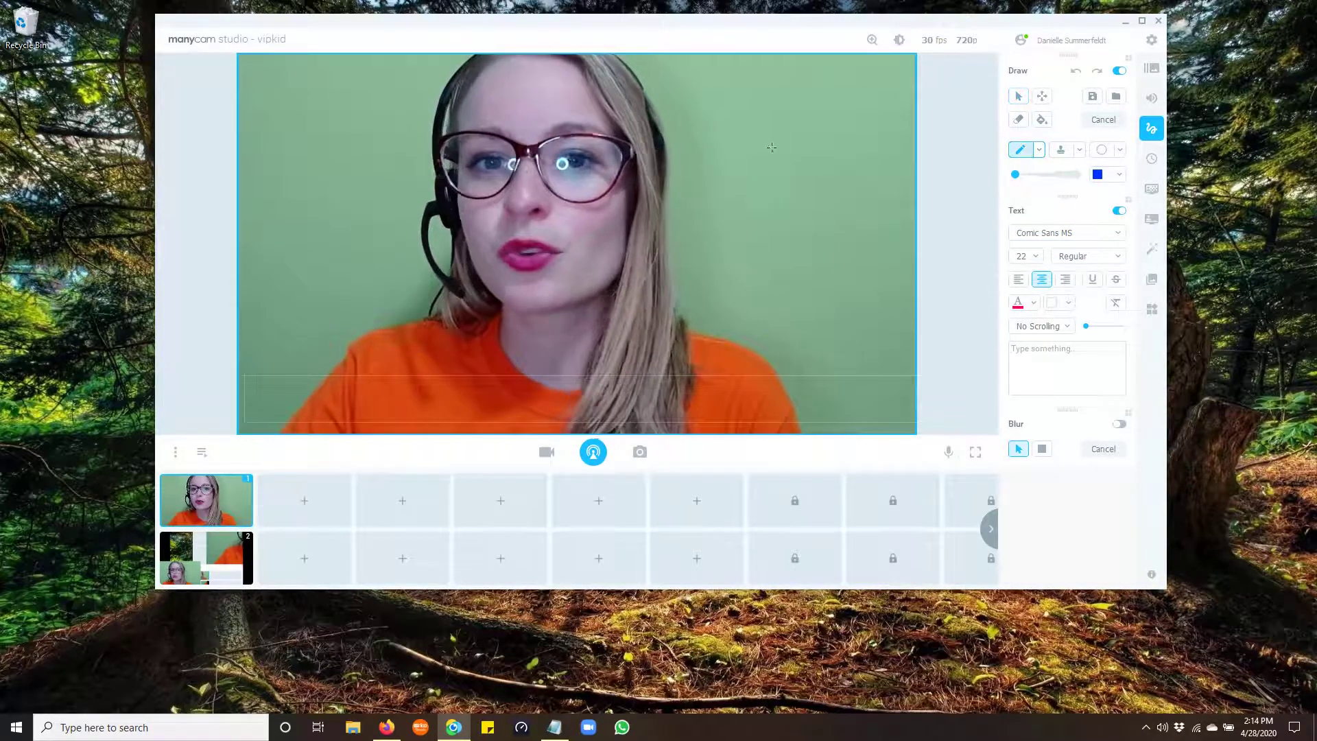
mouse_move(774, 120)
mouse_down()
mouse_move(725, 146)
mouse_move(704, 194)
mouse_move(726, 258)
mouse_move(589, 196)
mouse_move(563, 136)
mouse_move(535, 119)
mouse_move(705, 108)
mouse_move(816, 137)
mouse_move(854, 180)
mouse_move(844, 320)
mouse_move(891, 308)
mouse_move(698, 325)
mouse_up()
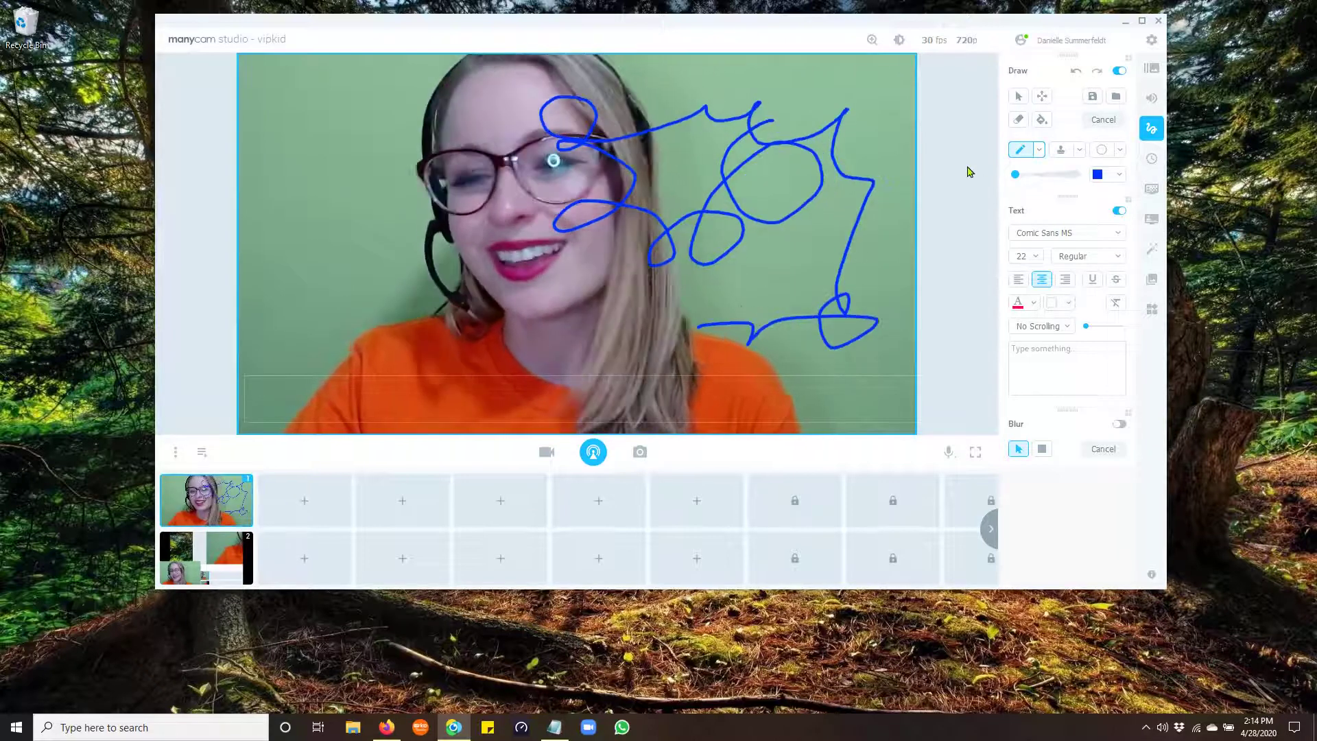
click(1108, 174)
click(872, 210)
mouse_move(738, 140)
mouse_down()
mouse_move(774, 159)
mouse_move(784, 282)
mouse_move(667, 241)
mouse_up()
- Scribble over the blue lines in red and clear the whole drawing from the video
click(1111, 174)
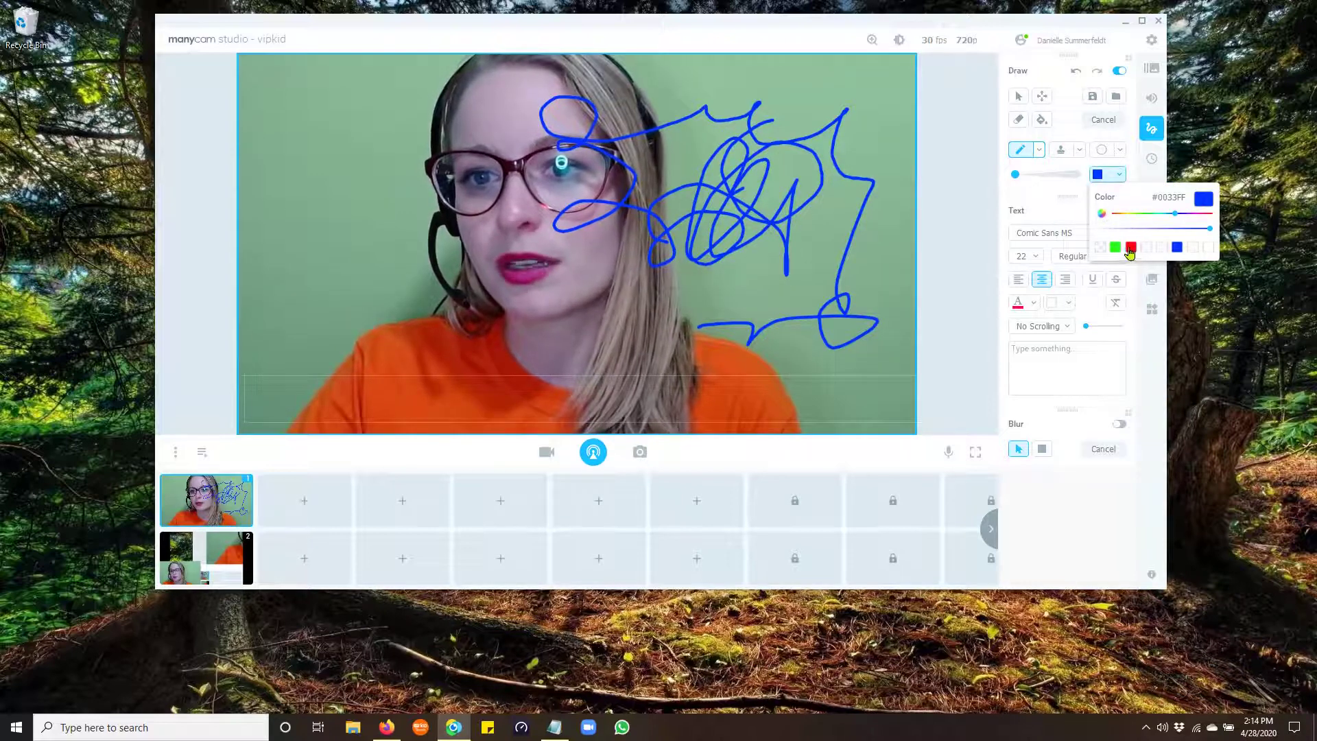
click(1120, 244)
mouse_move(761, 191)
mouse_down()
mouse_move(839, 133)
mouse_move(748, 295)
mouse_move(669, 276)
mouse_up()
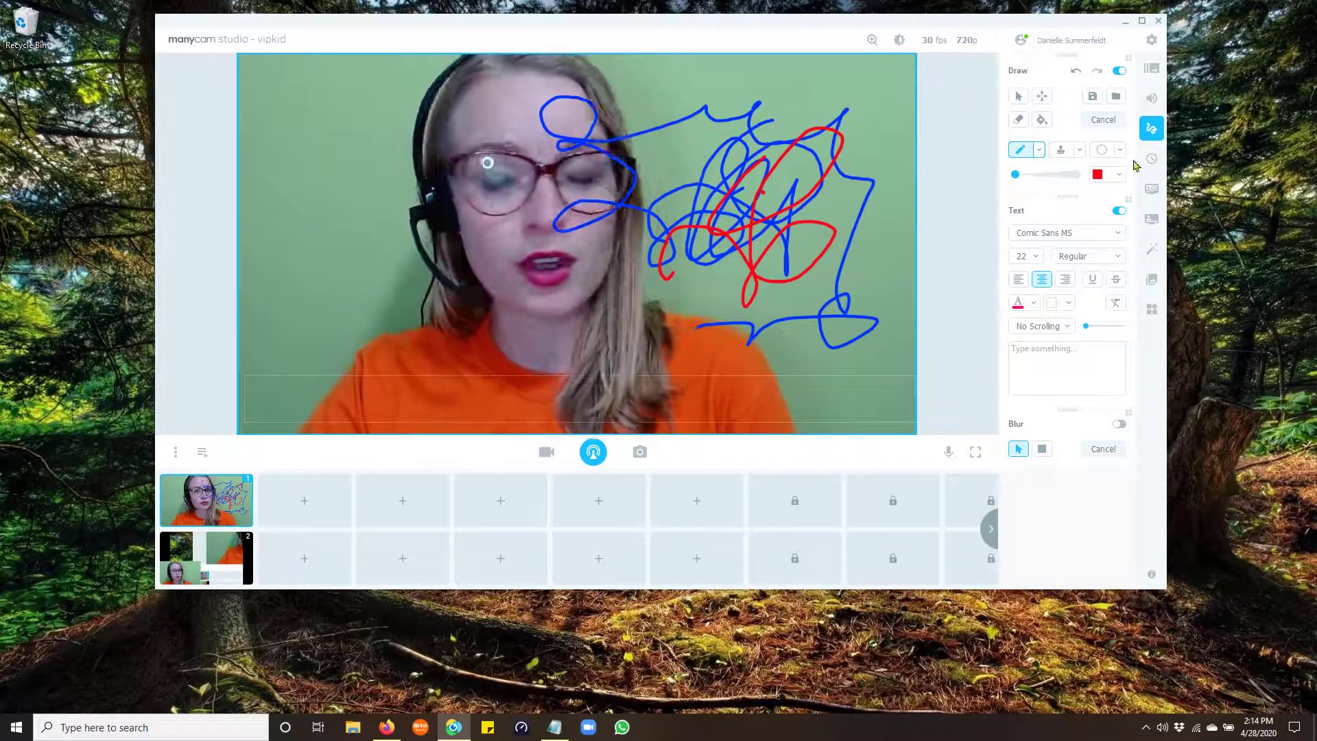
click(1102, 119)
- Draw a freehand red tic-tac-toe grid on the green wall beside the presenter
drag(768, 107, 758, 238)
drag(833, 107, 835, 219)
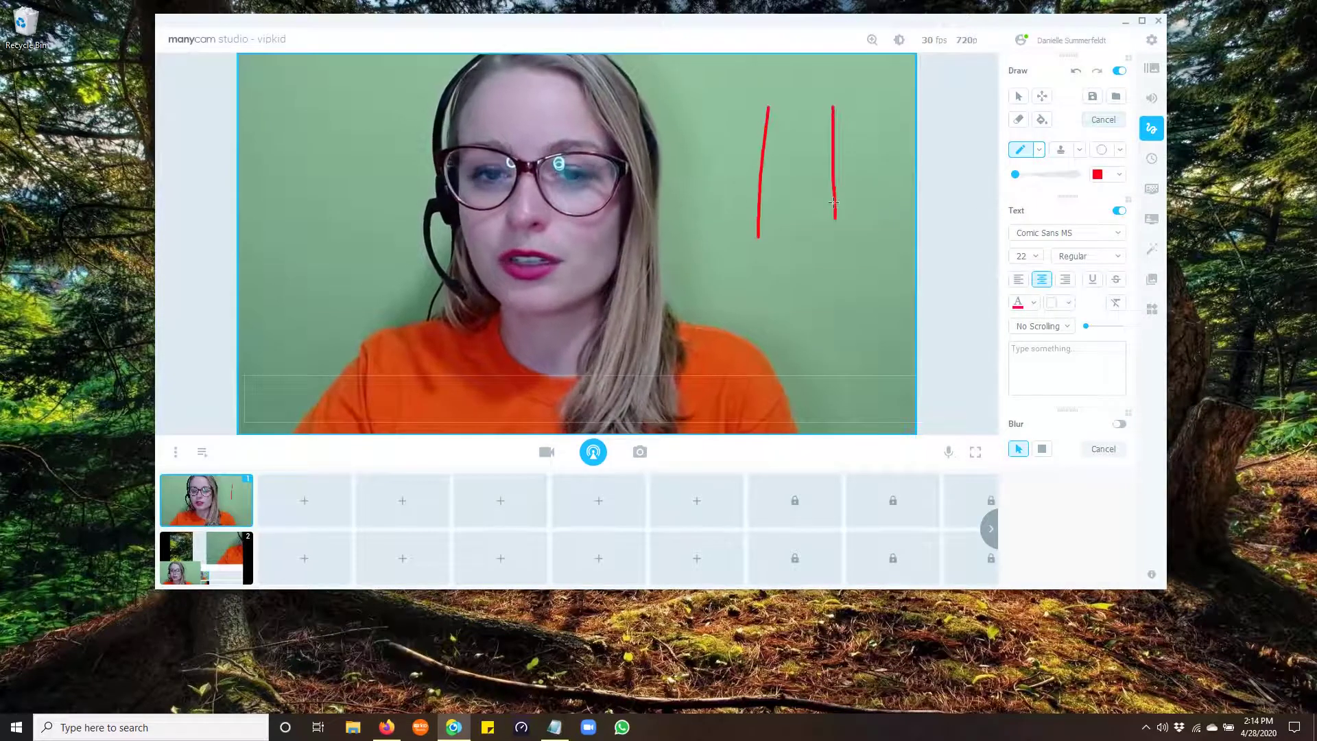
drag(699, 142, 890, 125)
drag(740, 192, 914, 187)
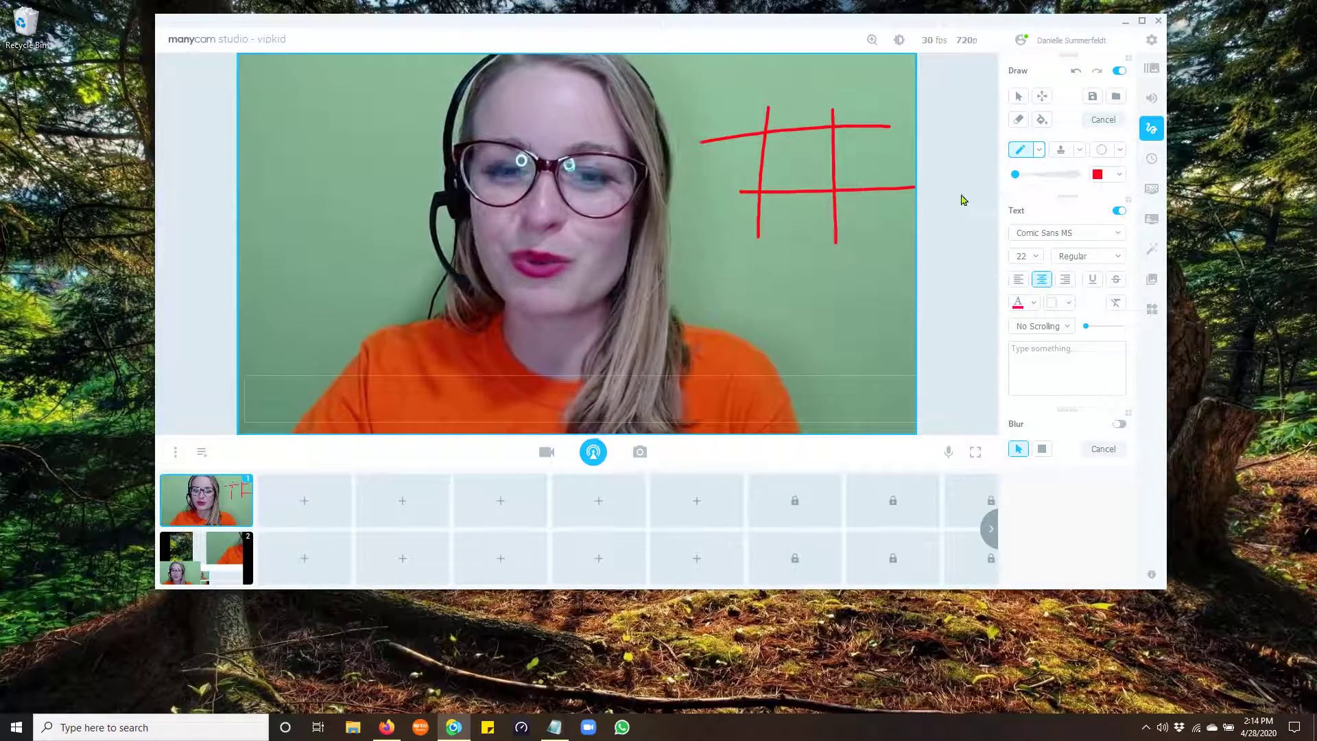
- Draw a green X in the upper-left cell of the tic-tac-toe grid
click(1118, 174)
click(1114, 247)
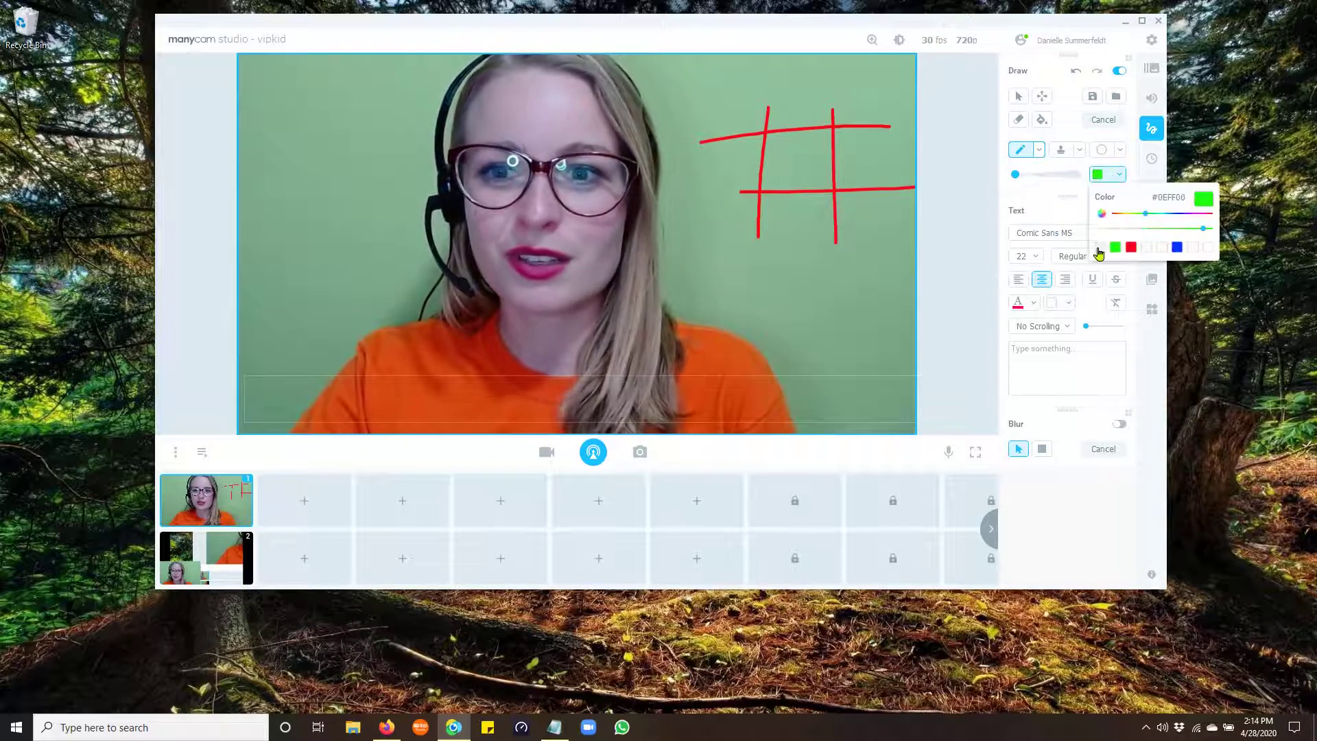
click(728, 100)
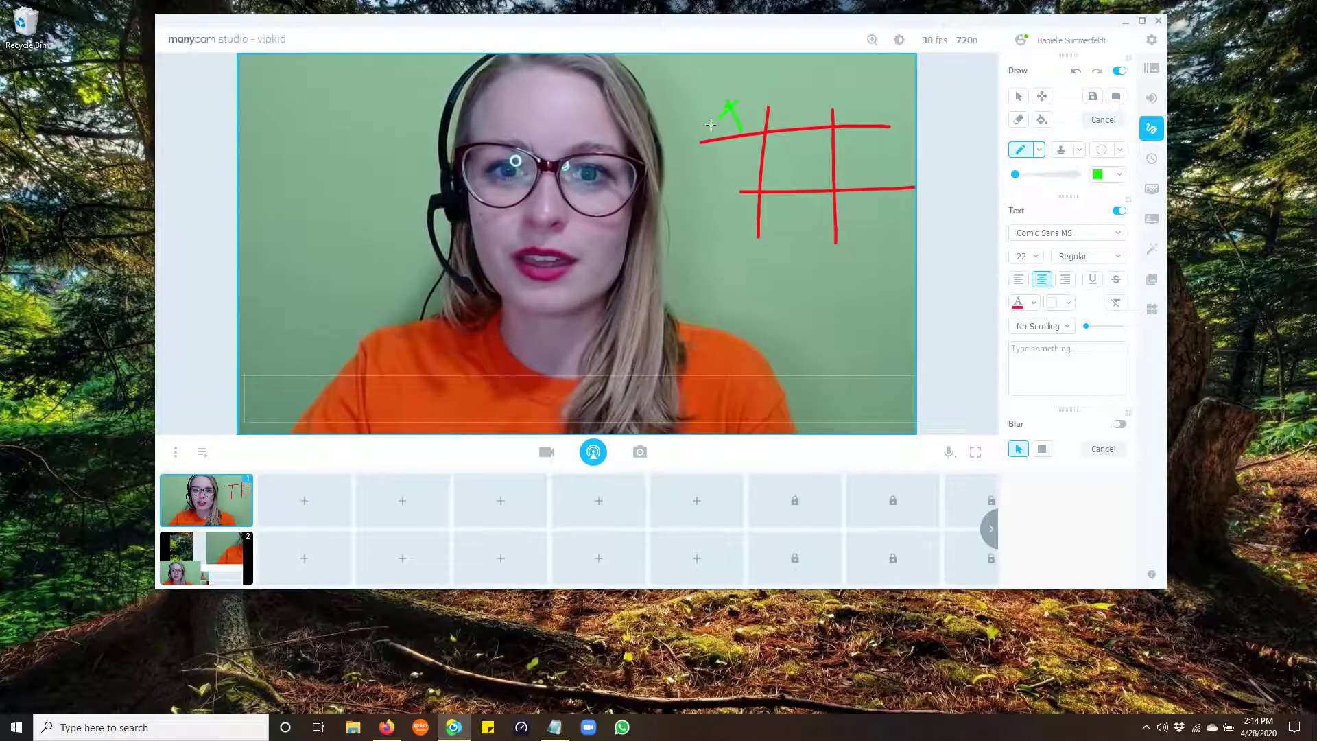
- Draw a blue O in the lower-right cell of the grid and clear the whole drawing
click(1098, 177)
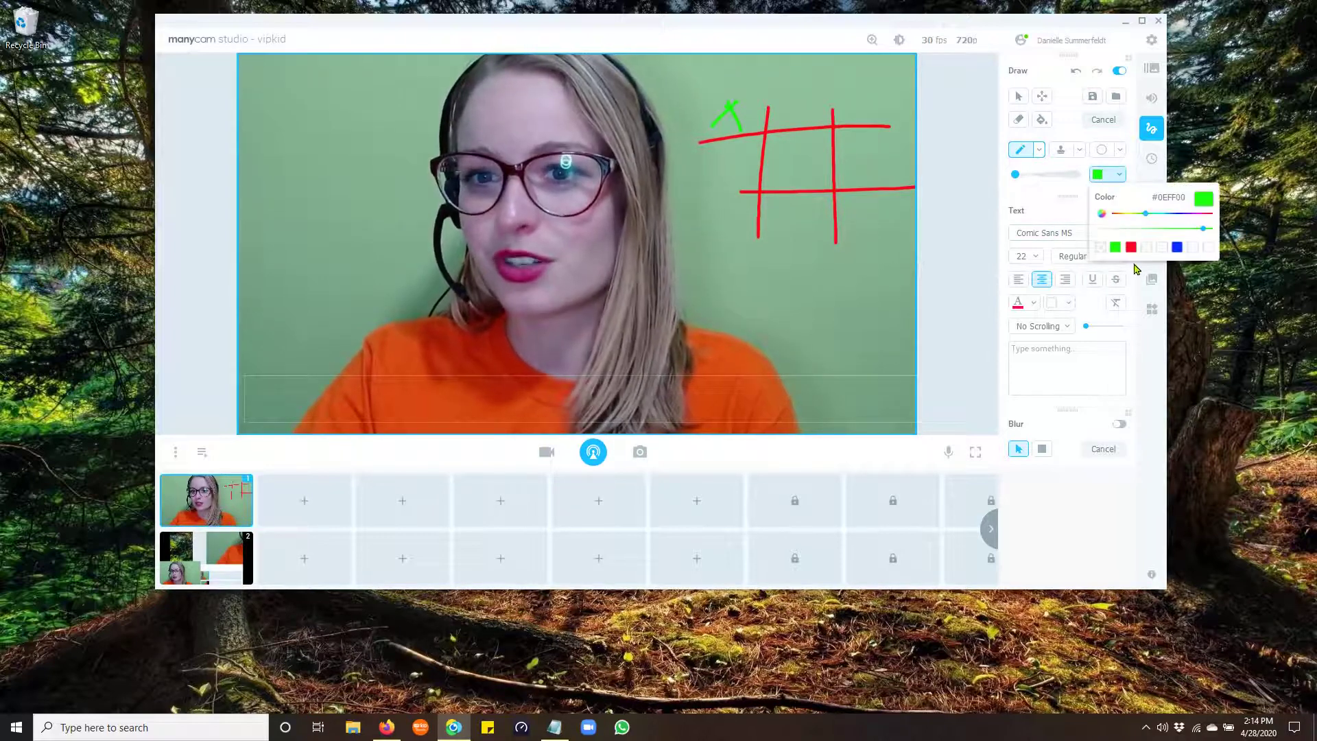
click(1177, 247)
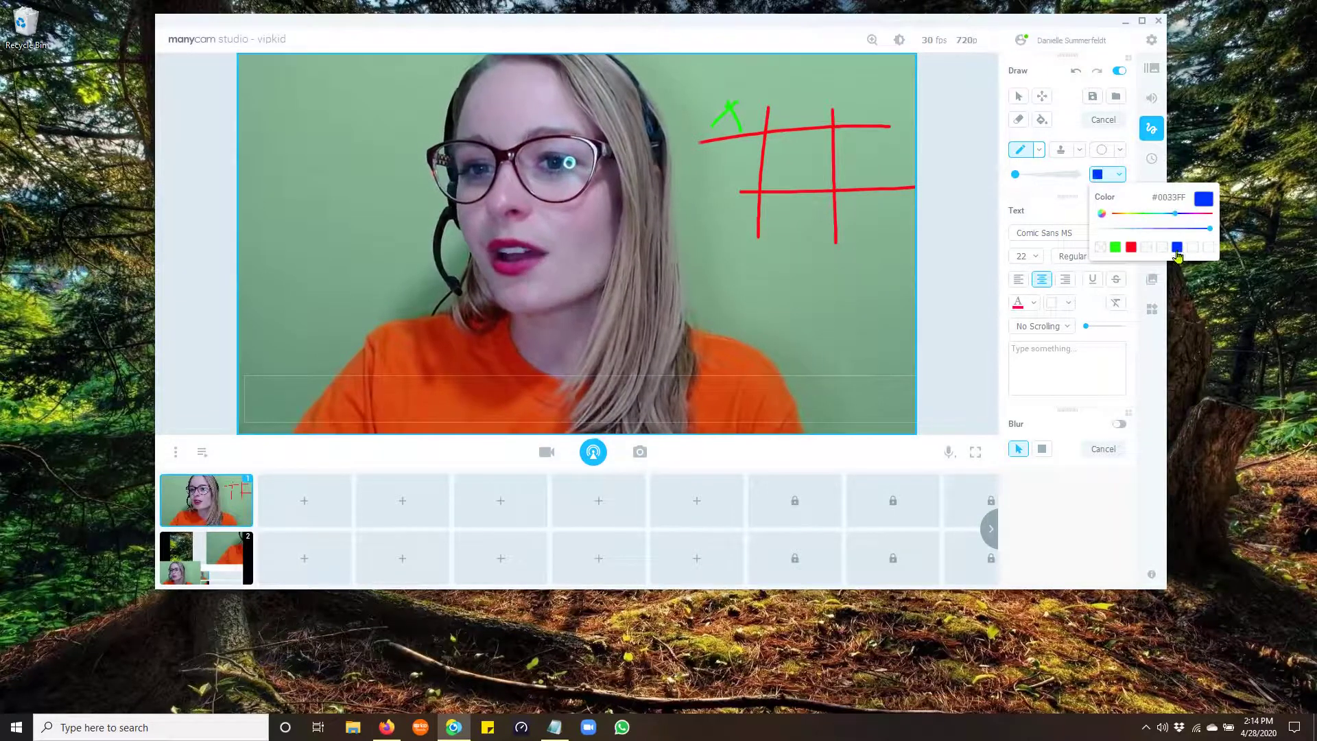
click(871, 218)
drag(871, 219, 868, 214)
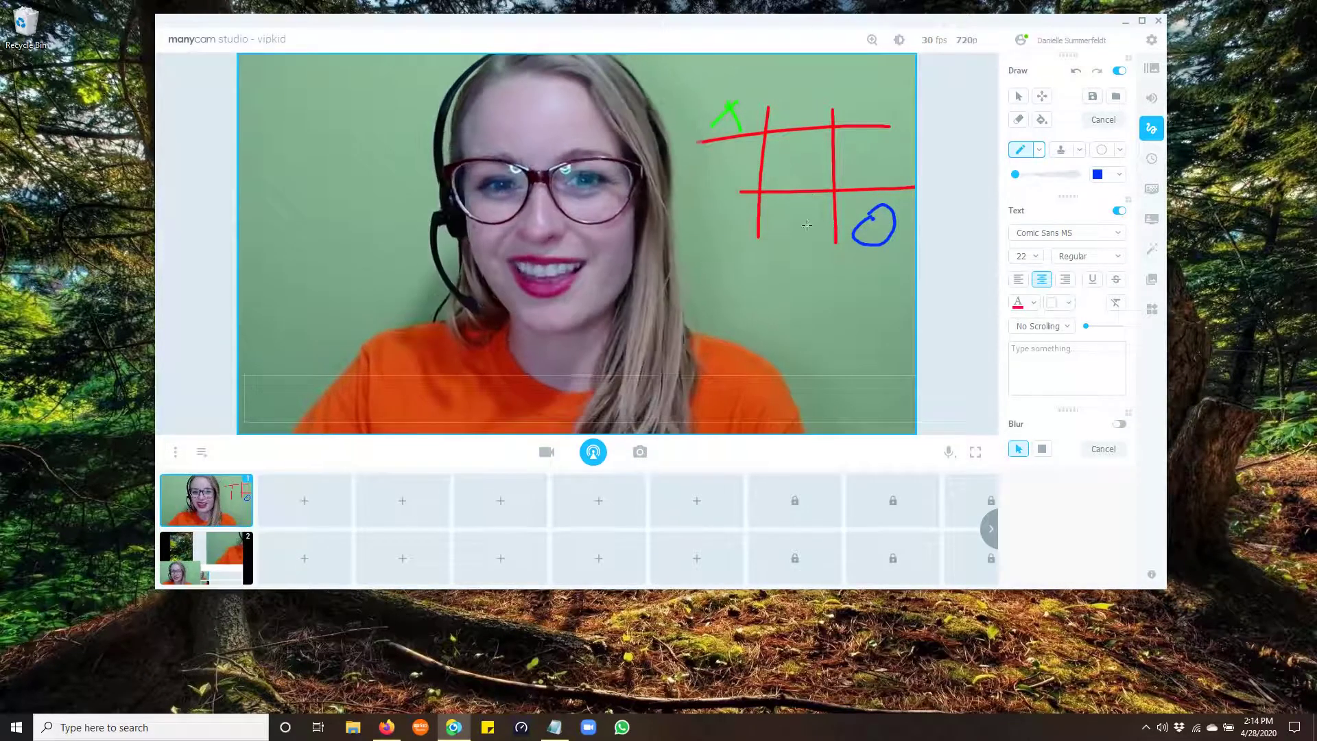
click(1099, 122)
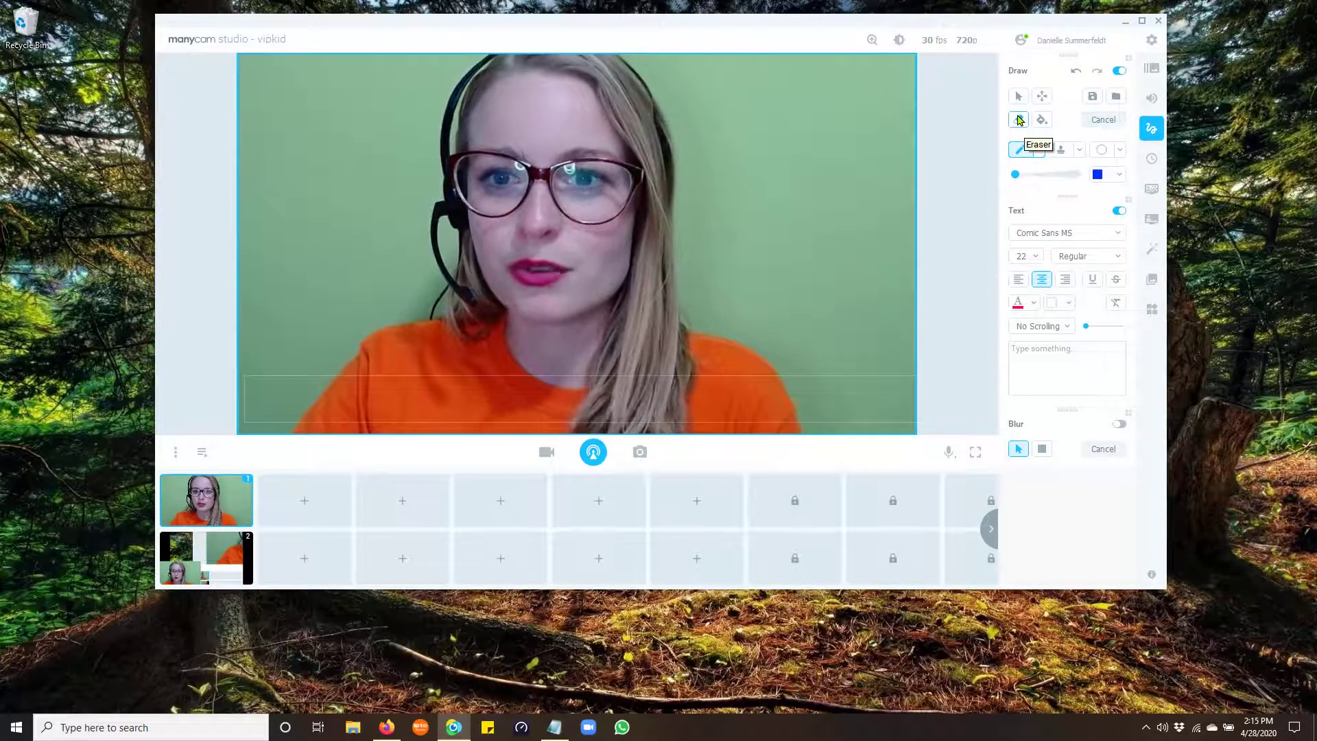
- Draw a short blue diagonal line on the green wall and rub out part of it with the Eraser
drag(750, 106, 792, 198)
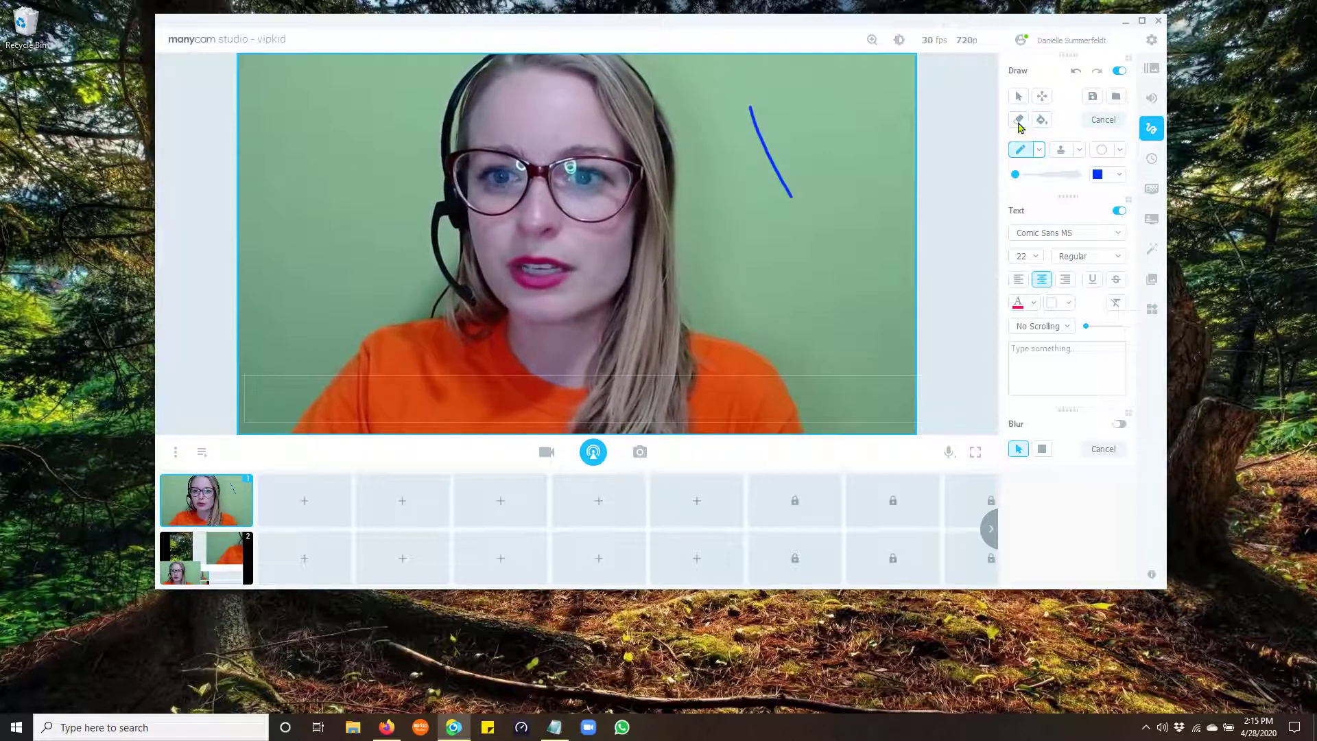
click(1019, 122)
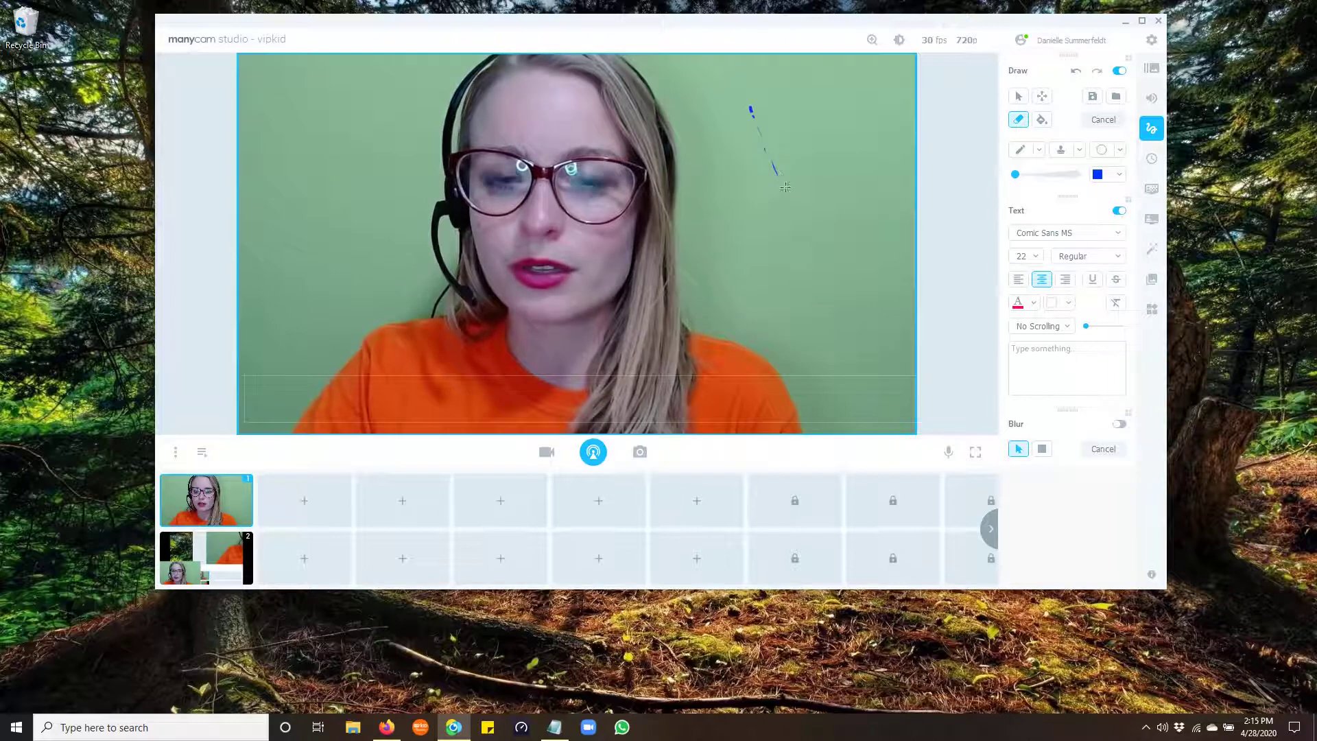
- Clear the rest of the drawing from the video and turn the Draw feature off
click(1104, 120)
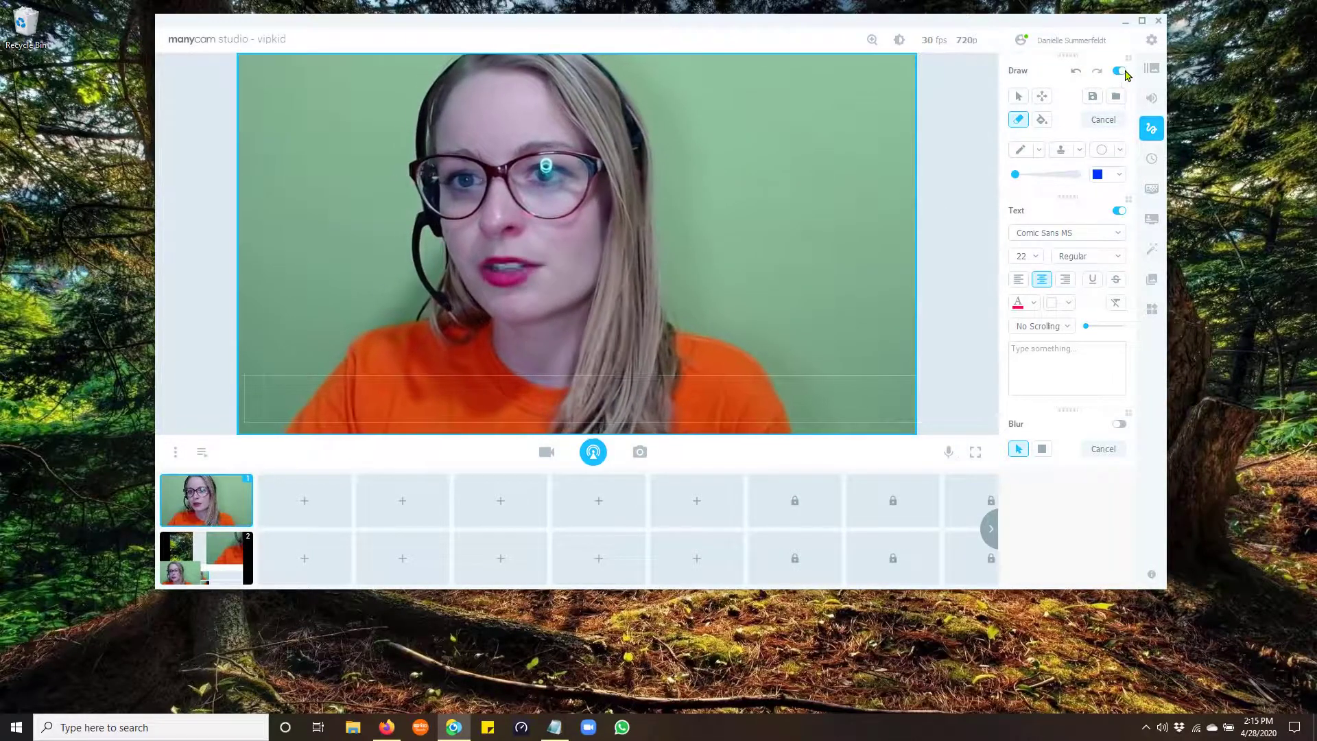
click(1119, 71)
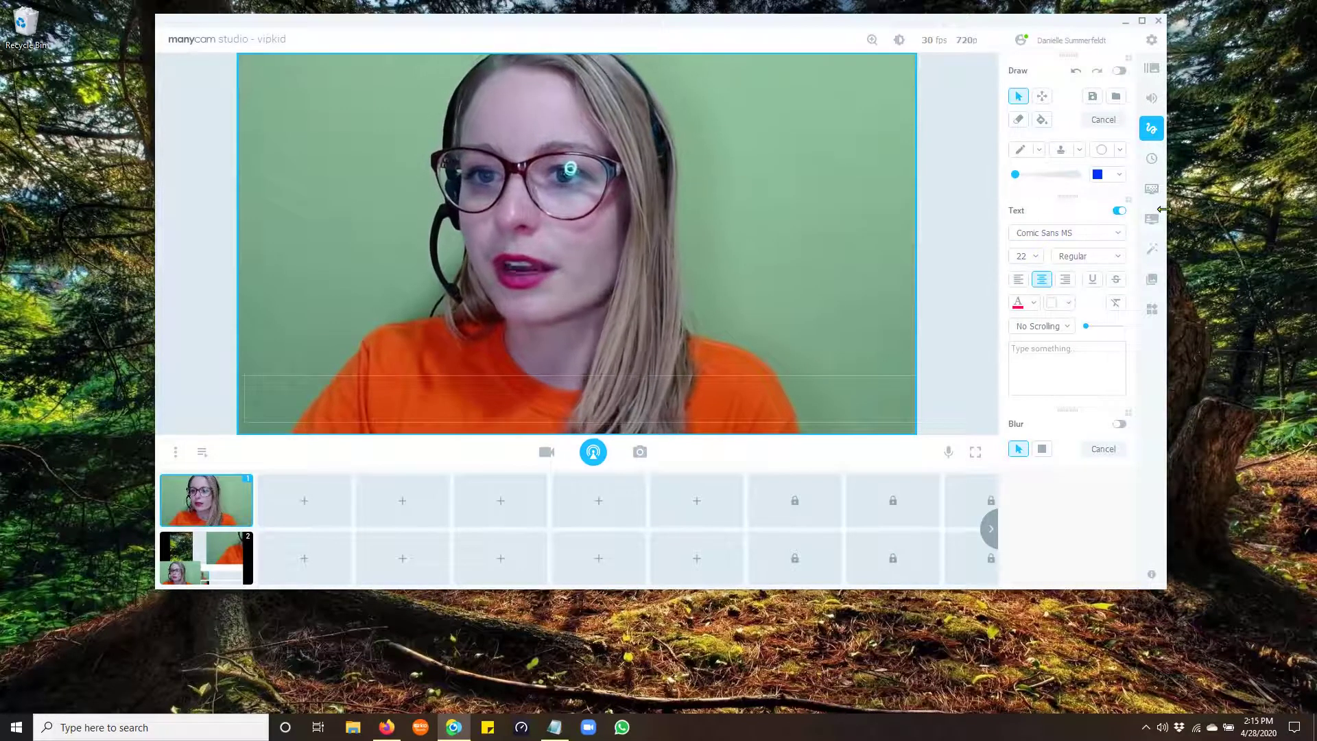
- Show the Stopwatch overlay on the video, run it and reset it to zero
click(1152, 158)
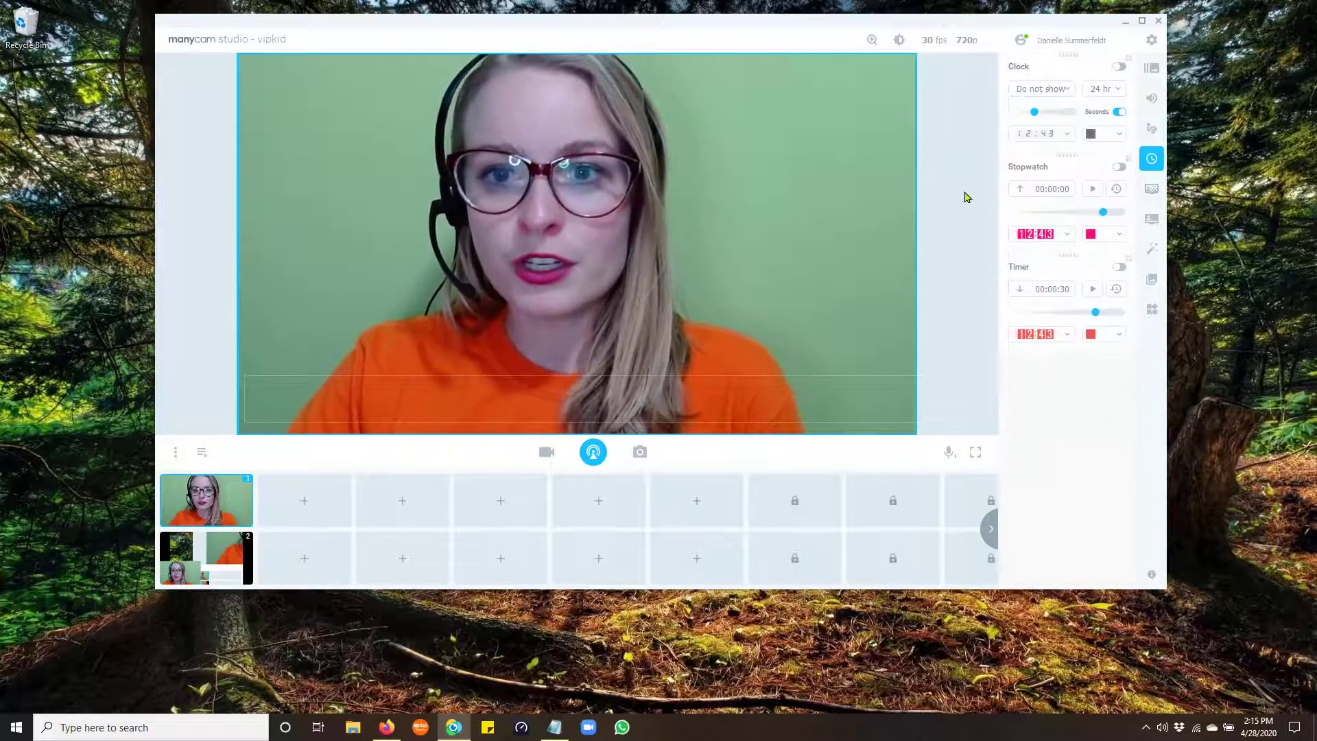
click(1120, 167)
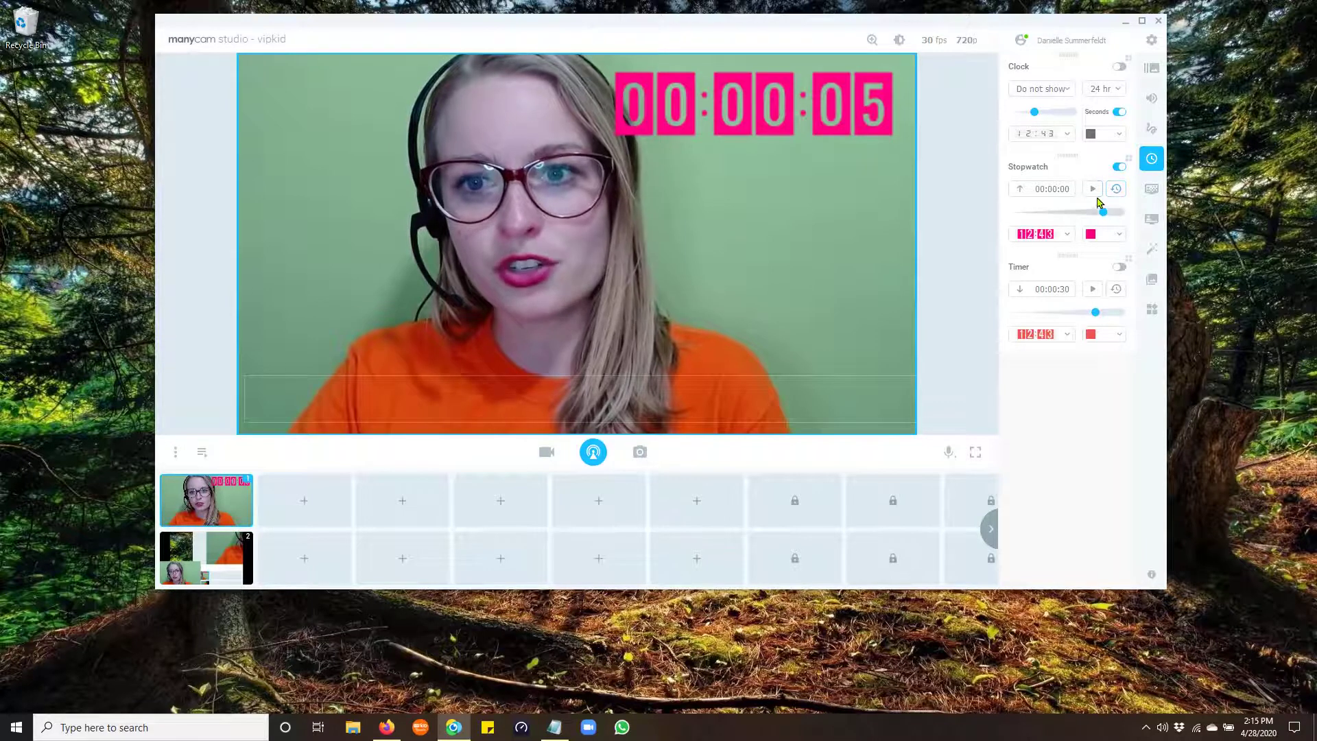
click(1091, 189)
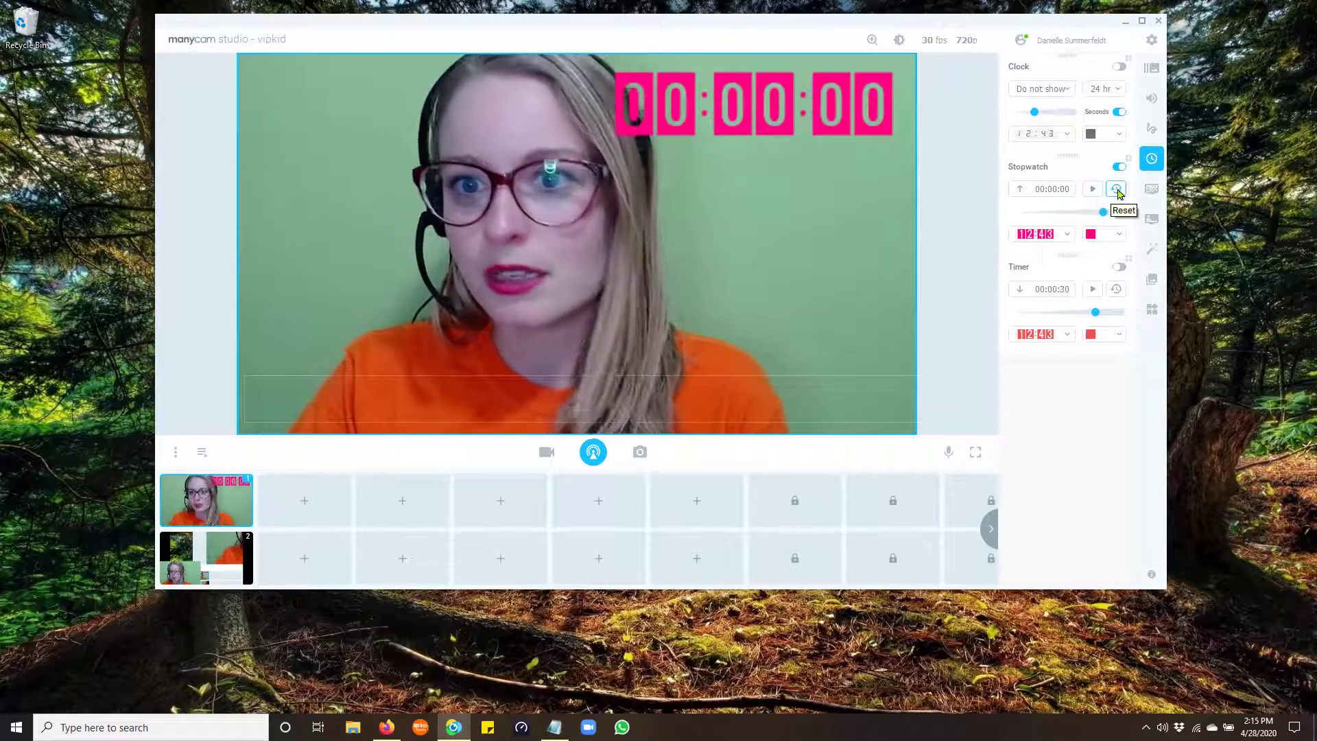
- Replace the stopwatch overlay with a longer countdown Timer, run it briefly and hide it again
click(1119, 267)
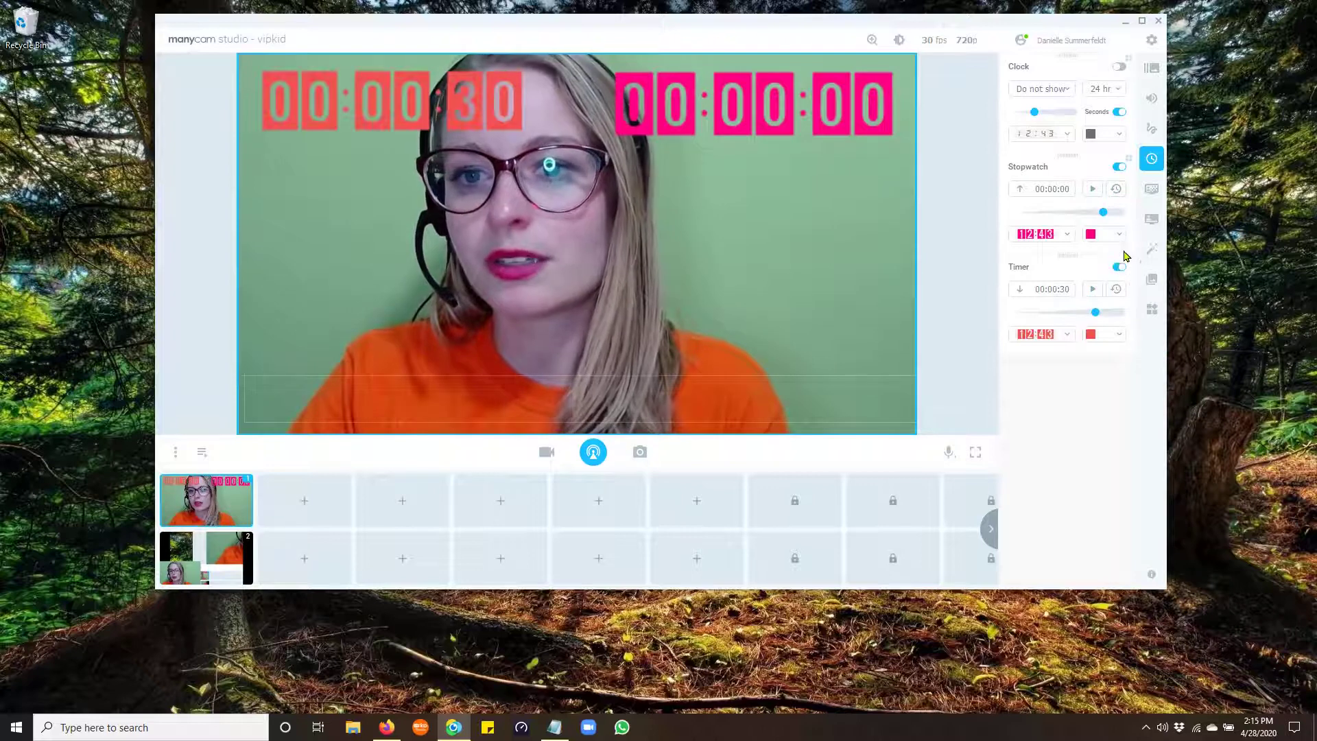
click(1121, 168)
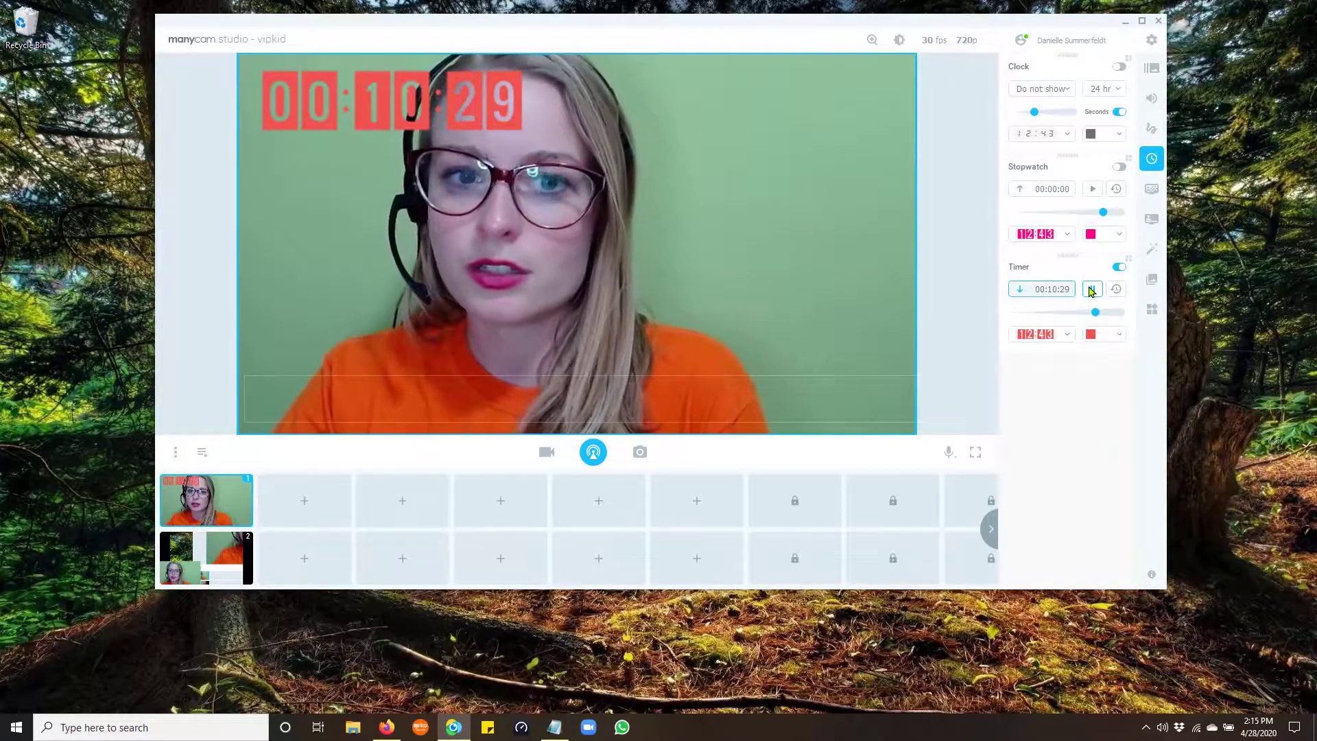
click(1119, 268)
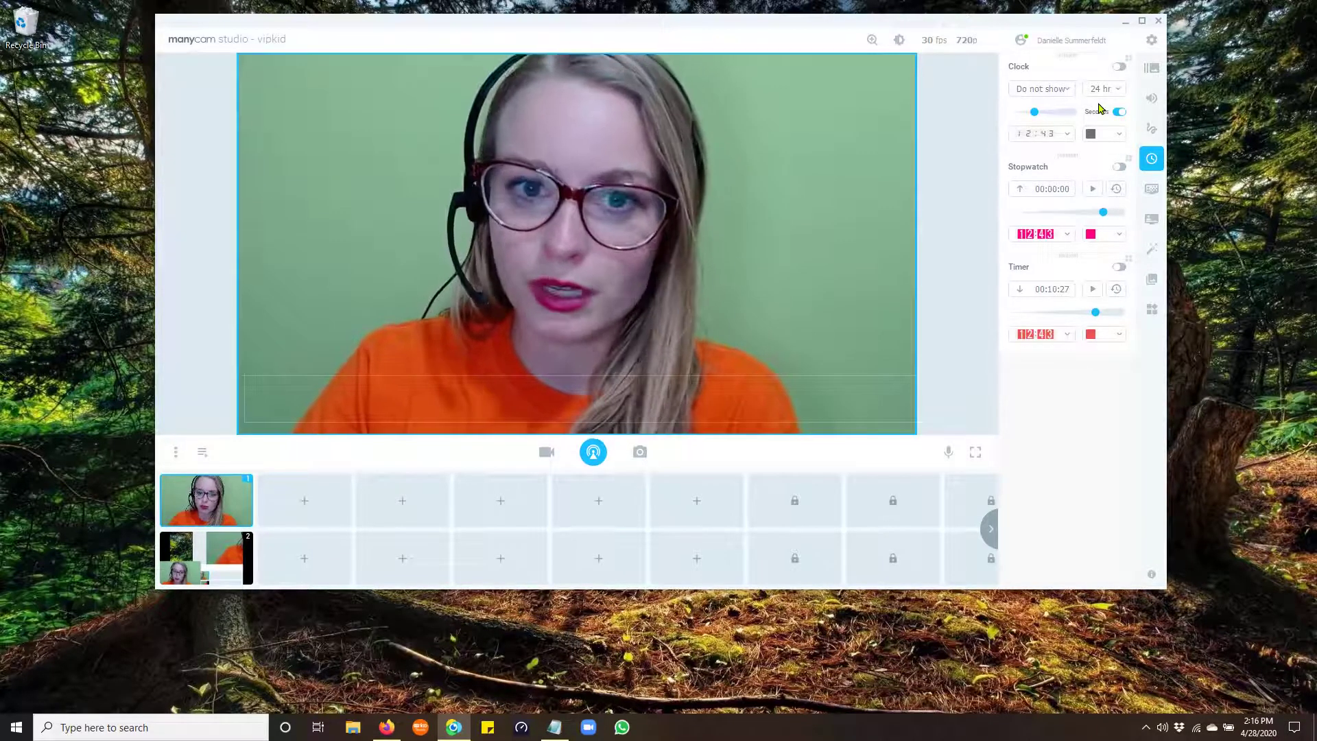
- Examine the list of effect folders in the Effects library from beginning to end
click(1152, 251)
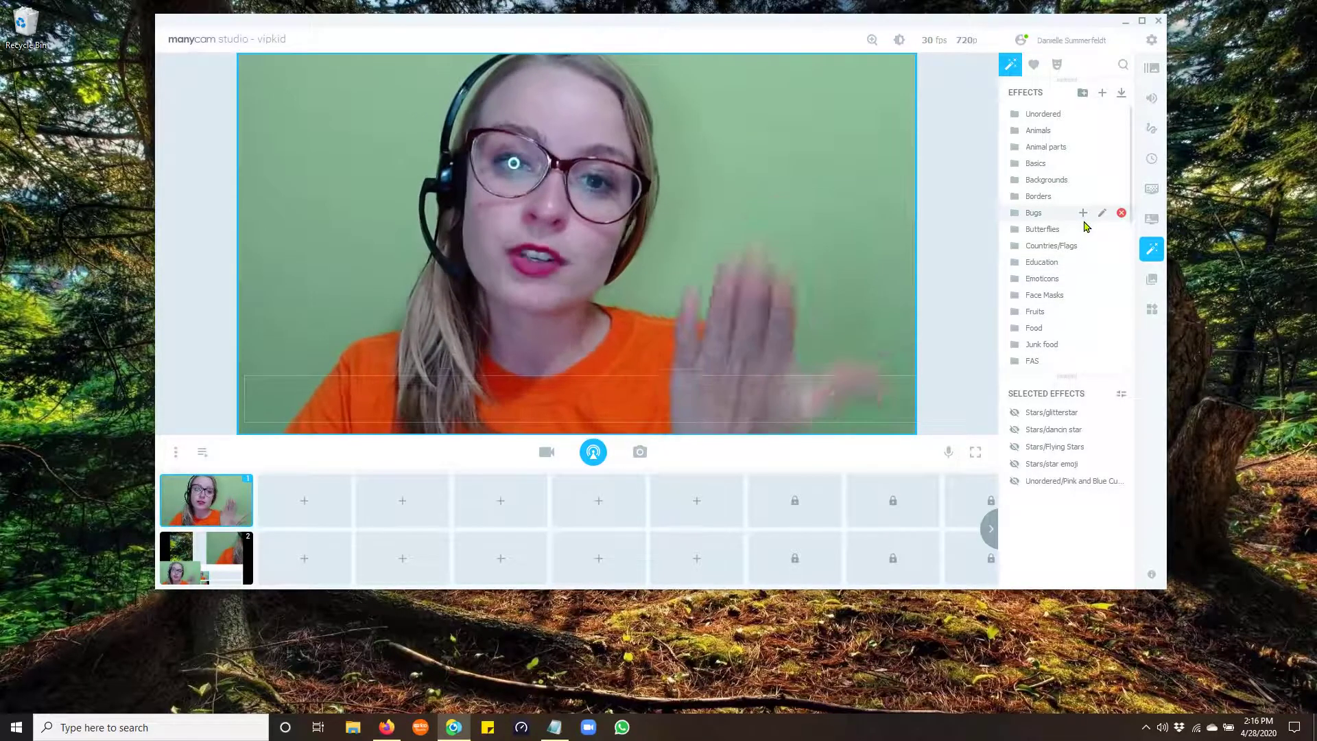
scroll(1064, 284, down, 2)
scroll(1064, 284, down, 5)
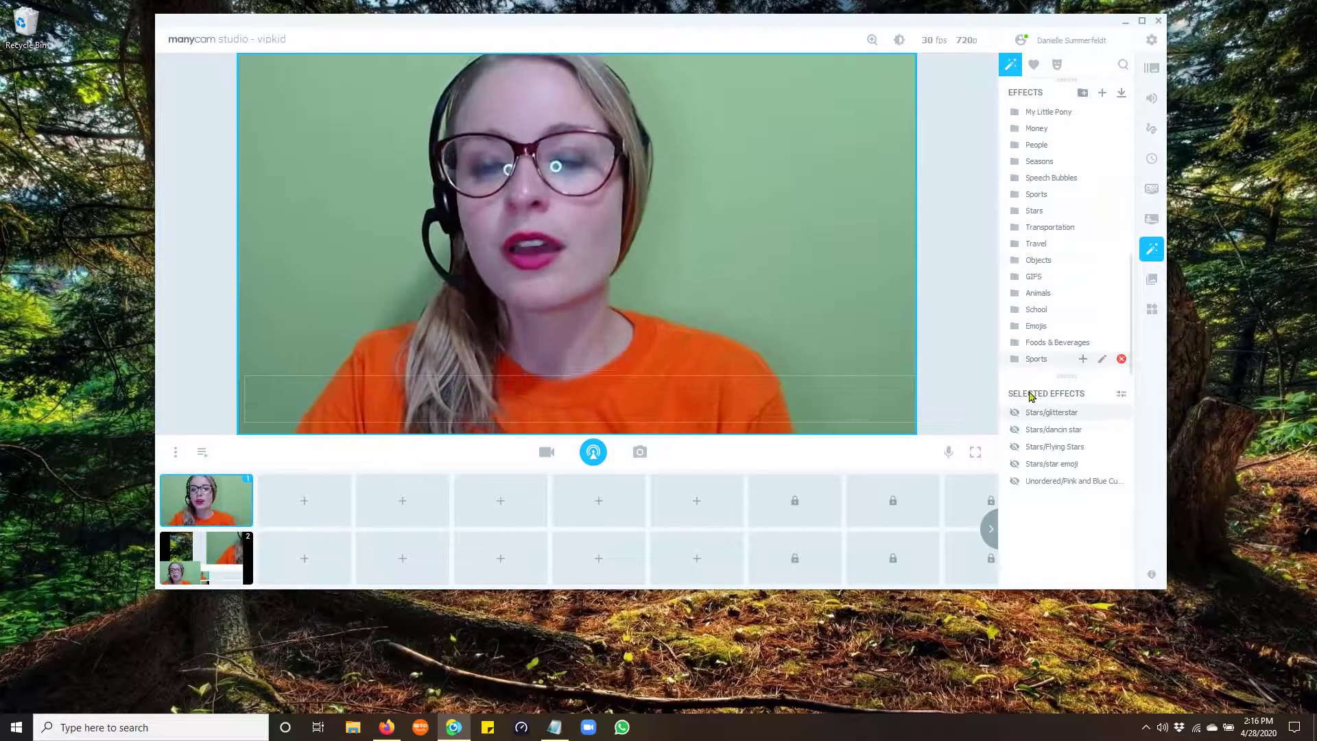
scroll(1068, 272, up, 7)
scroll(1057, 301, down, 2)
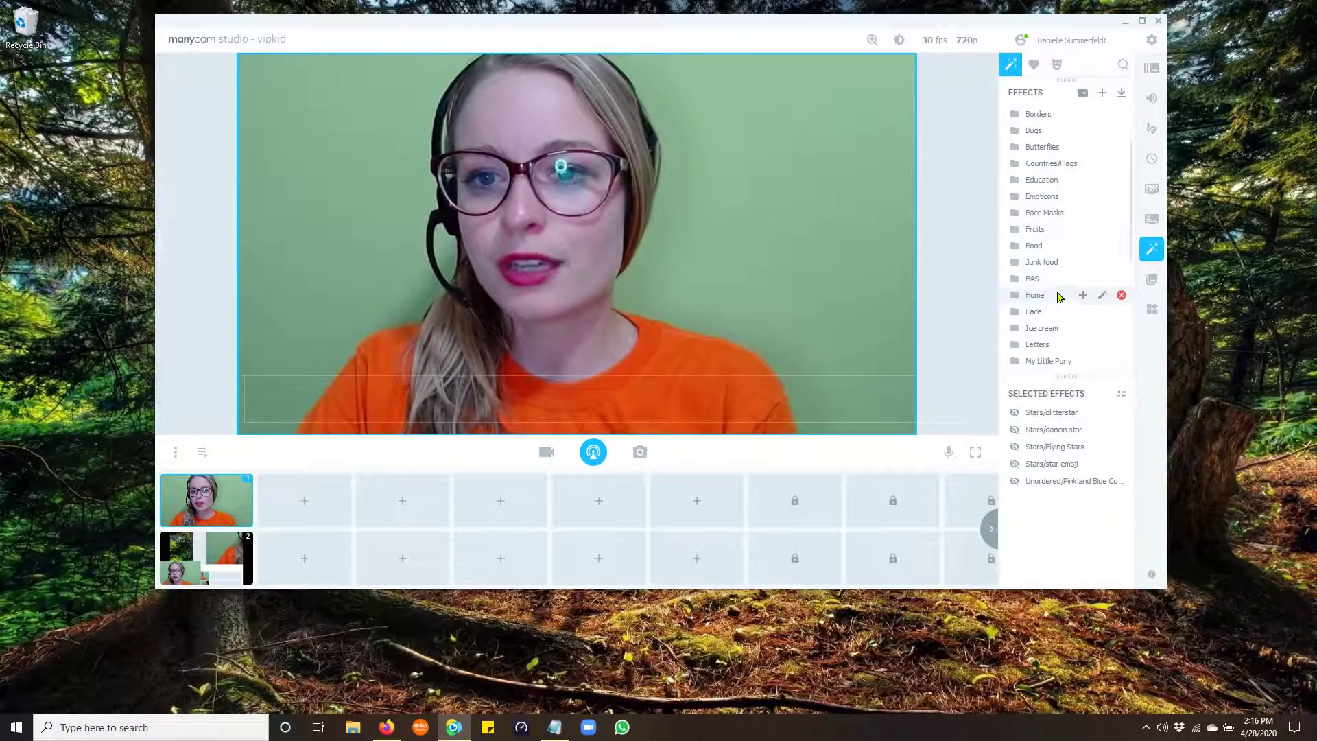
scroll(1035, 320, up, 2)
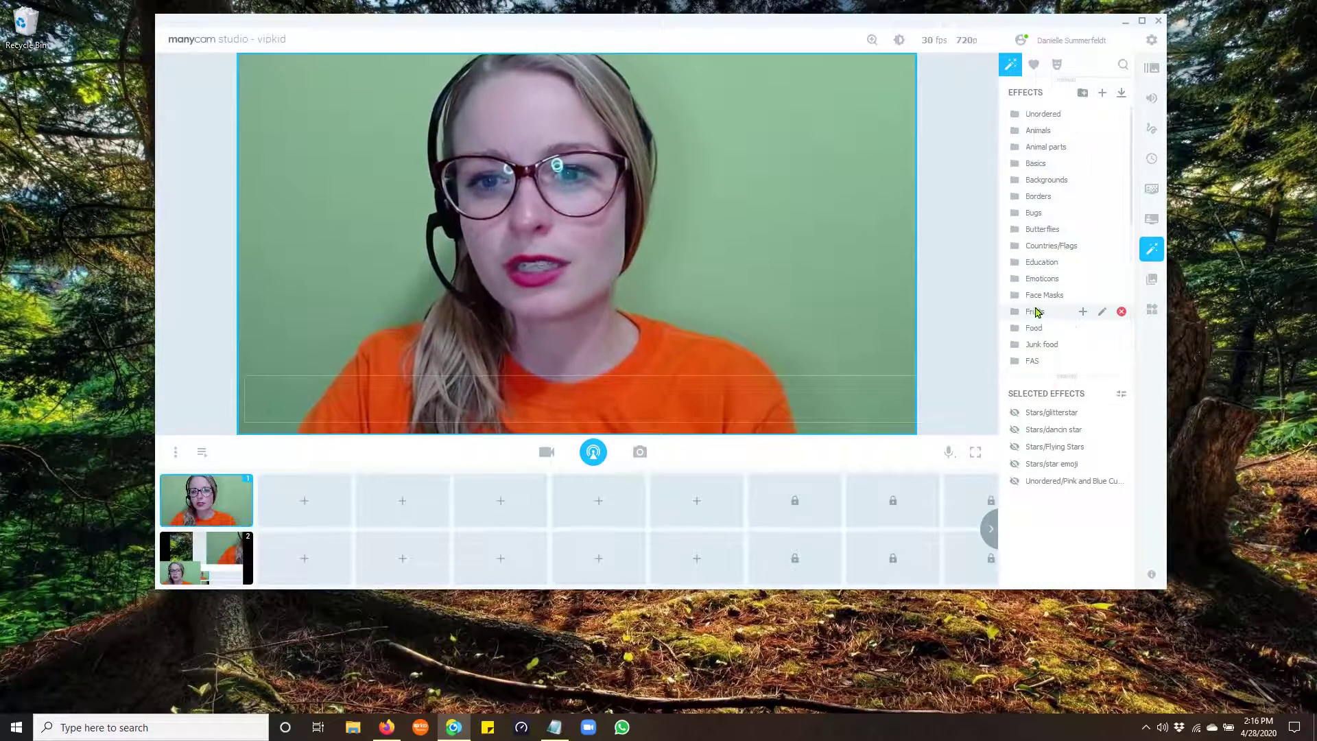
scroll(1060, 261, down, 7)
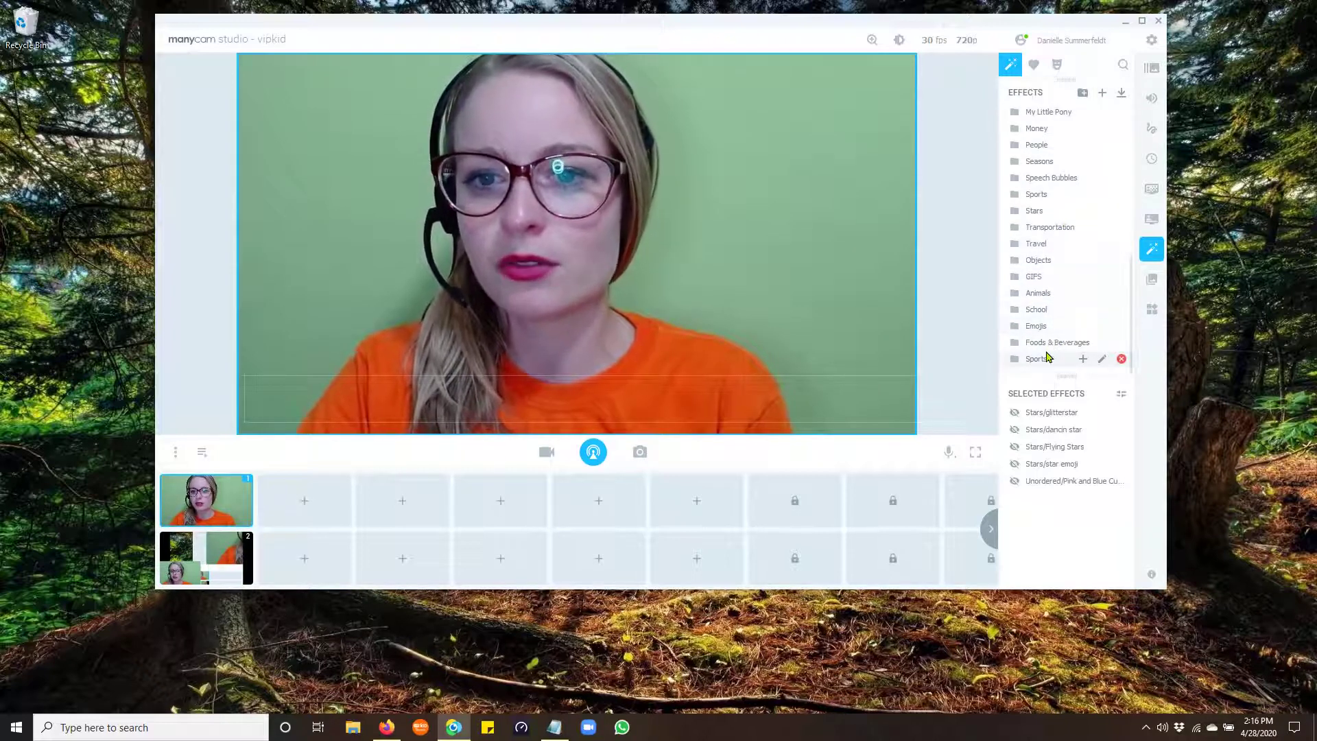
- Move the ManyCam window to the right side of the desktop and shrink it to free space beside it
drag(771, 26, 920, 36)
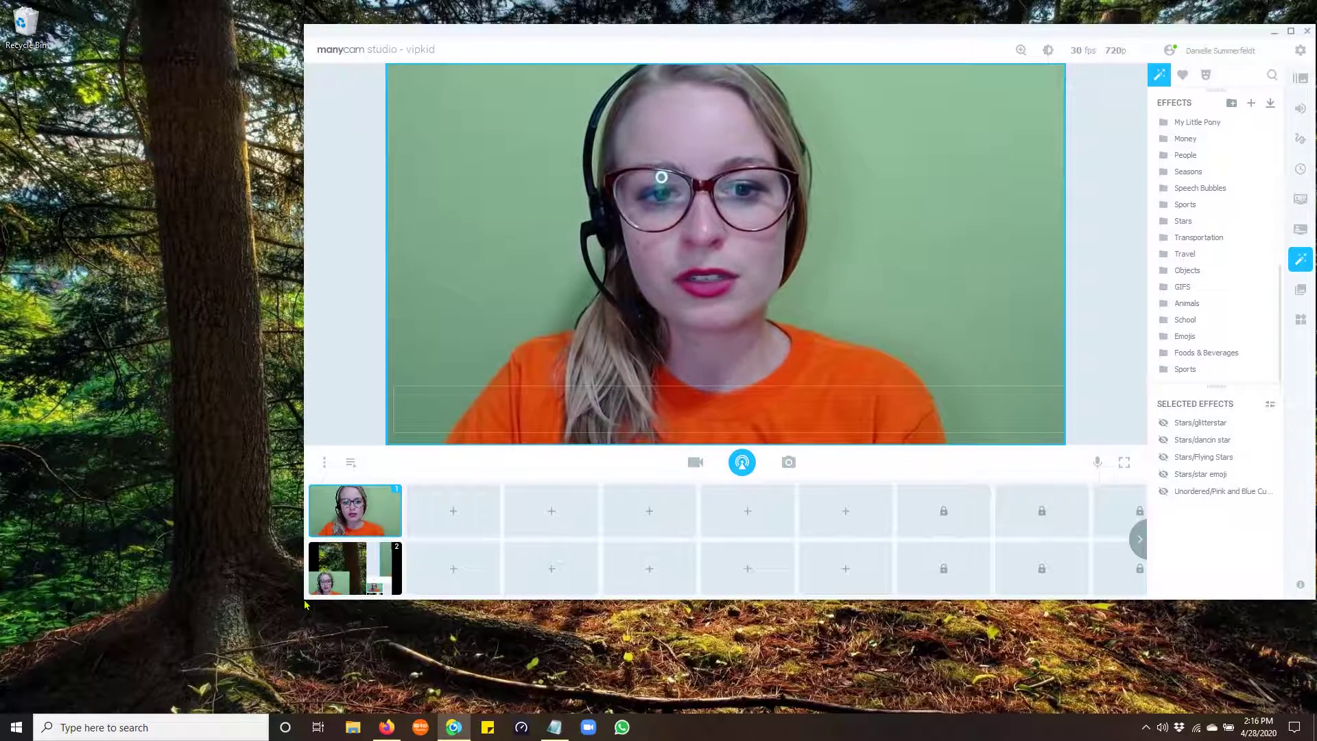
drag(306, 604, 539, 489)
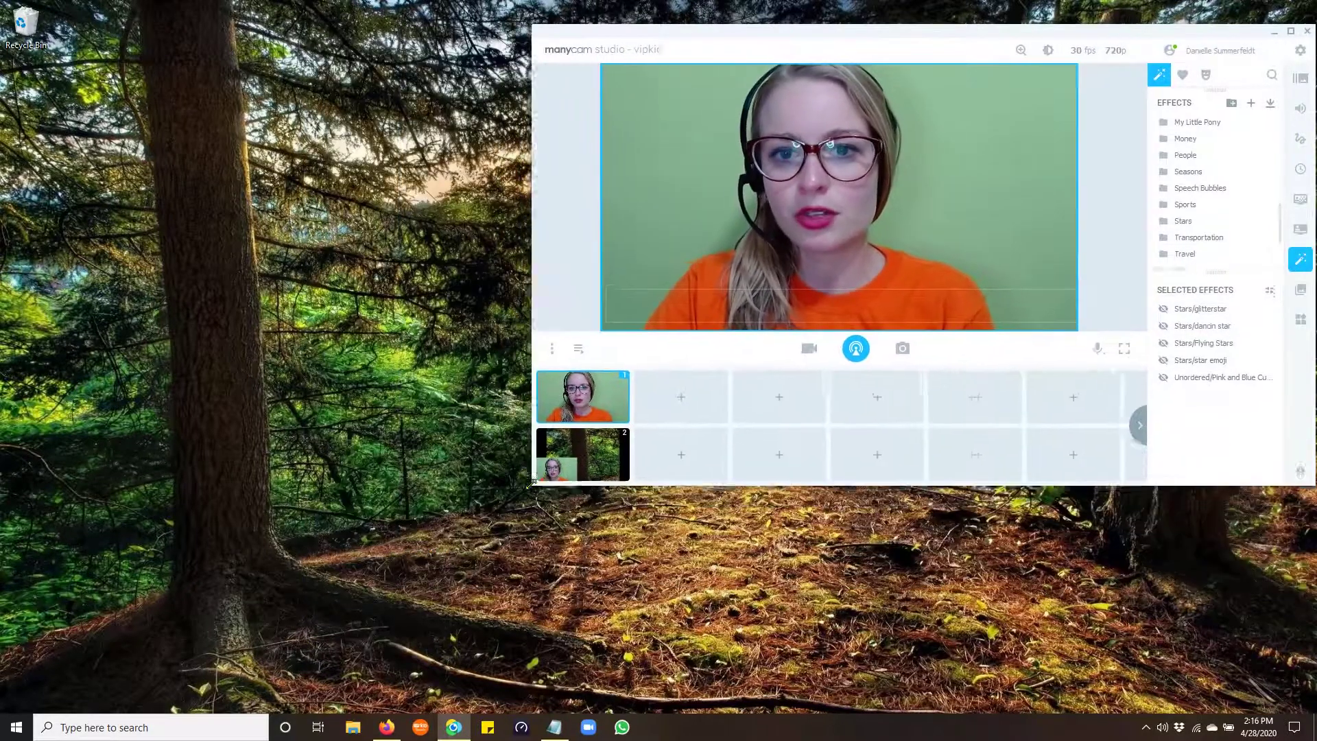
- Switch to Firefox and browse the featured effects and the full catalog on the ManyCam effects website
click(387, 729)
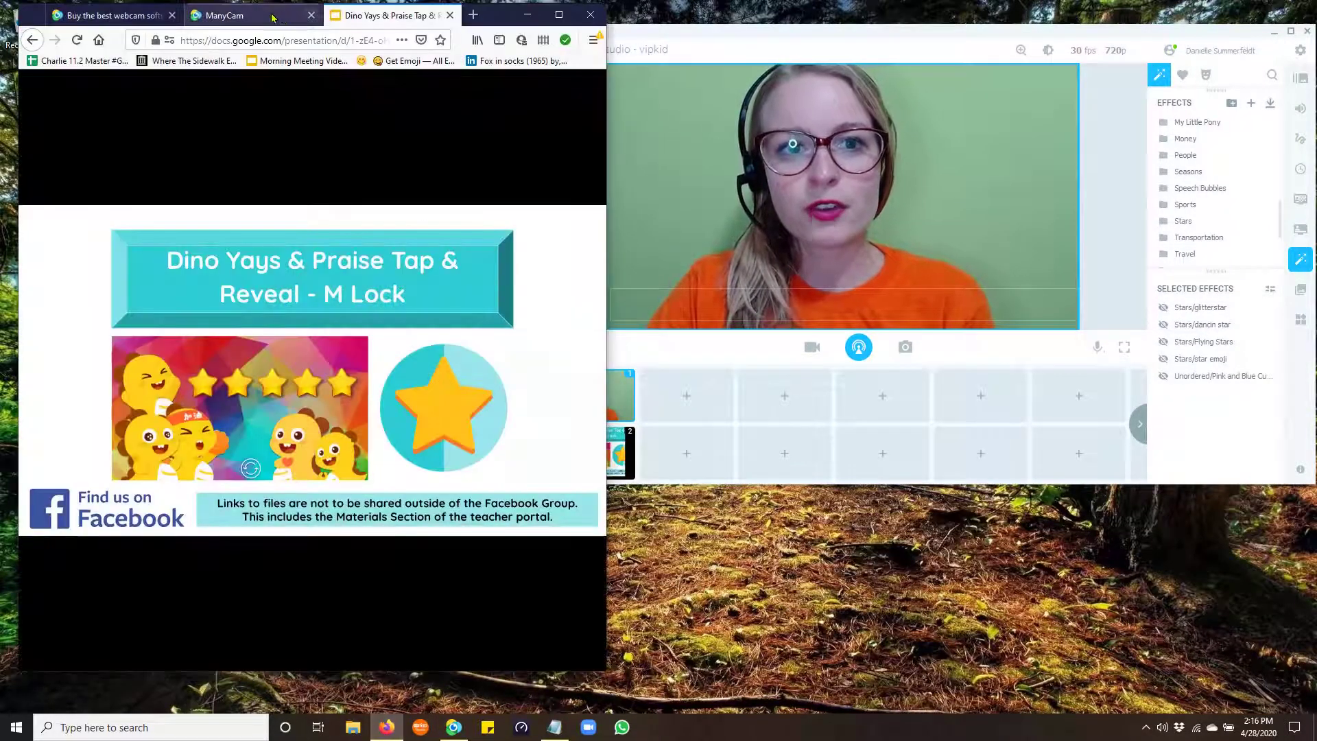
click(226, 16)
scroll(274, 305, up, 5)
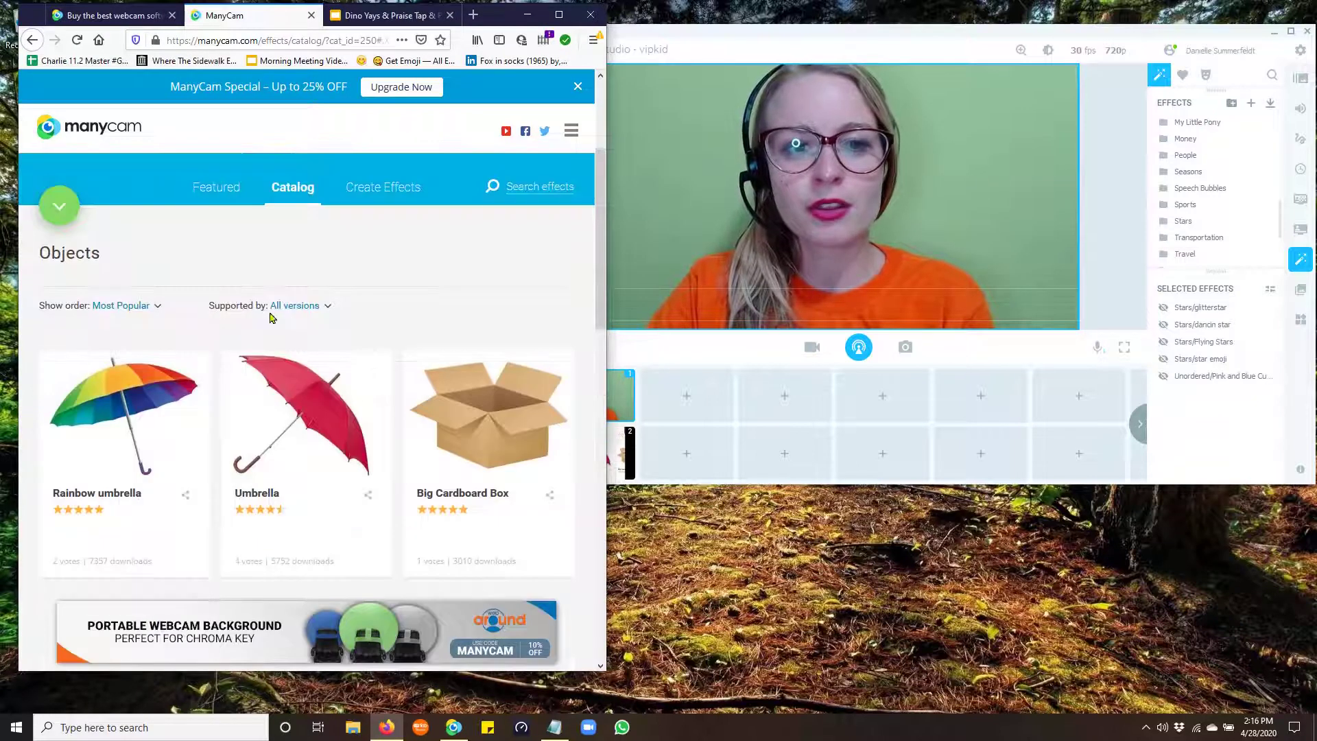
scroll(271, 256, up, 1)
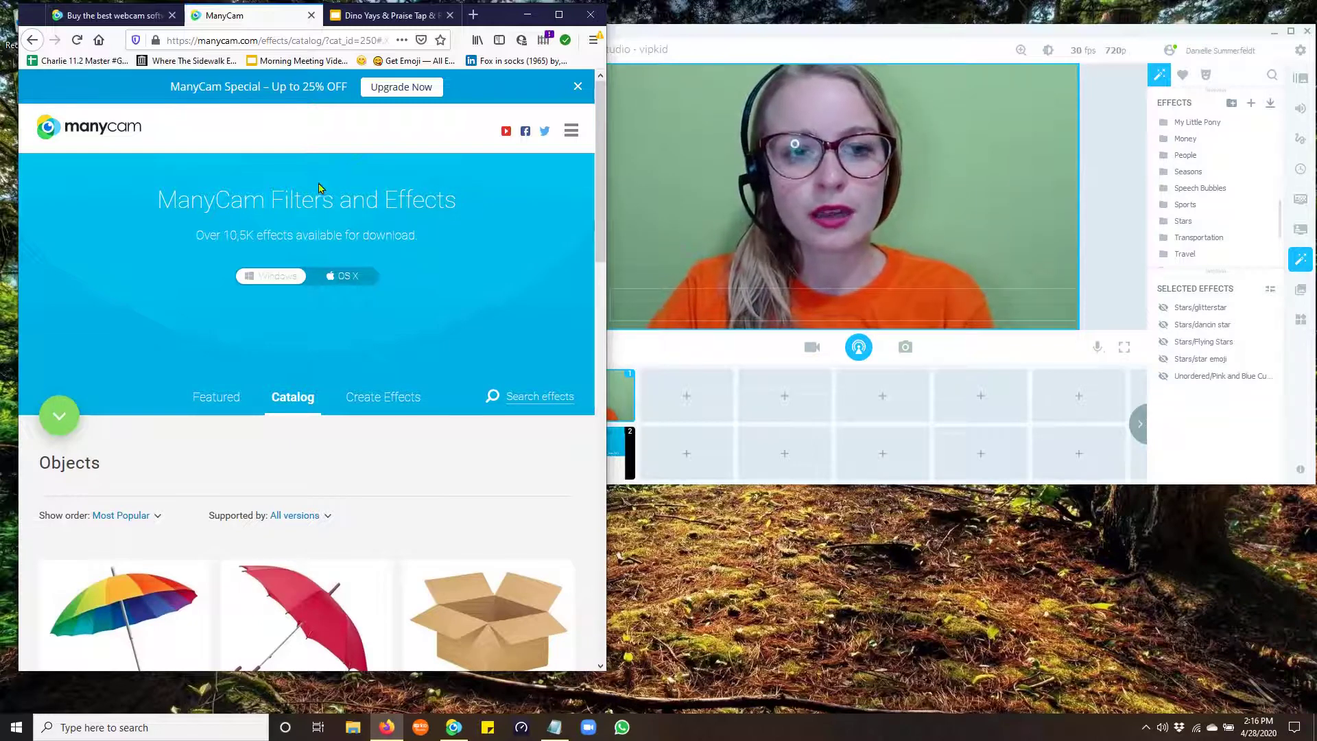
scroll(206, 288, down, 3)
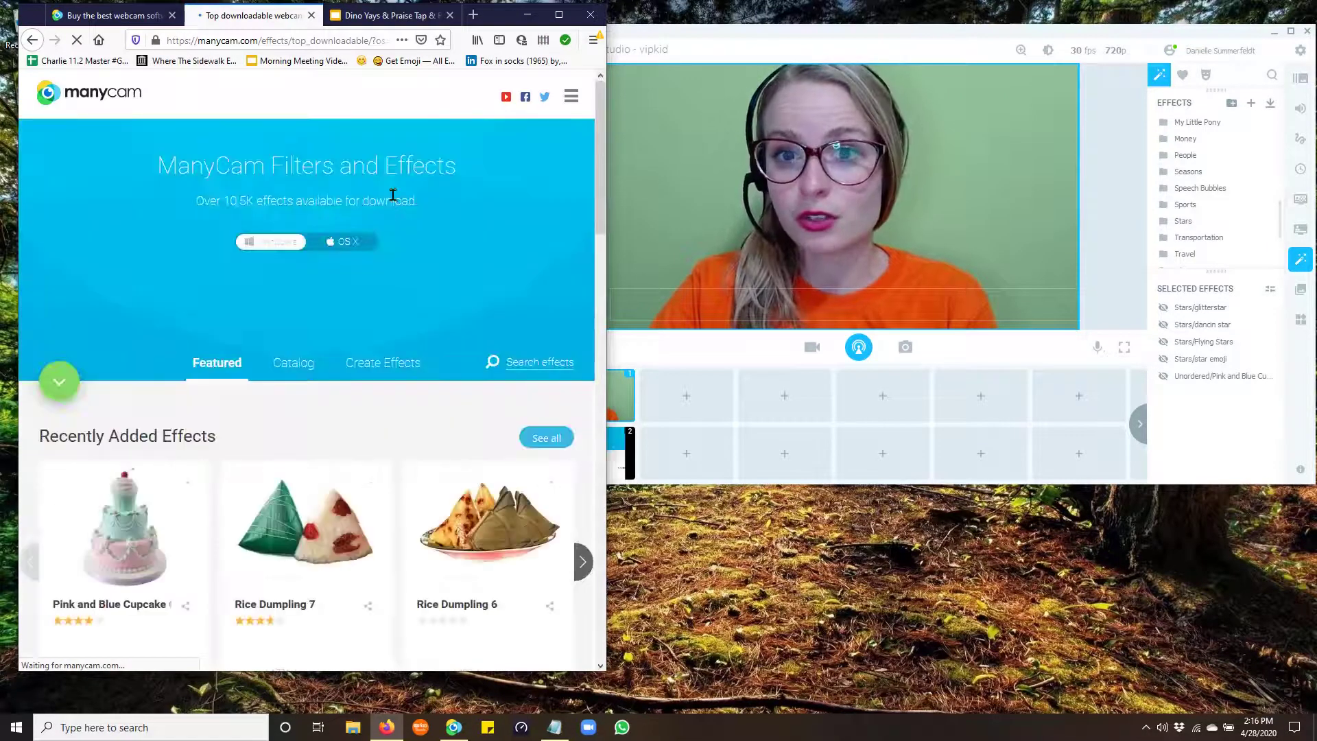
scroll(229, 391, down, 1)
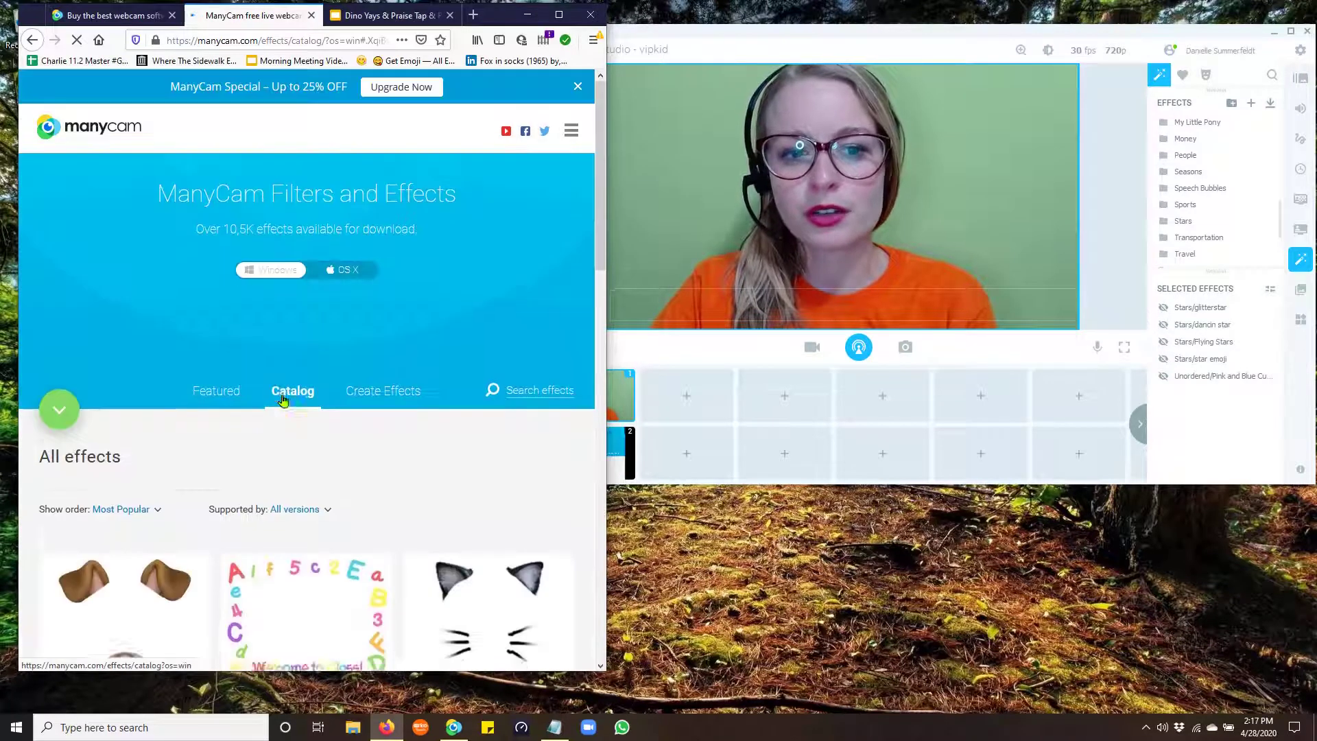
scroll(274, 412, down, 3)
scroll(322, 286, down, 9)
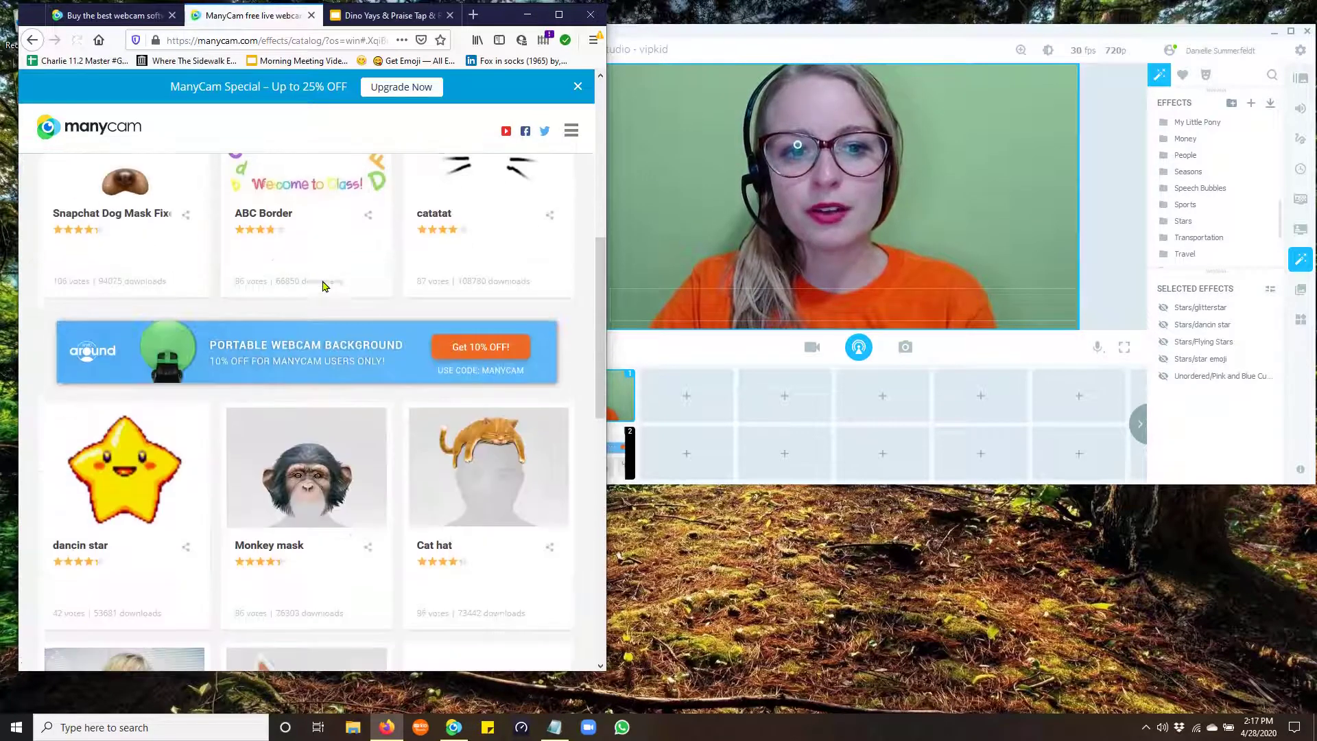
scroll(395, 389, up, 10)
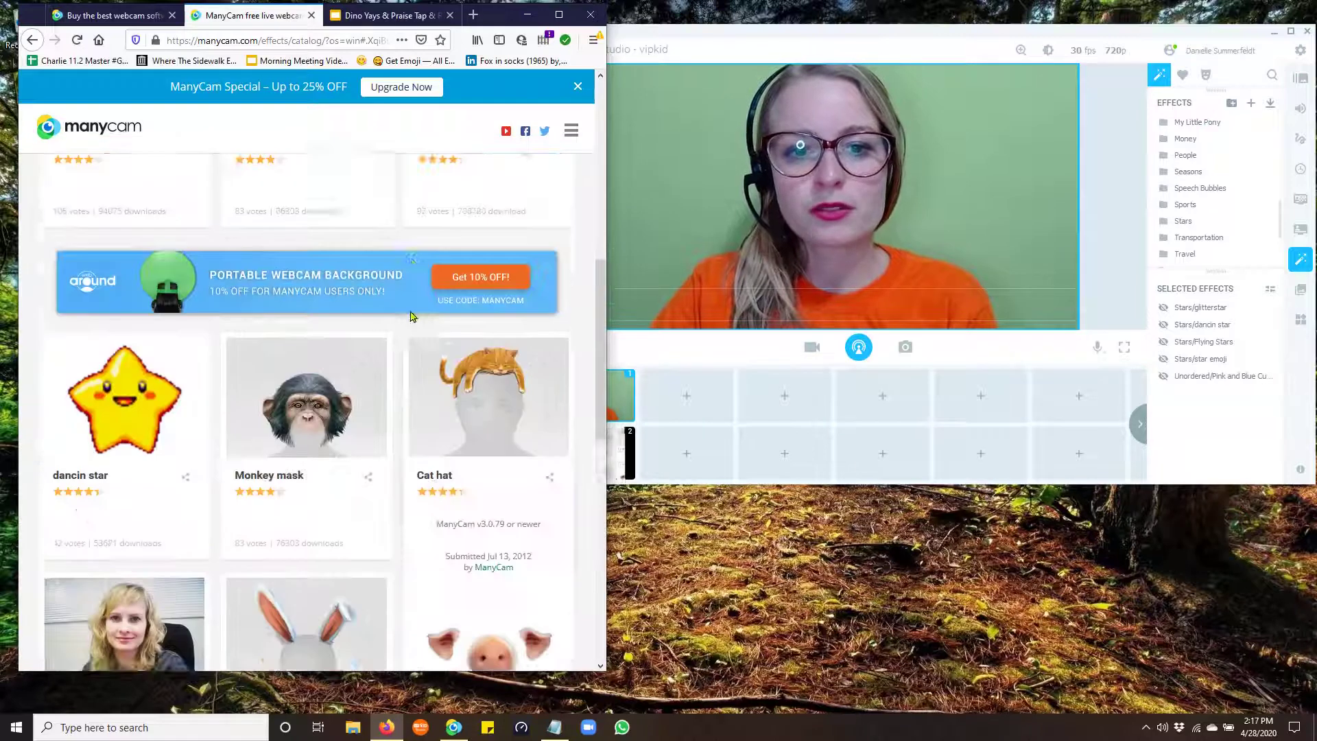
- Search the effects catalog for "umbrella" and download Rainbow umbrella, opening it with ManyCam Virtual Webcam
click(511, 255)
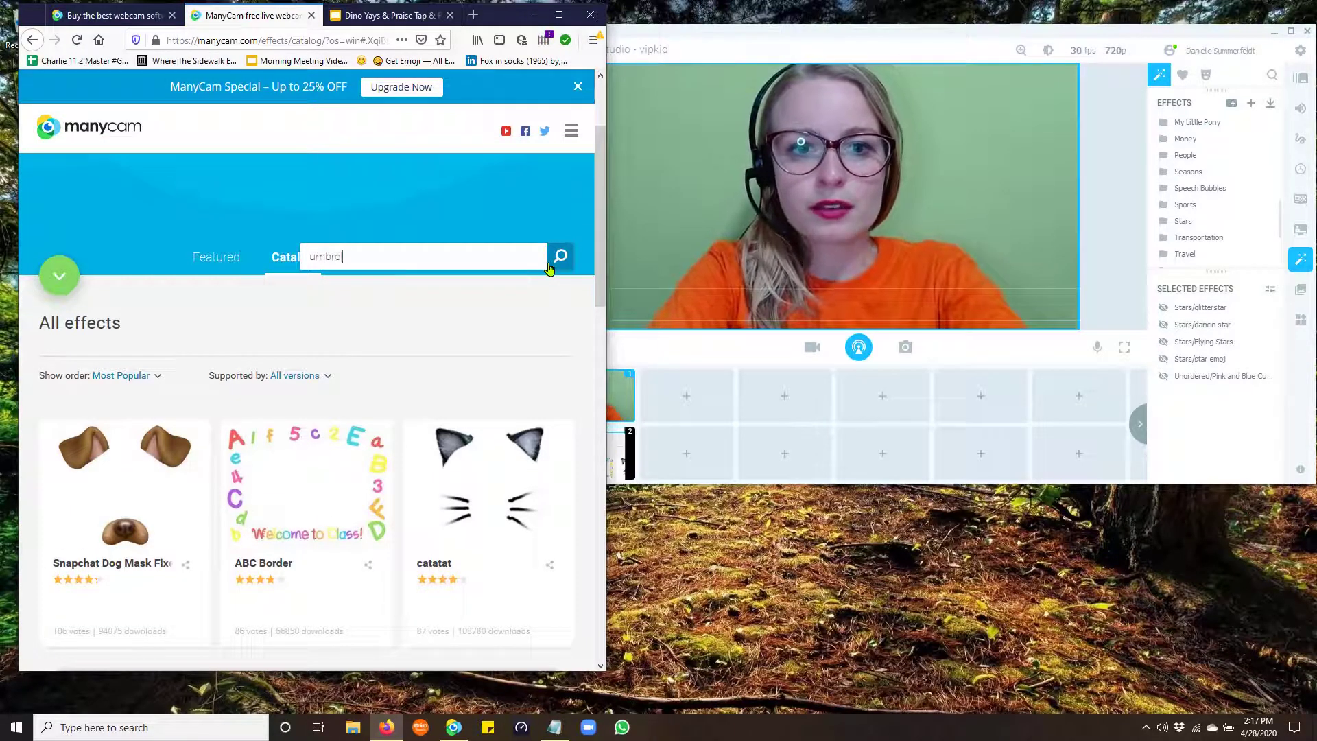
click(550, 266)
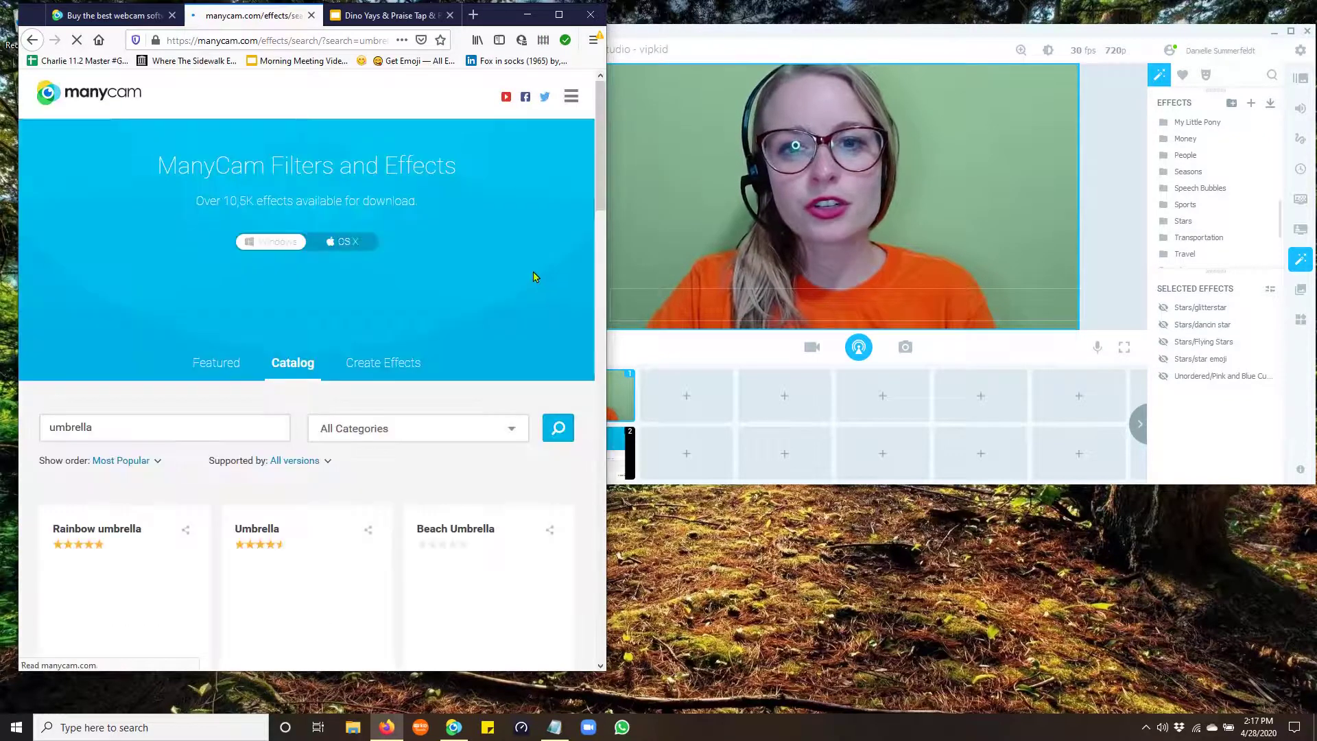
scroll(382, 378, down, 3)
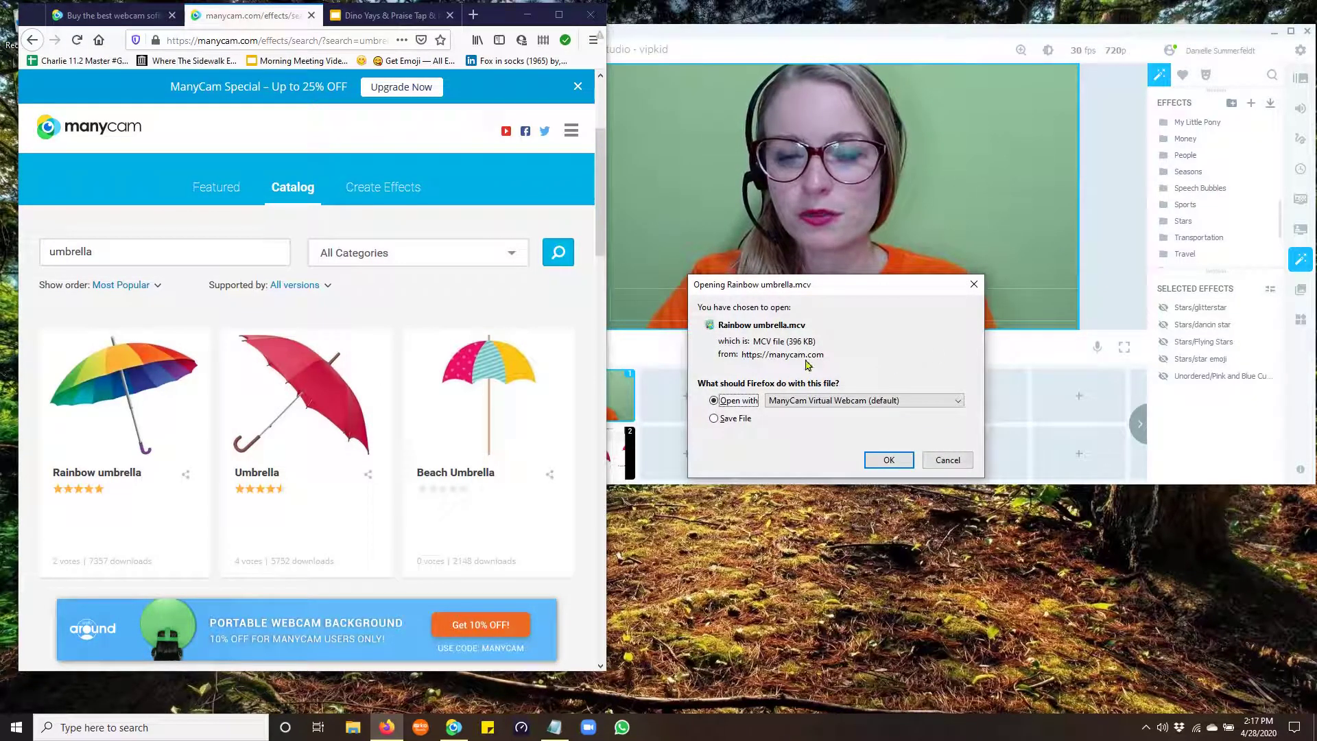
click(895, 466)
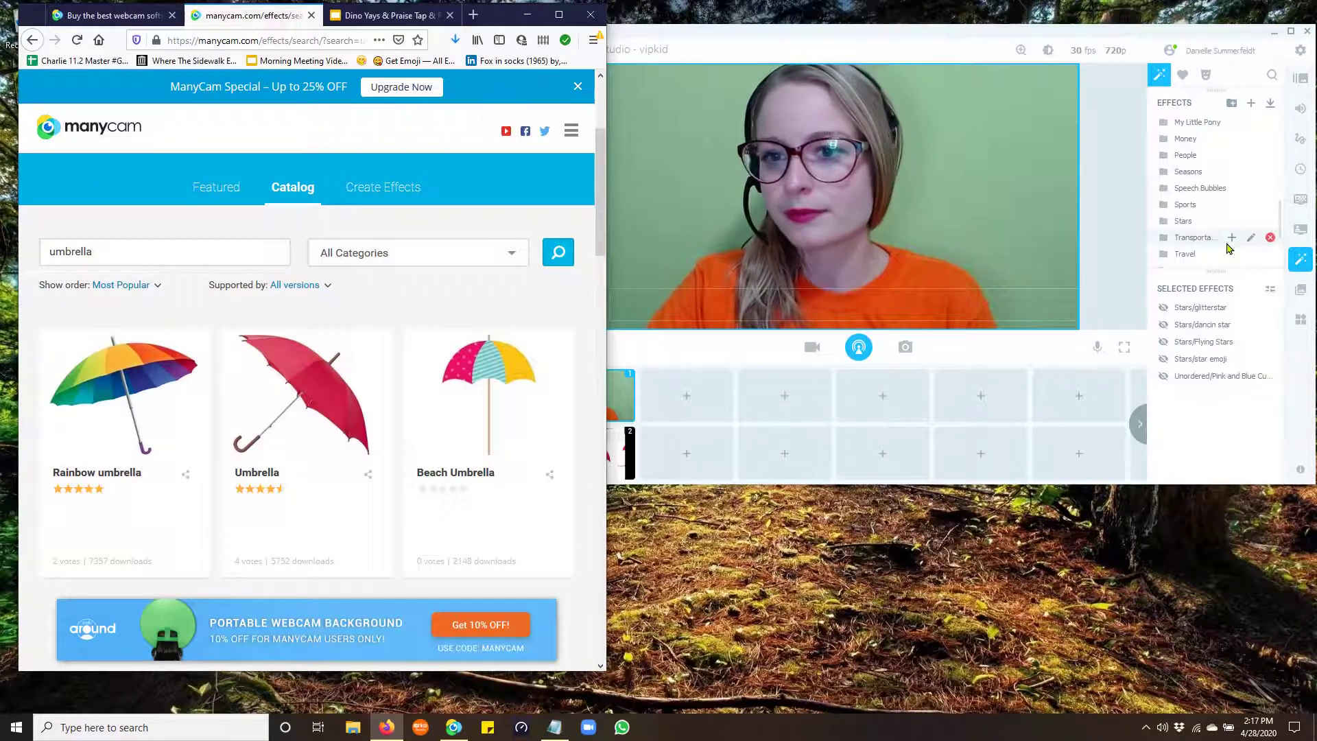
- Switch to ManyCam and look through the Unordered and Objects effect folders for the downloaded rainbow umbrella
click(1191, 127)
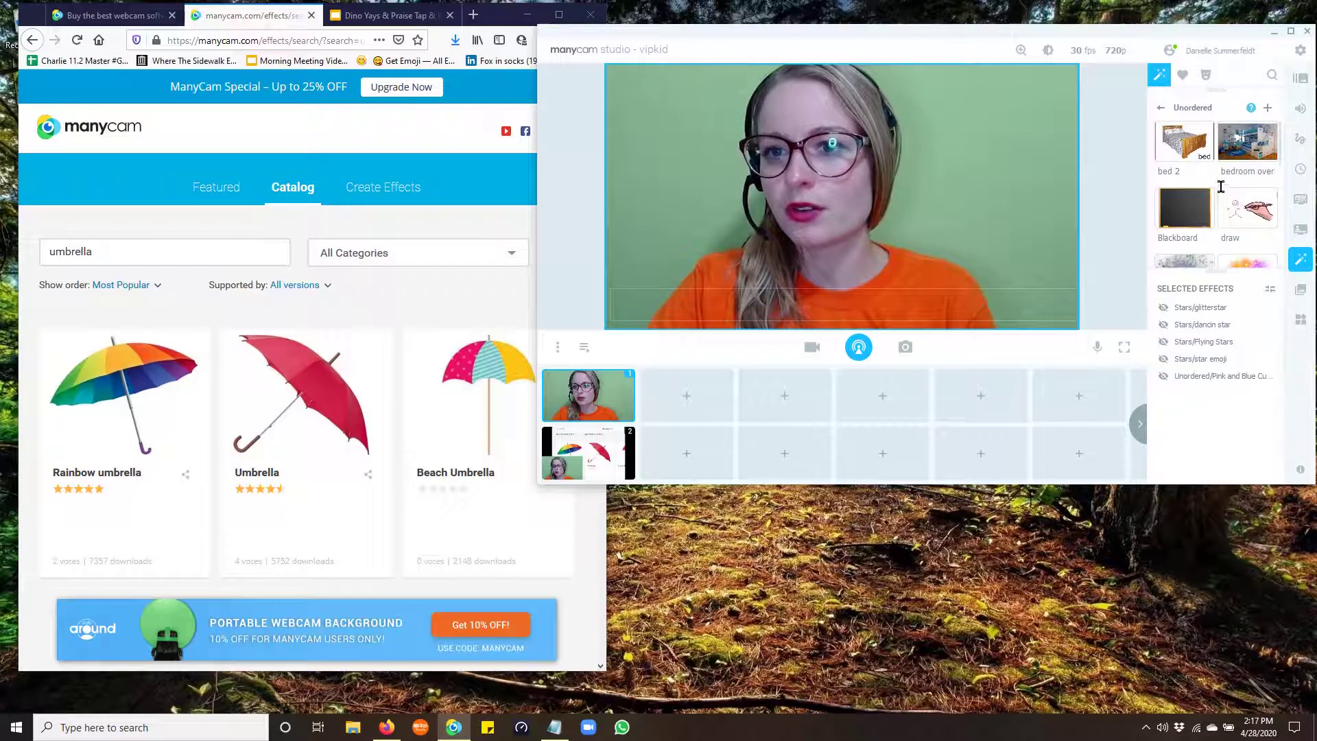
click(1165, 110)
scroll(1218, 171, down, 5)
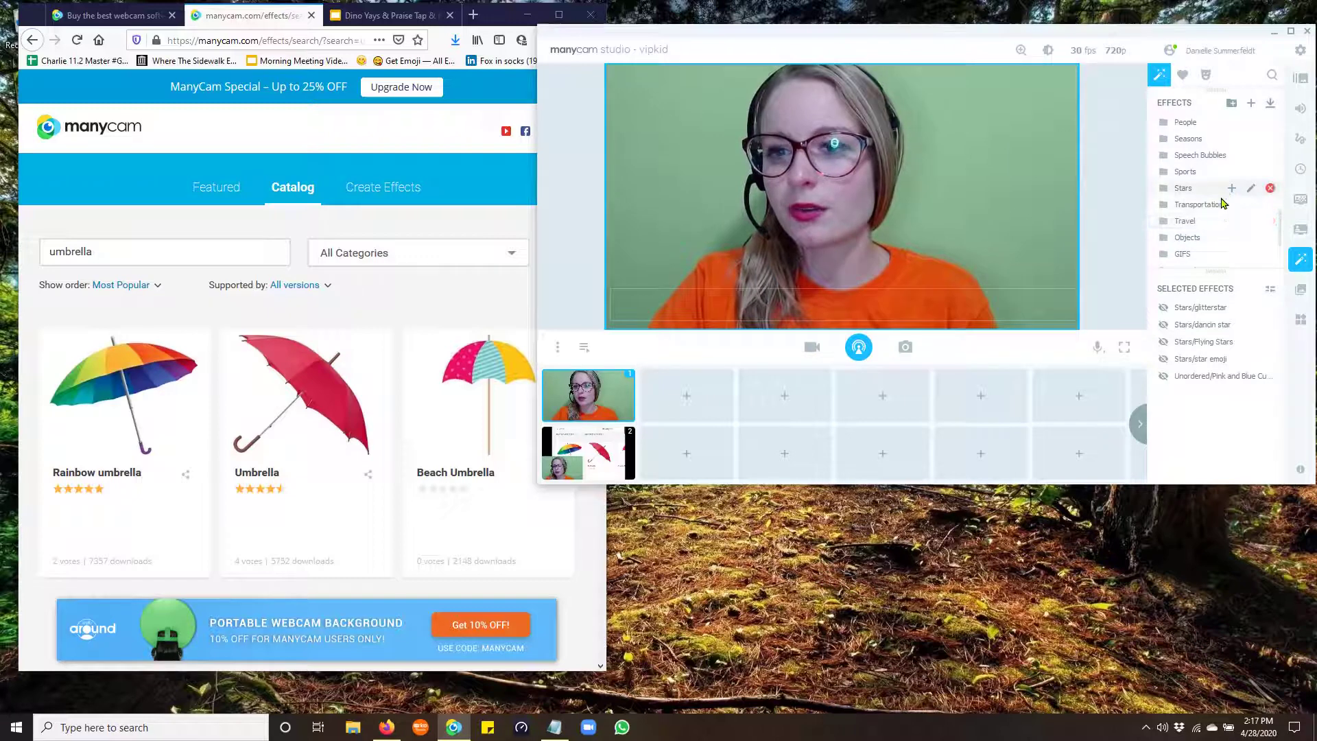
click(1187, 237)
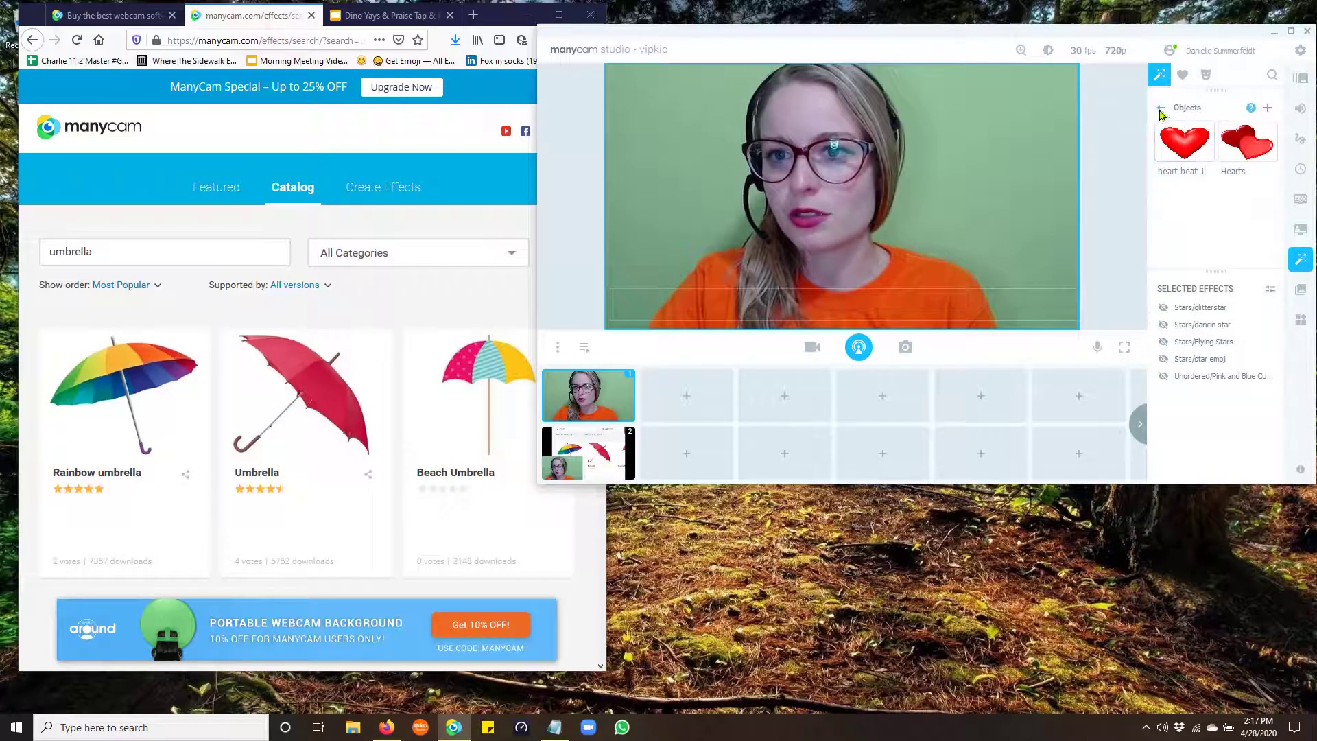
click(1160, 110)
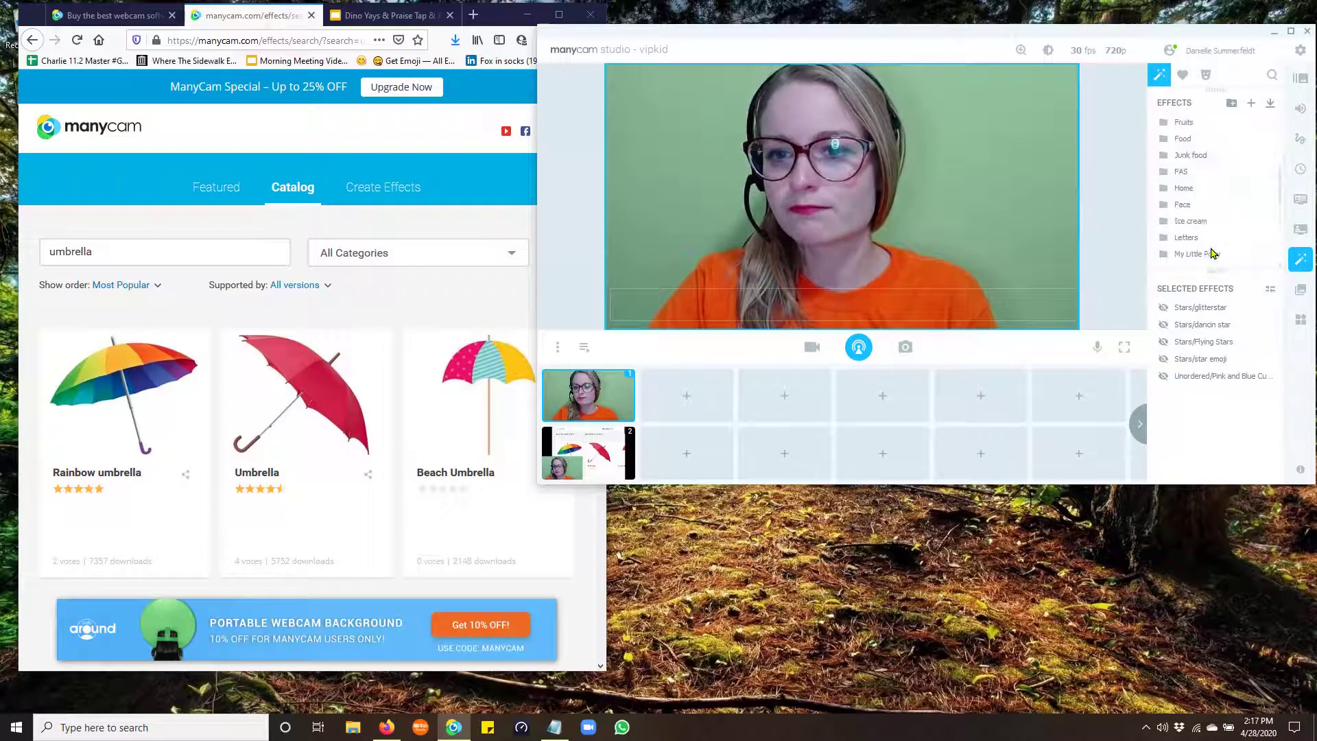
- Search the Effects library for "rain" and apply the rainbow umbrella effect to the webcam video
scroll(1214, 247, up, 6)
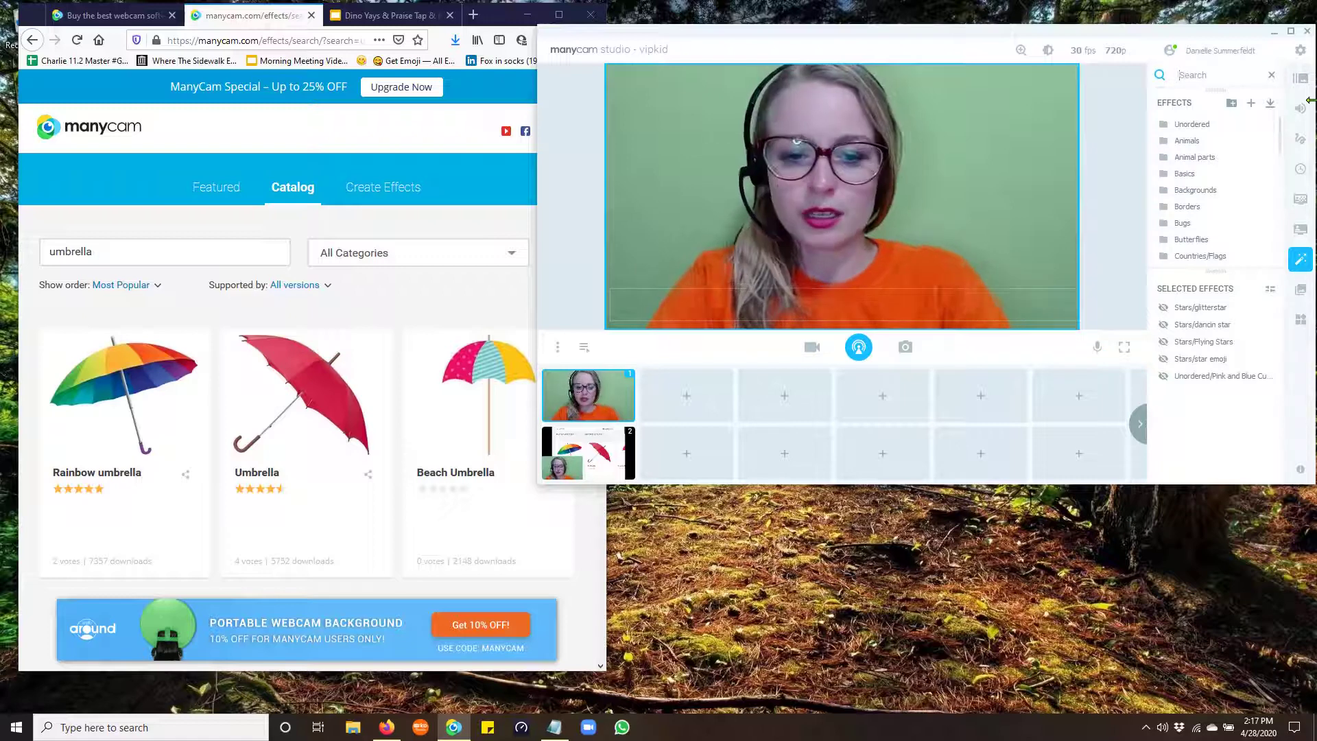
text(rain)
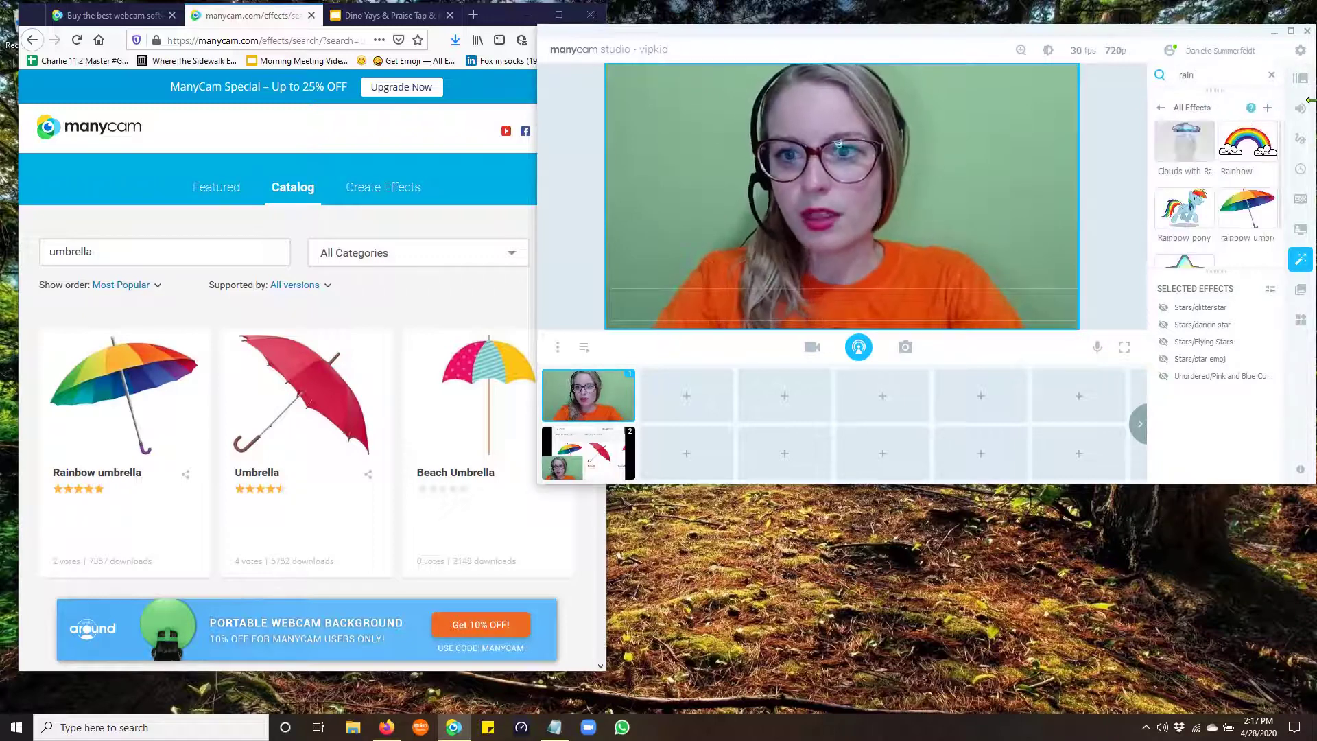
click(1239, 232)
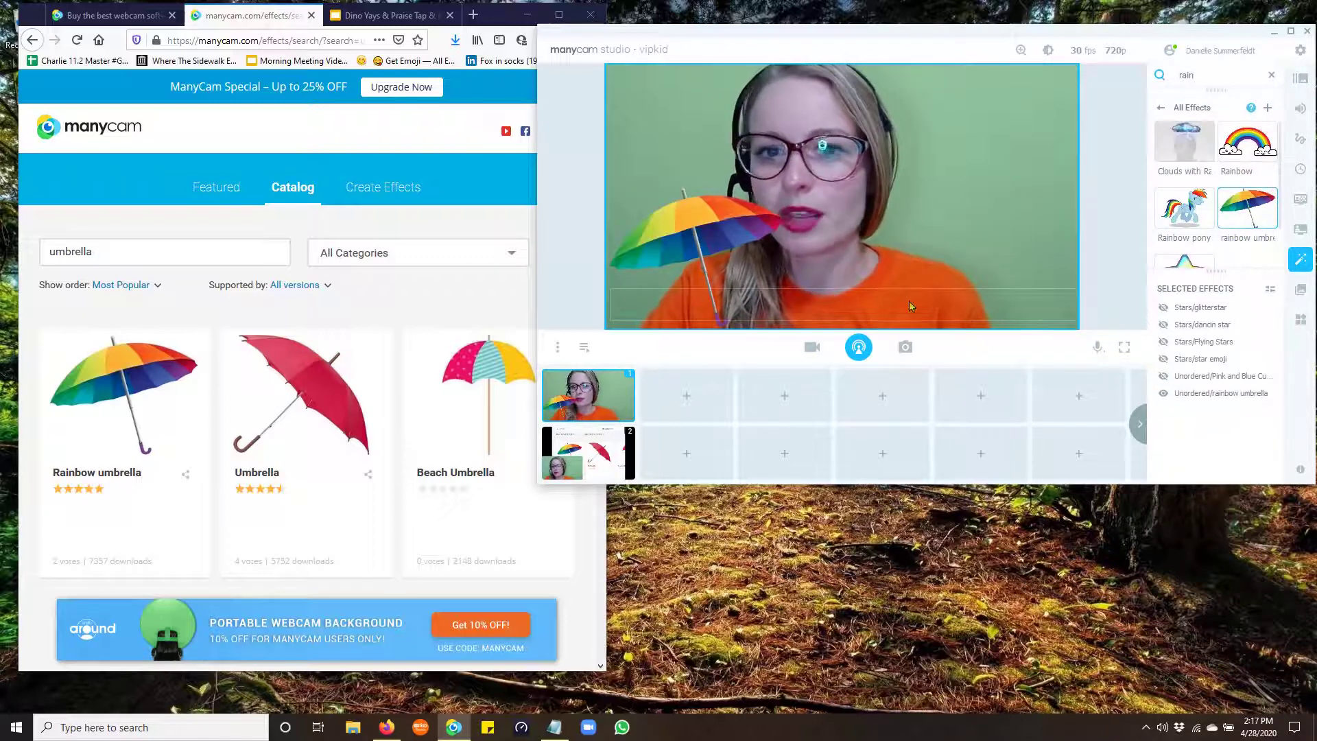
- Shrink the rainbow umbrella into the video's upper-right corner and spread several more rainbow umbrellas around the webcam picture
drag(673, 241, 1017, 126)
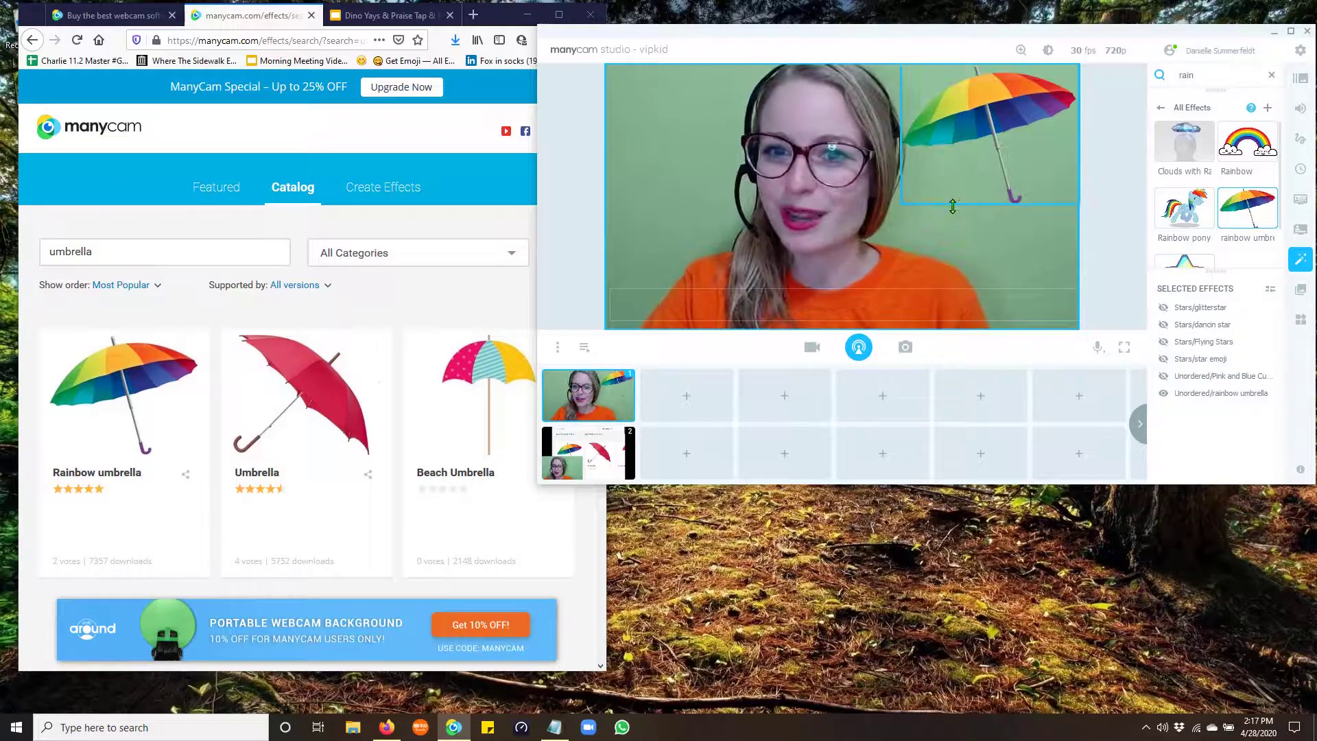
drag(901, 204, 1006, 123)
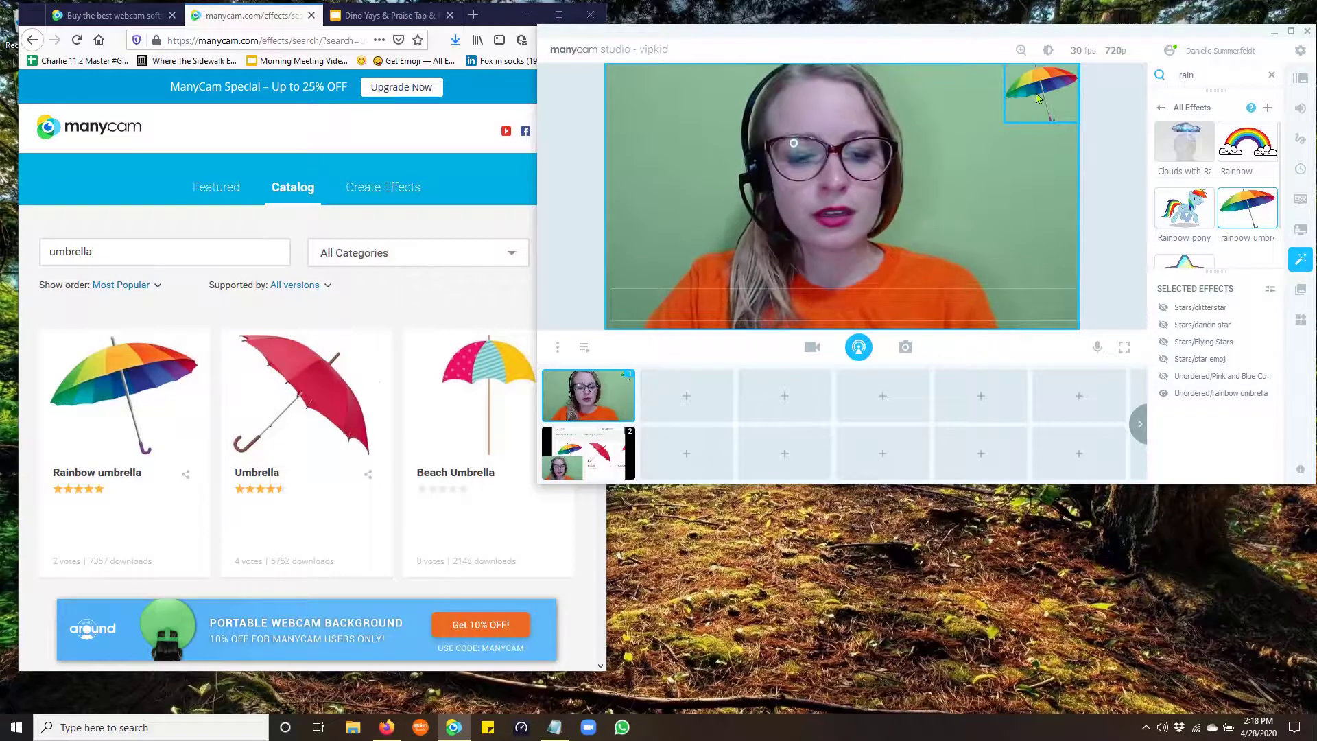
click(1248, 210)
click(1248, 210)
click(1249, 210)
click(1249, 211)
click(1250, 211)
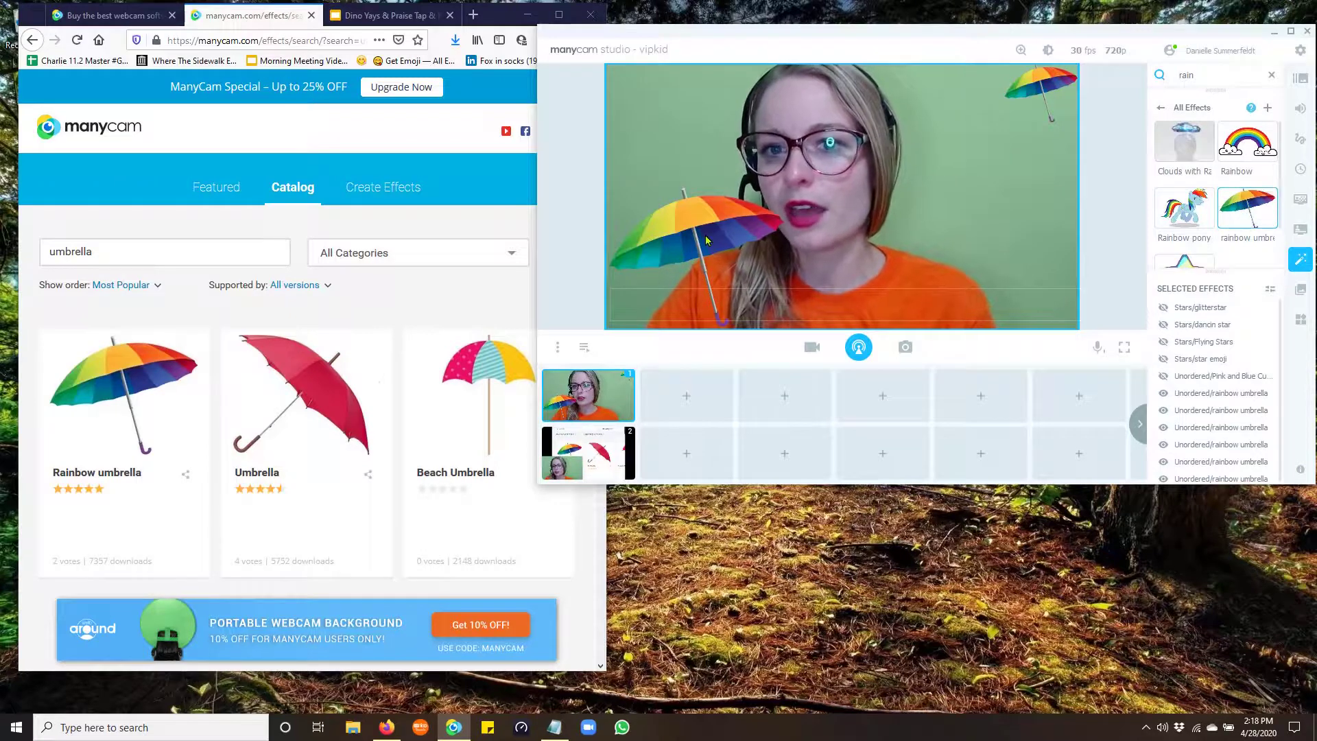
drag(720, 226, 866, 178)
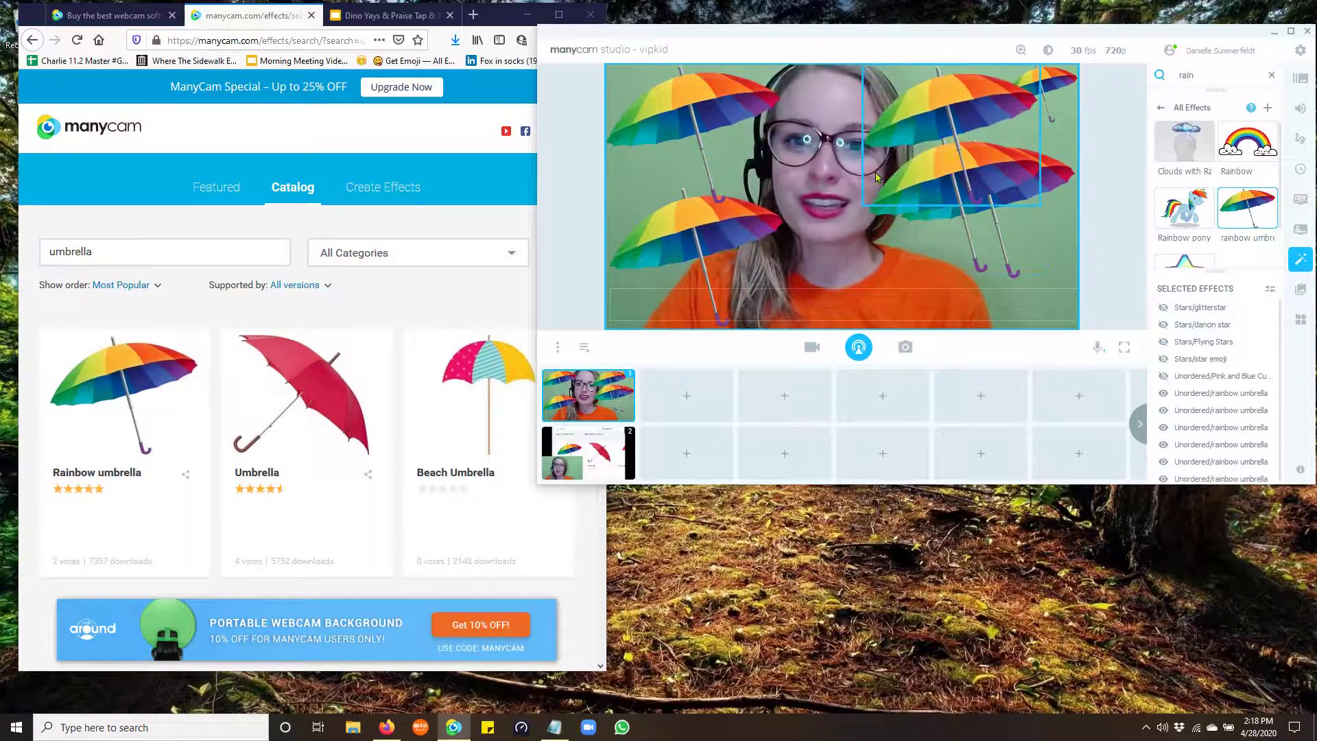
drag(686, 227, 978, 228)
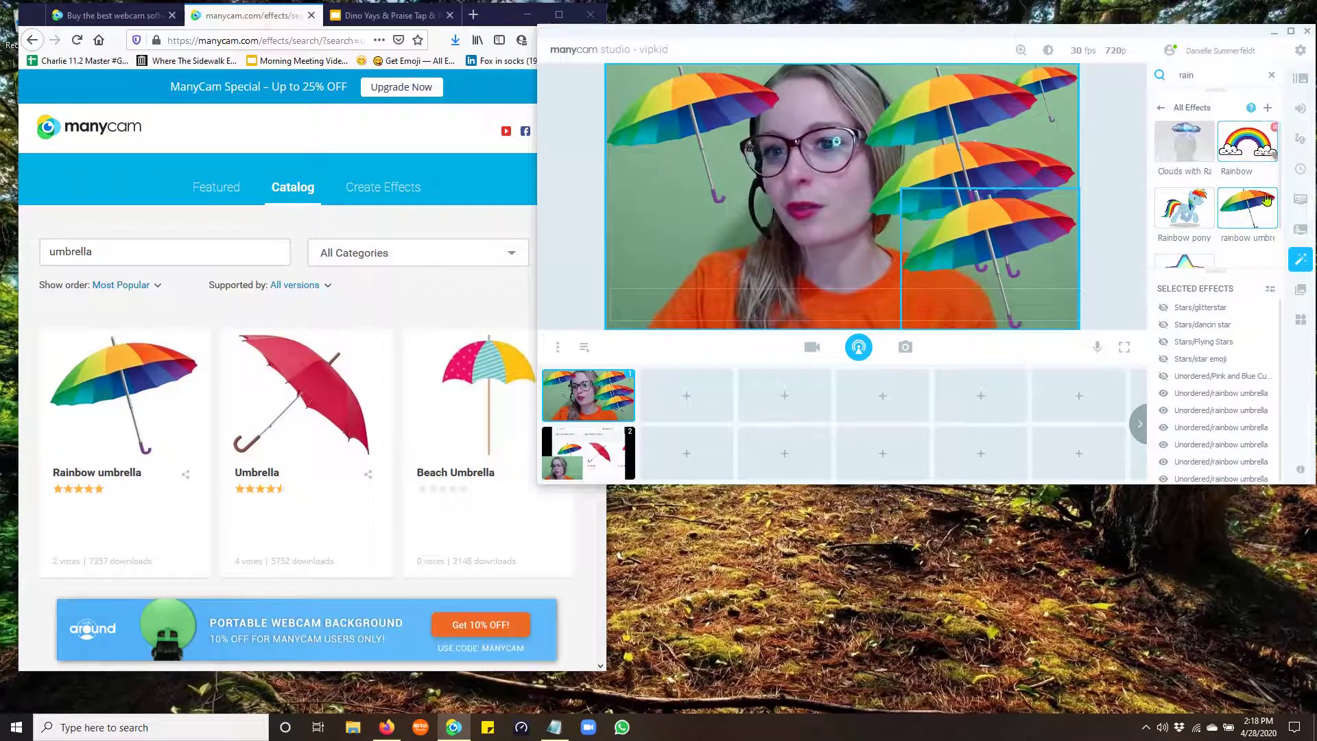
- Remove all rainbow umbrellas from the video and apply a single one in the upper-right corner of the picture
click(1247, 209)
scroll(1227, 205, down, 1)
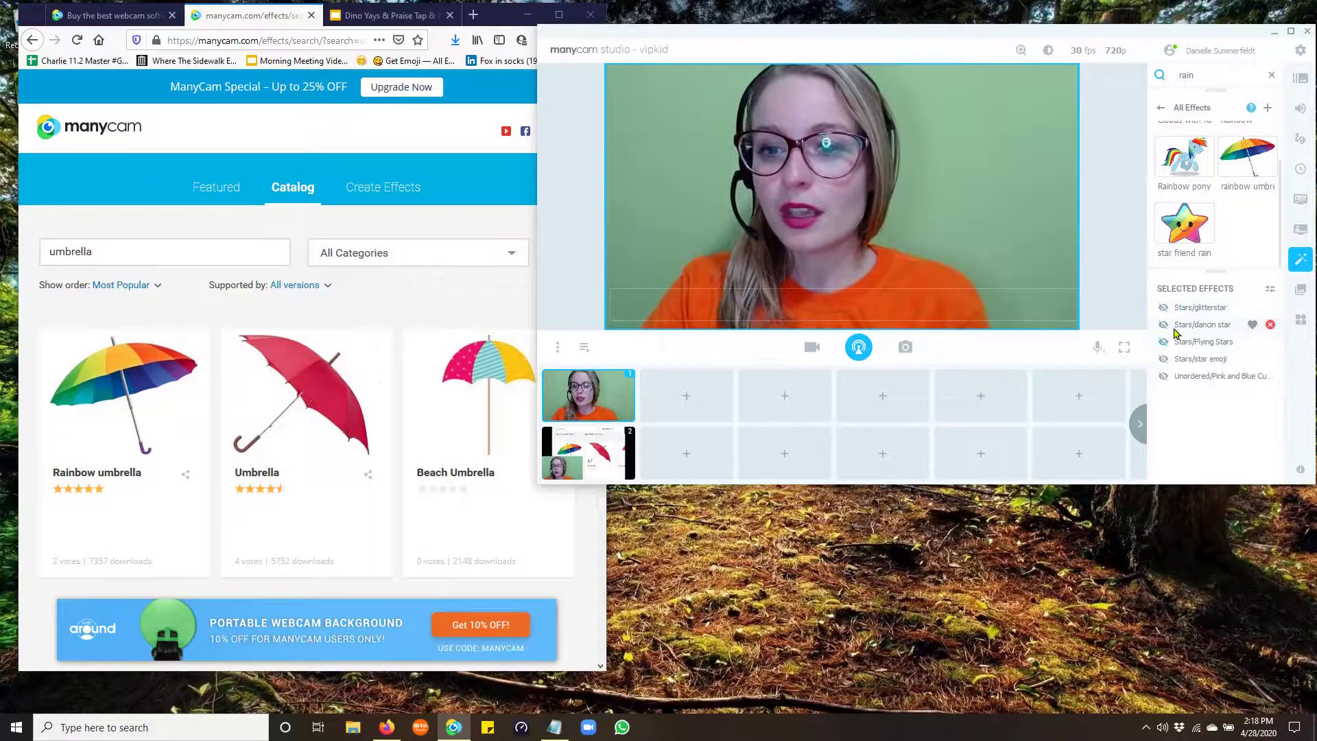
click(1247, 157)
drag(735, 244, 1032, 124)
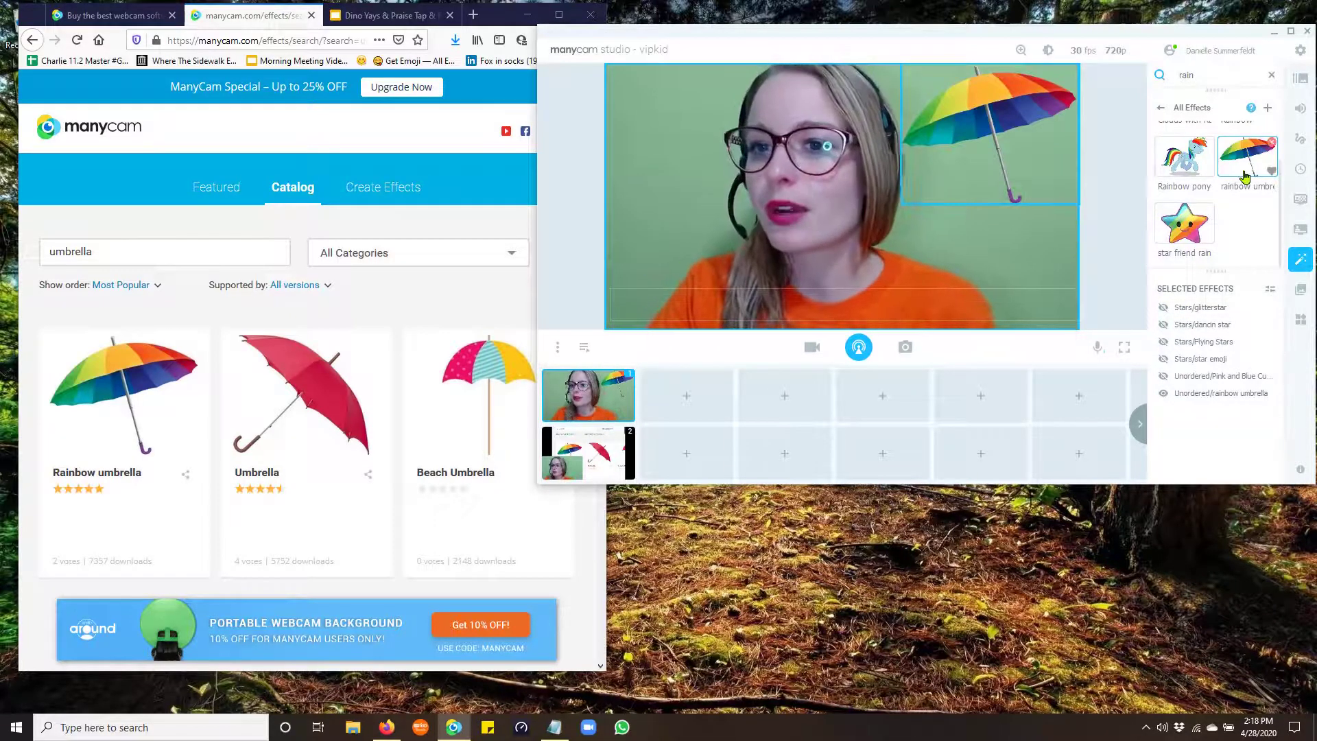
- Hide the rainbow umbrella, show the cake effect briefly, and replace it with the star emoji, Flying Stars and dancin star effects
click(1163, 393)
click(1163, 377)
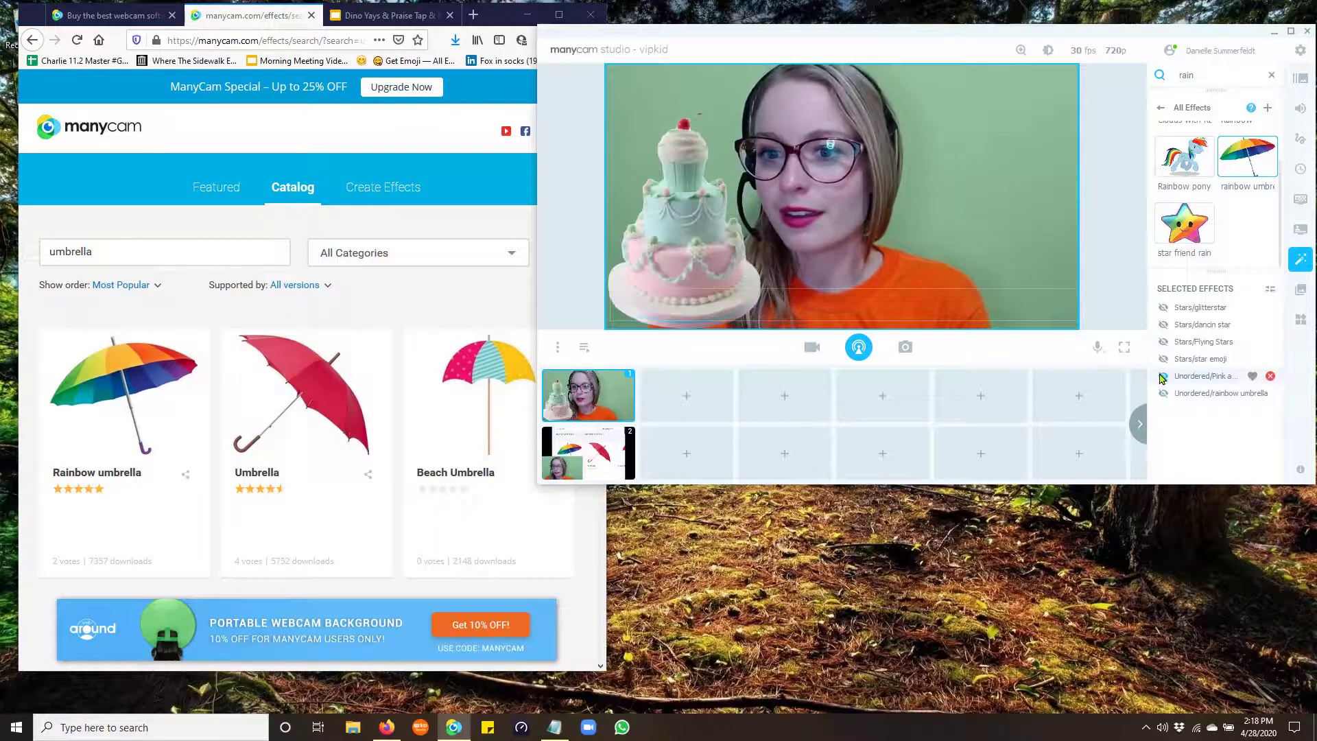
click(1164, 359)
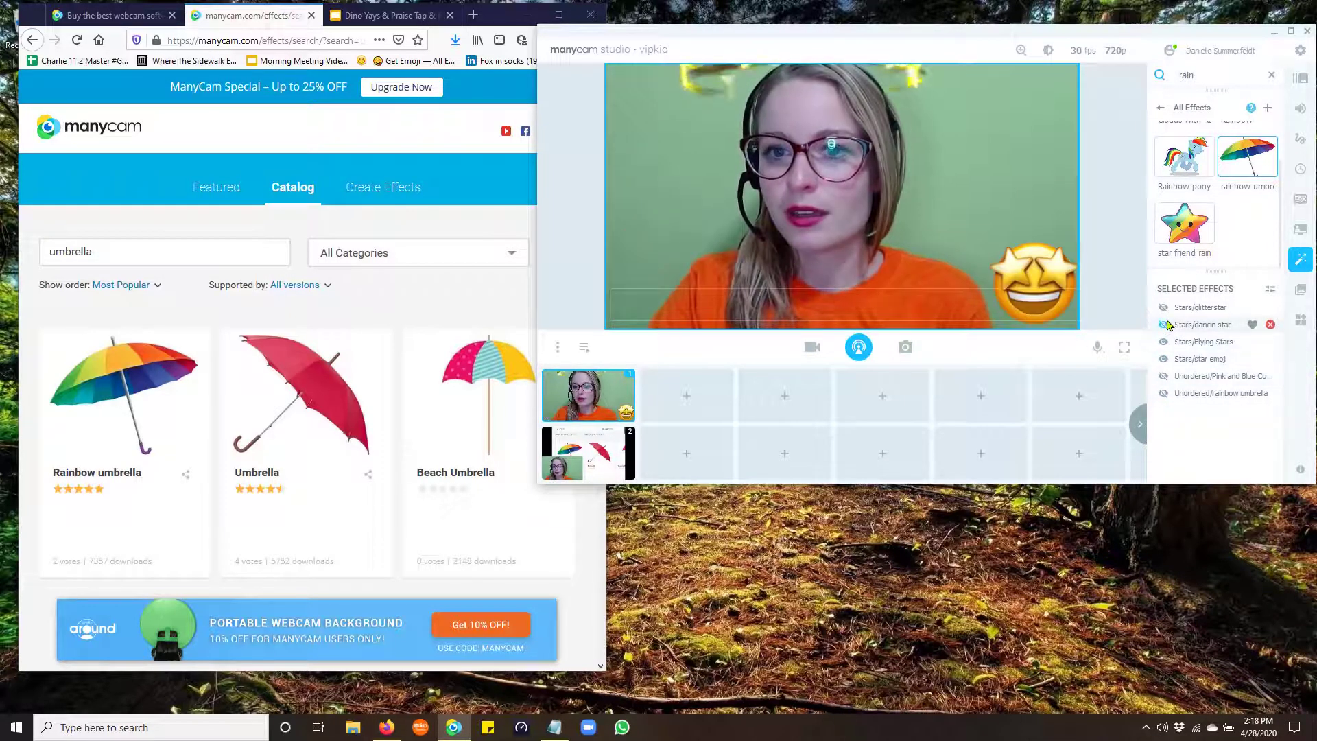
- Apply the rainbow umbrella again, shrunk into the video's upper-left corner, and toggle its visibility off and on
click(1248, 155)
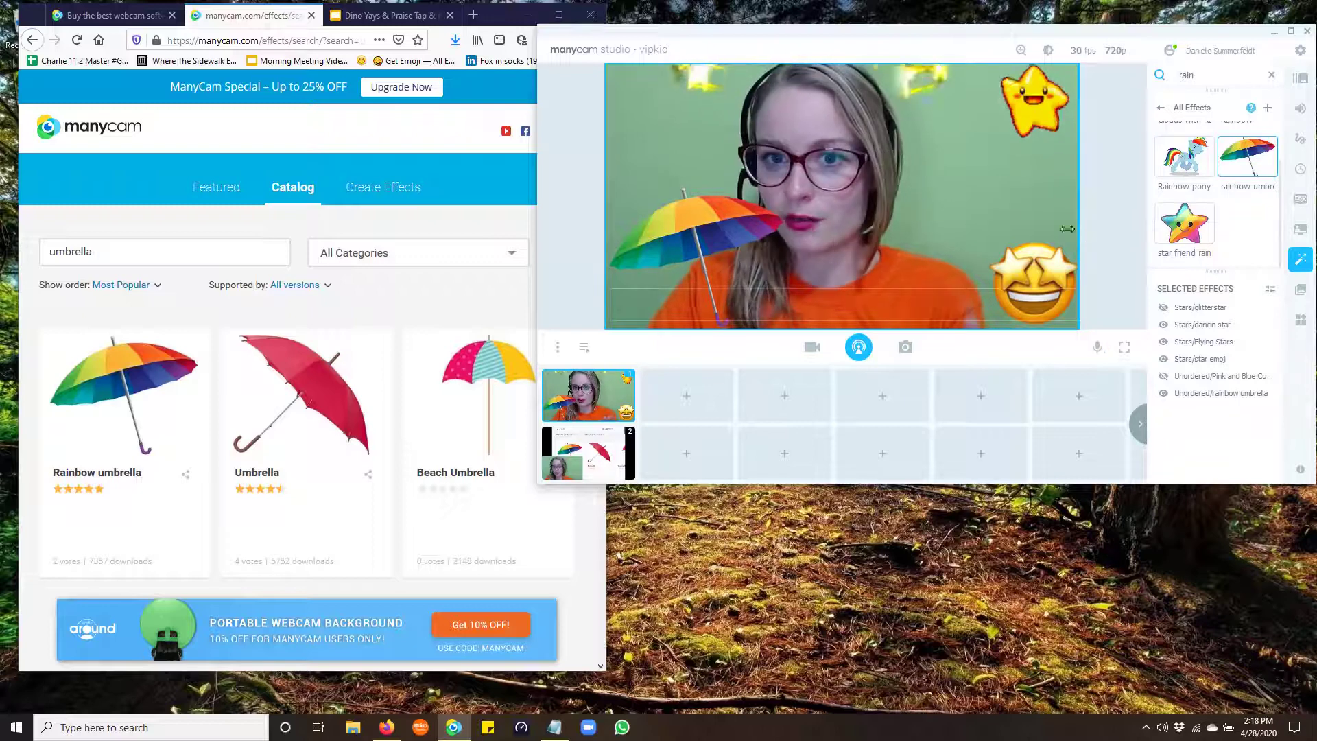
drag(751, 271, 680, 122)
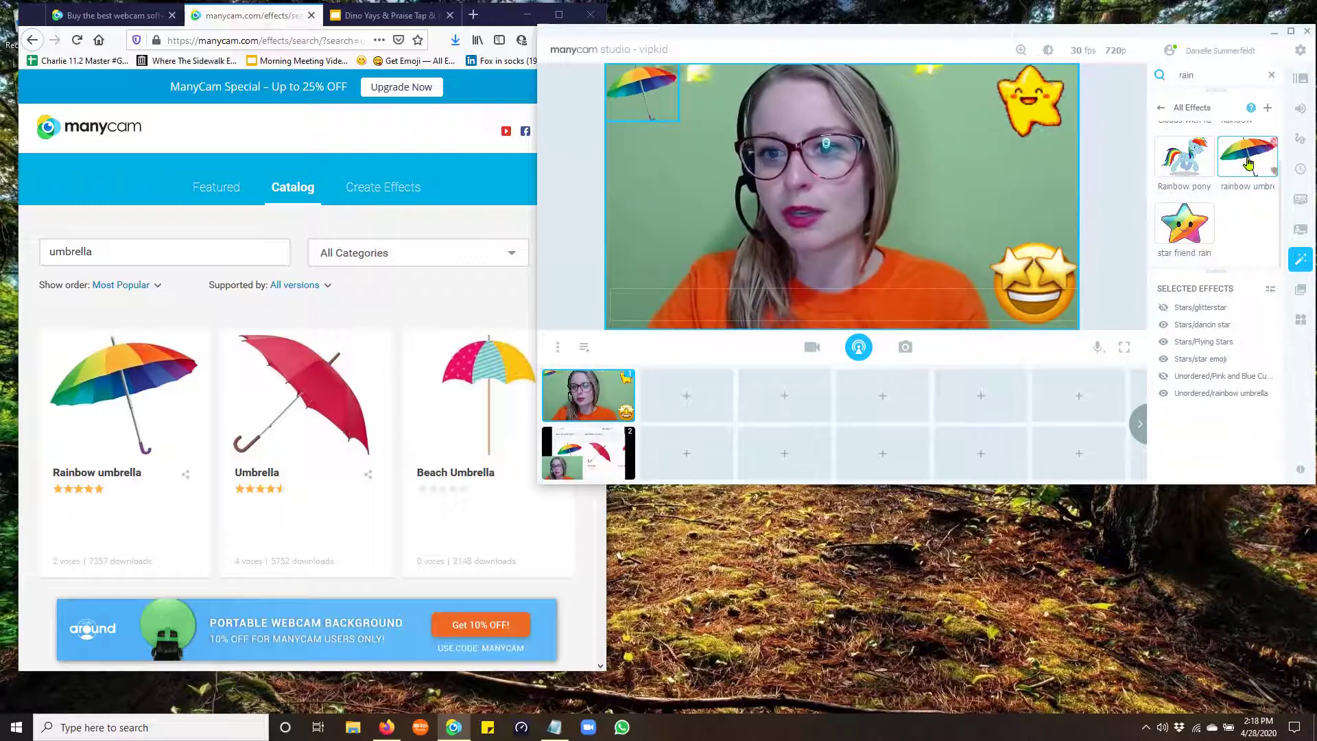
click(1162, 394)
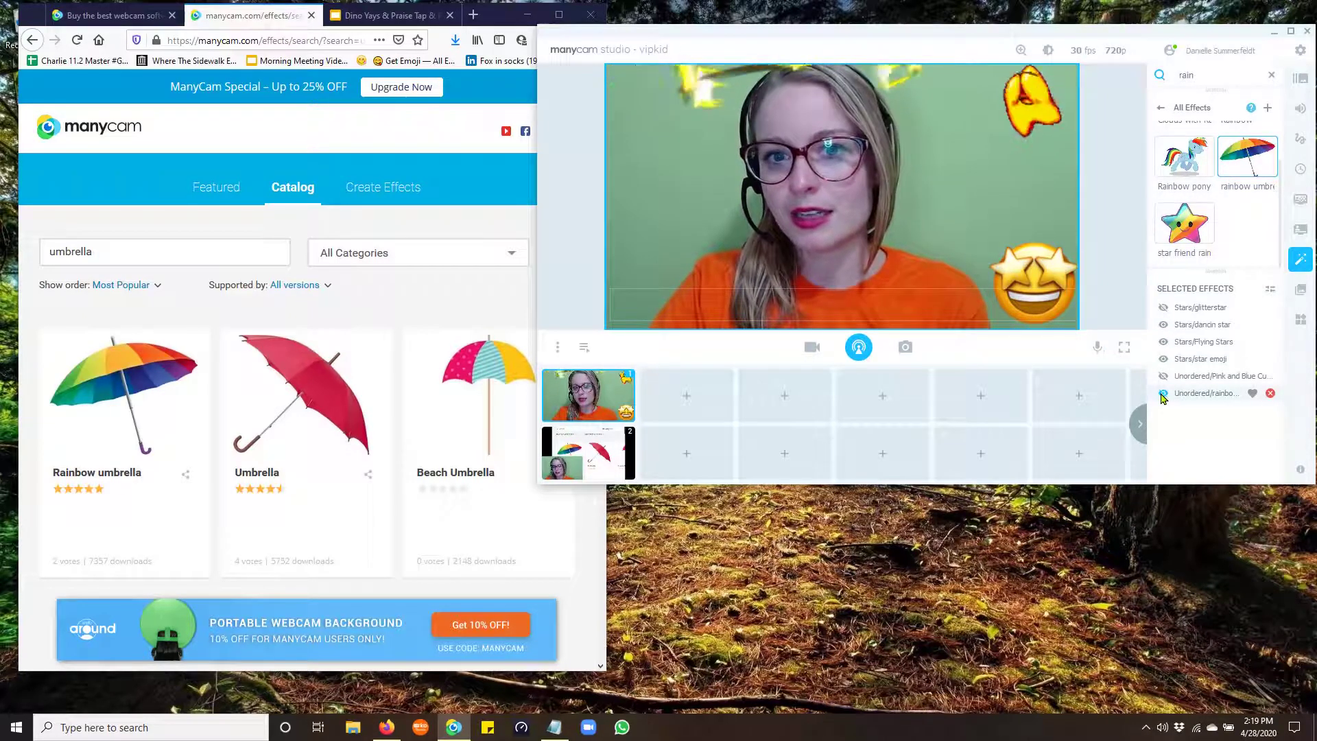
click(1163, 394)
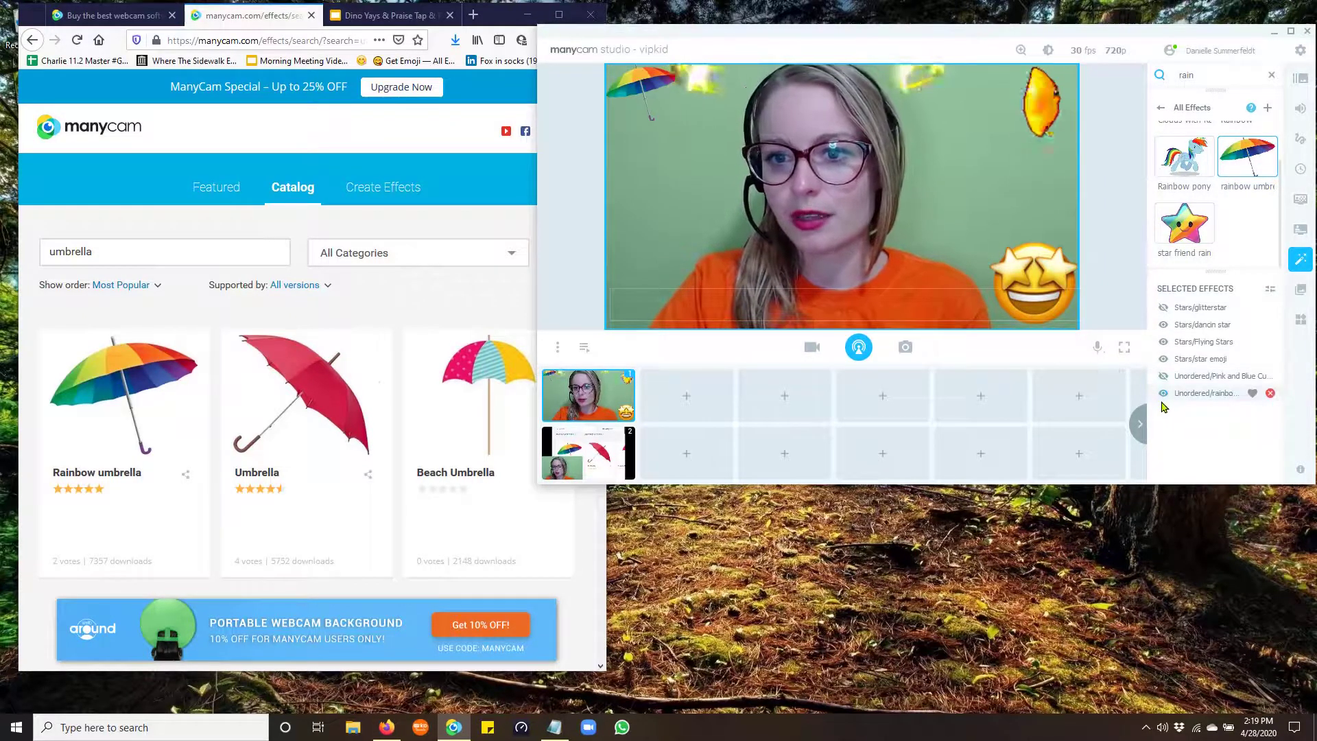
- Hide the rainbow umbrella, star emoji, Flying Stars and dancin star effects from the webcam video
click(1162, 393)
click(1162, 359)
click(1163, 341)
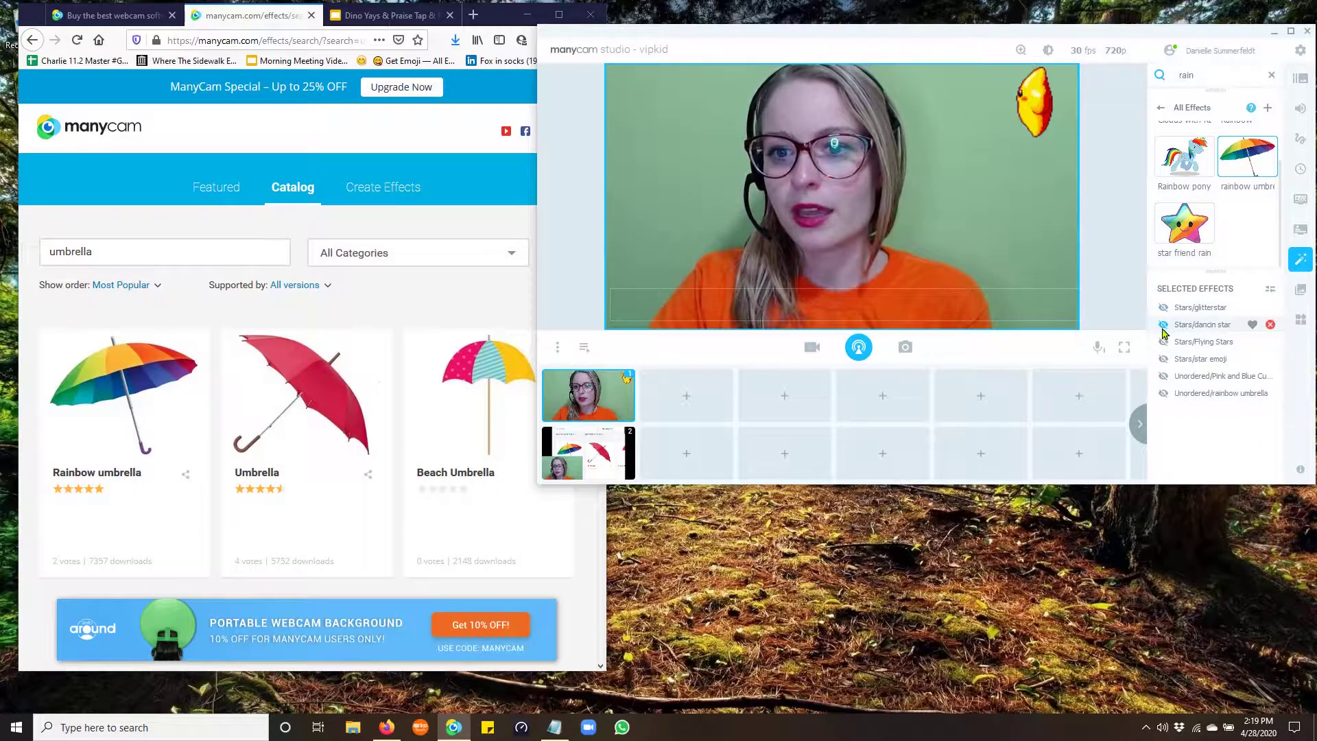
click(1163, 326)
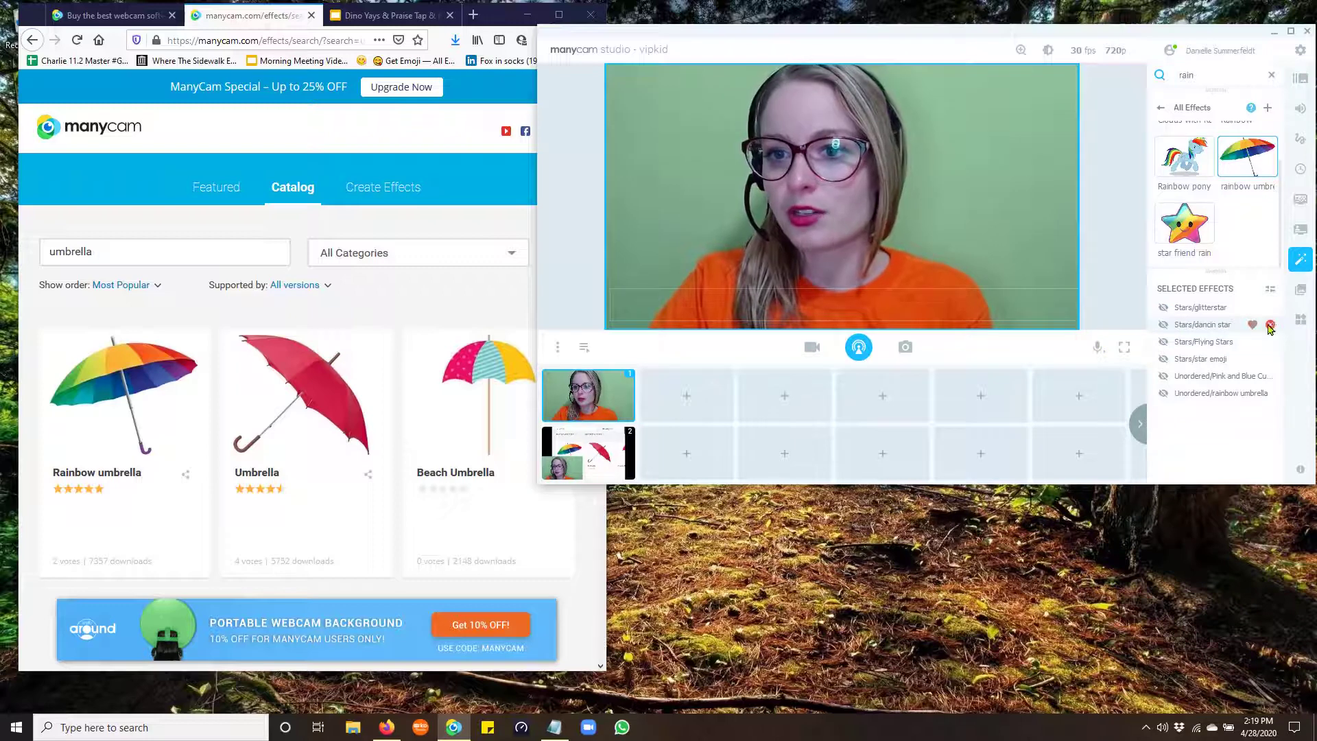
- Remove every effect from the Selected Effects list
click(1270, 325)
click(1270, 325)
click(1269, 325)
click(1269, 325)
click(1270, 325)
click(1270, 308)
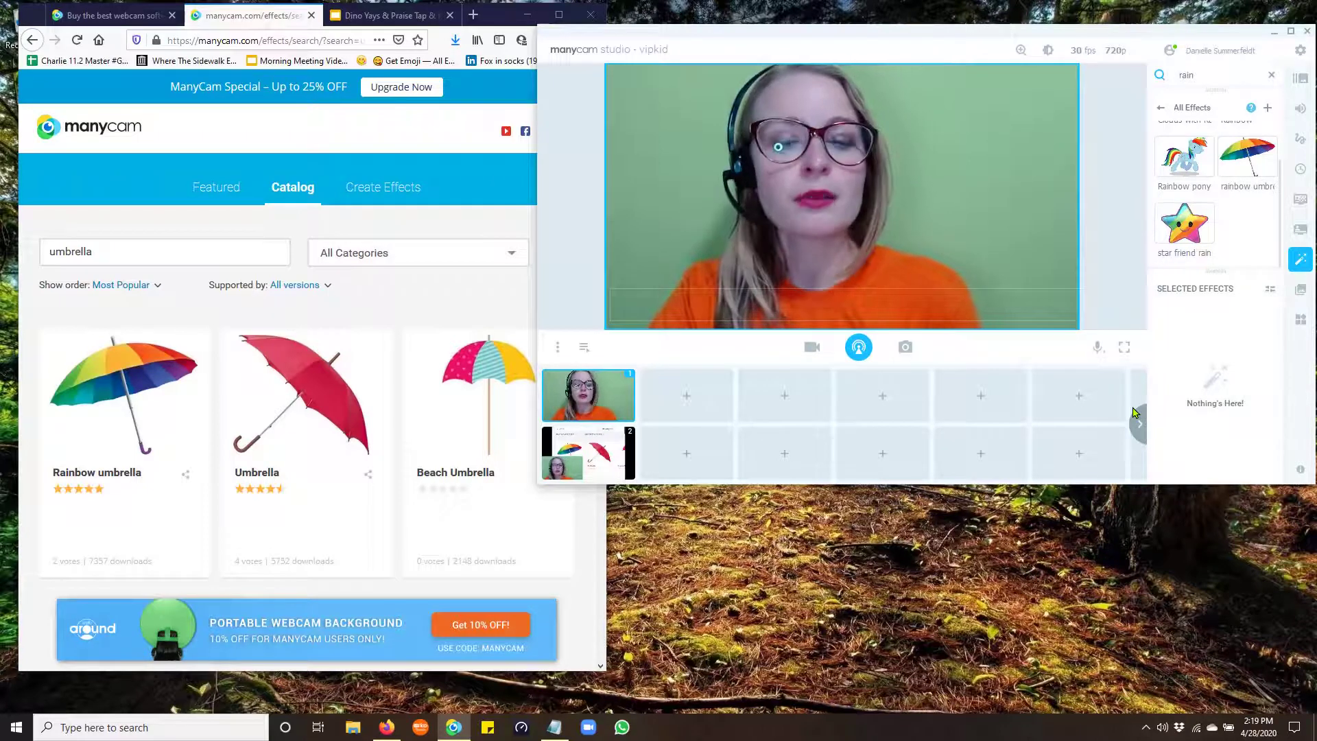
- Switch to the second video preset and remove its small webcam layer
click(591, 472)
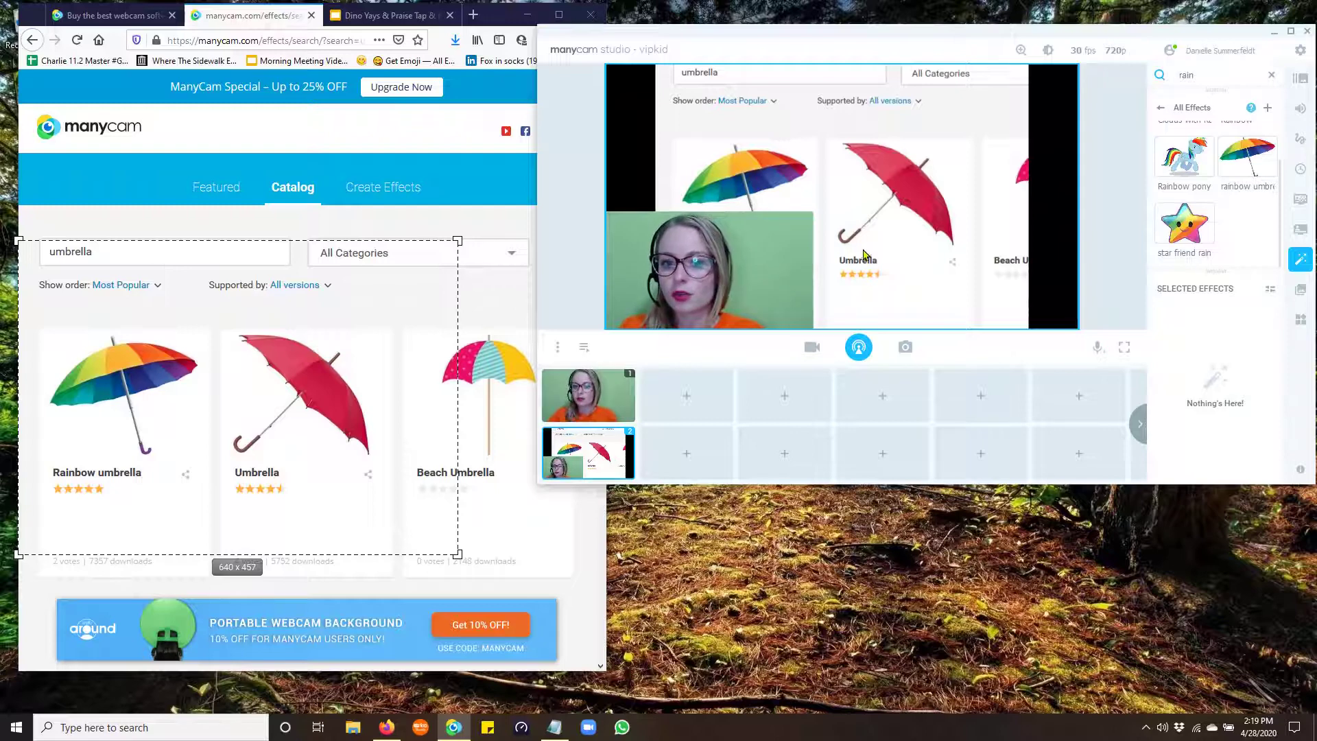
click(779, 269)
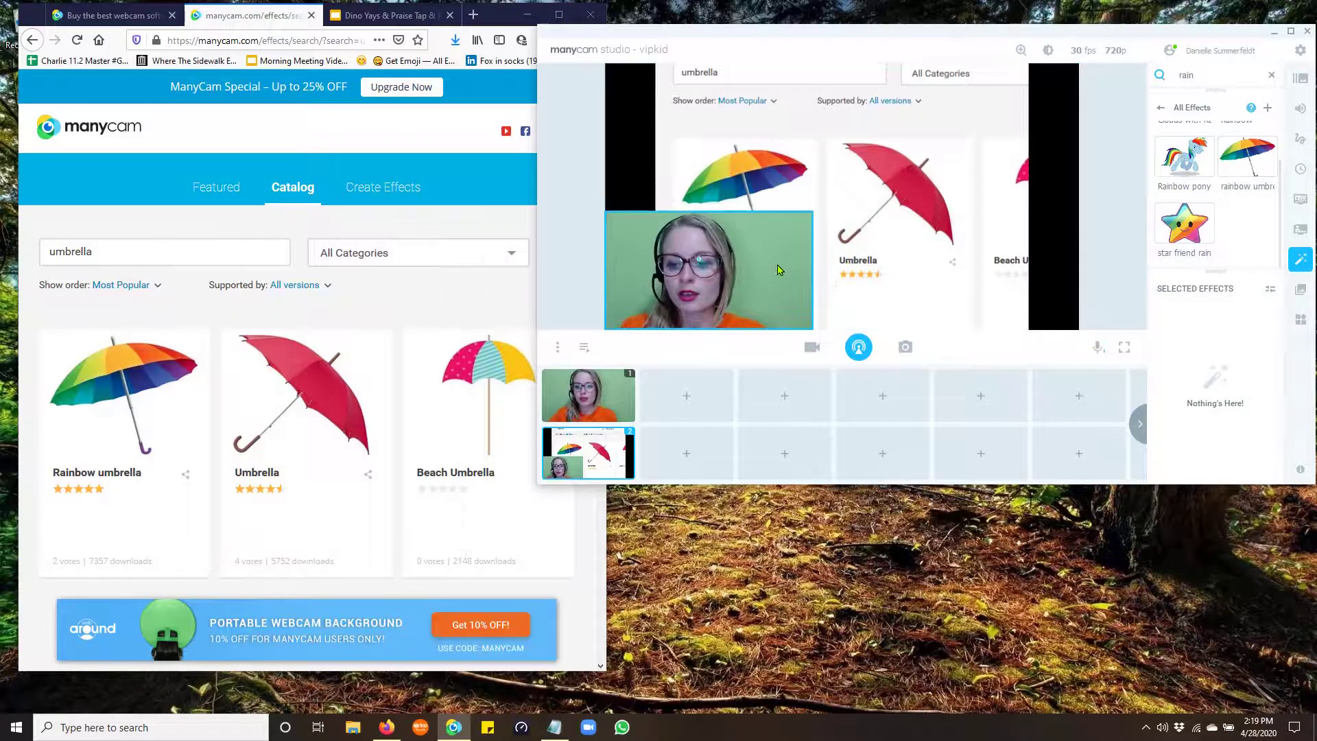
right_click(779, 269)
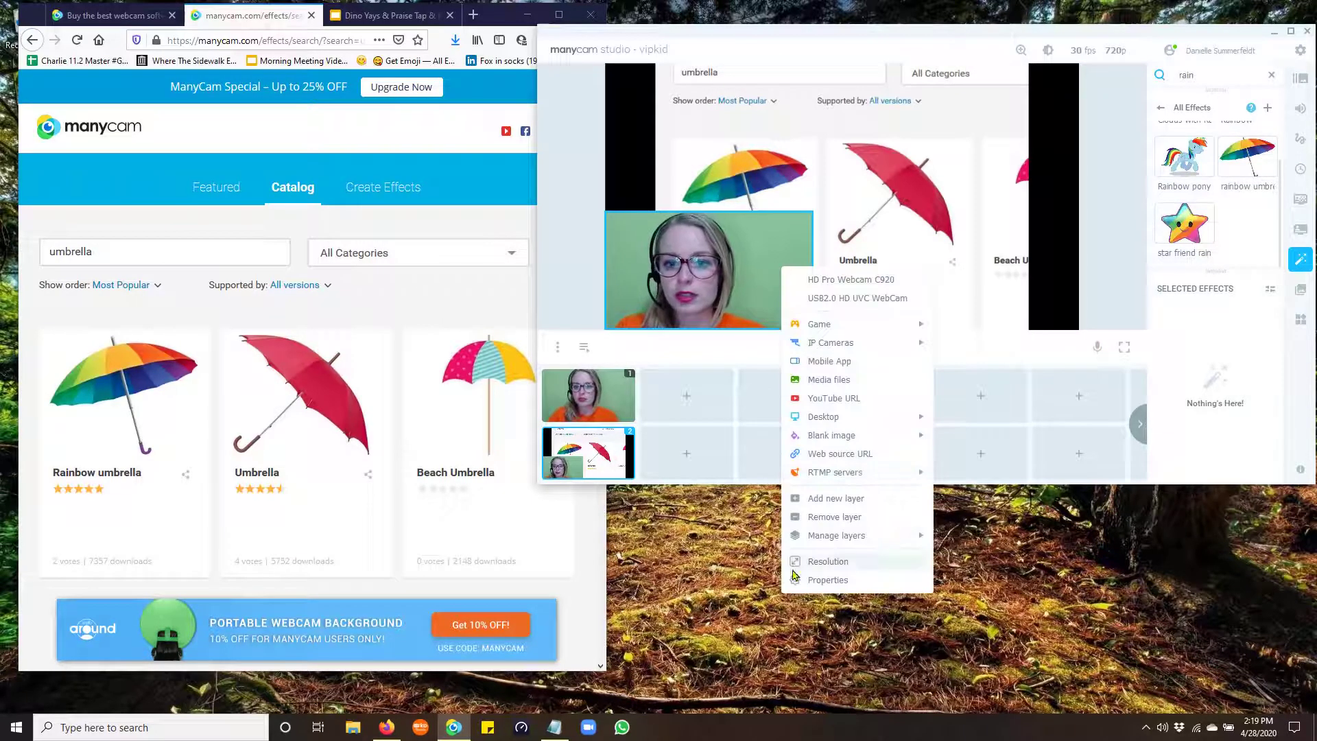
click(842, 513)
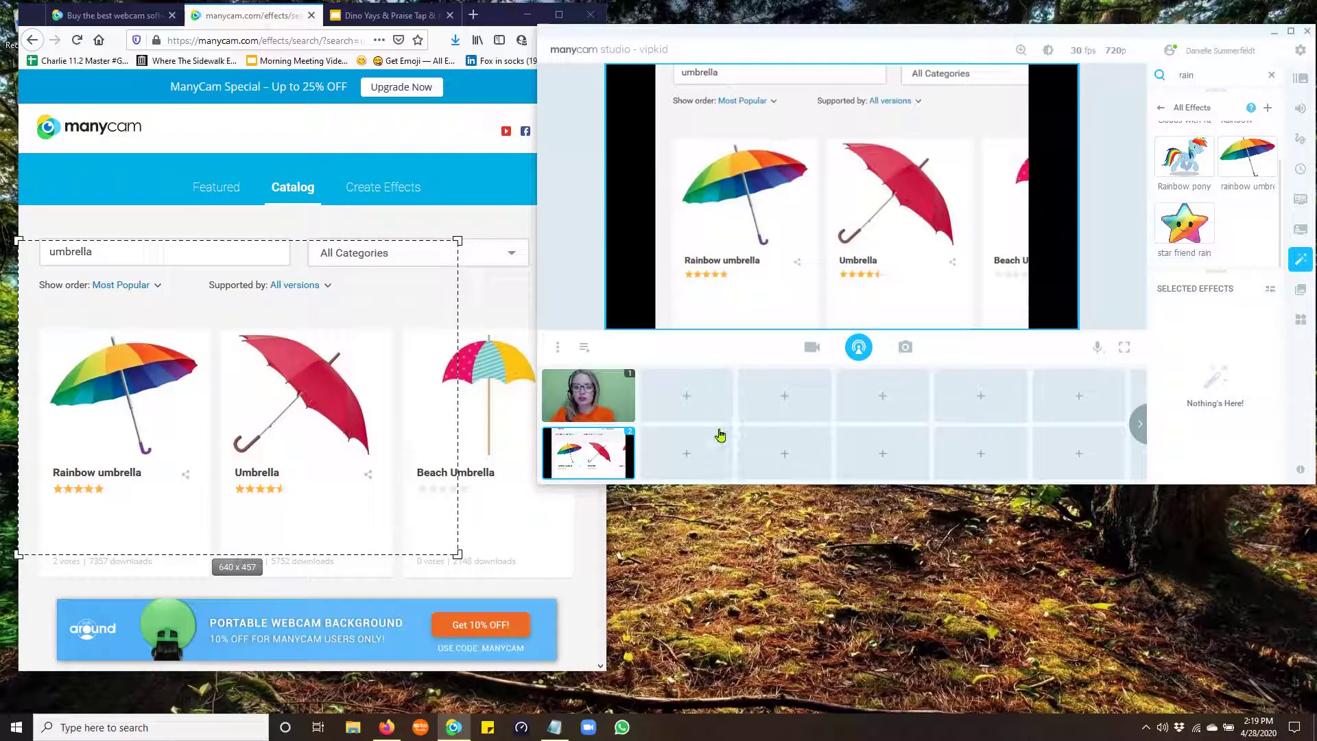
- Clear the desktop capture layer of the second preset
right_click(616, 132)
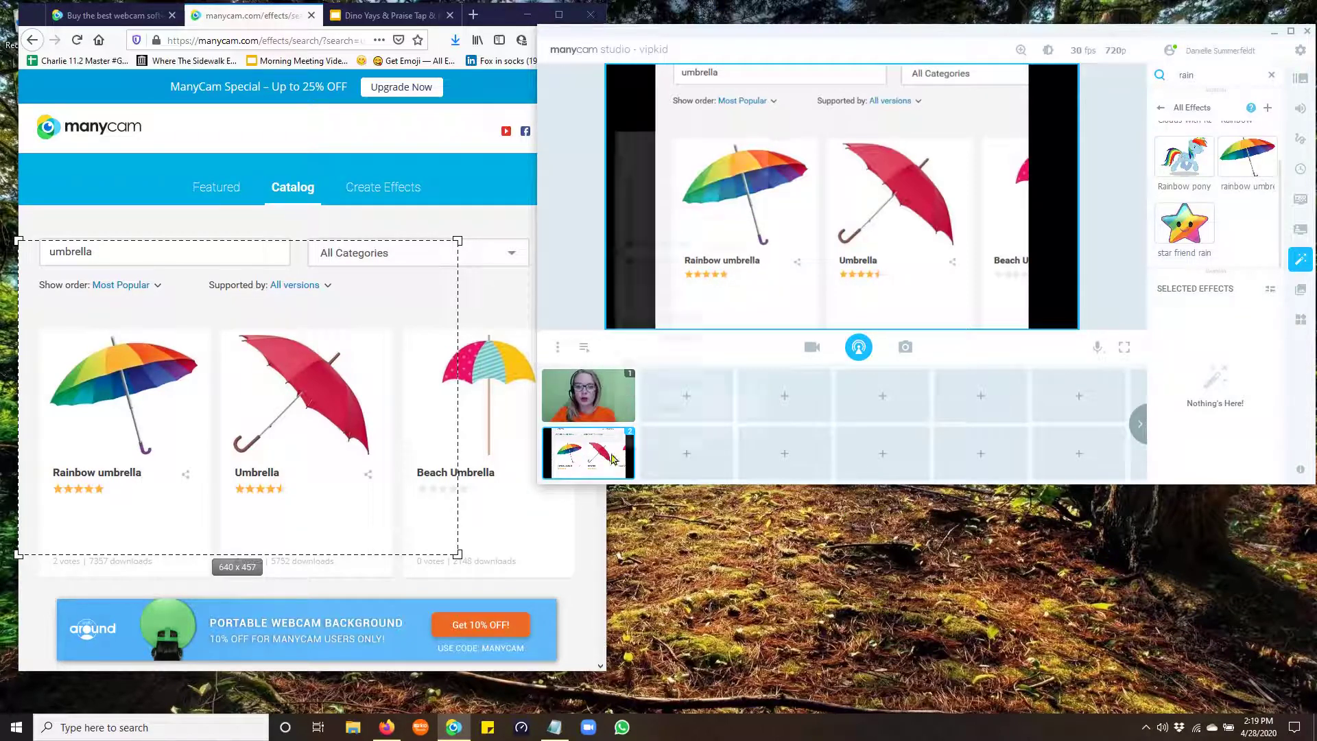
right_click(981, 227)
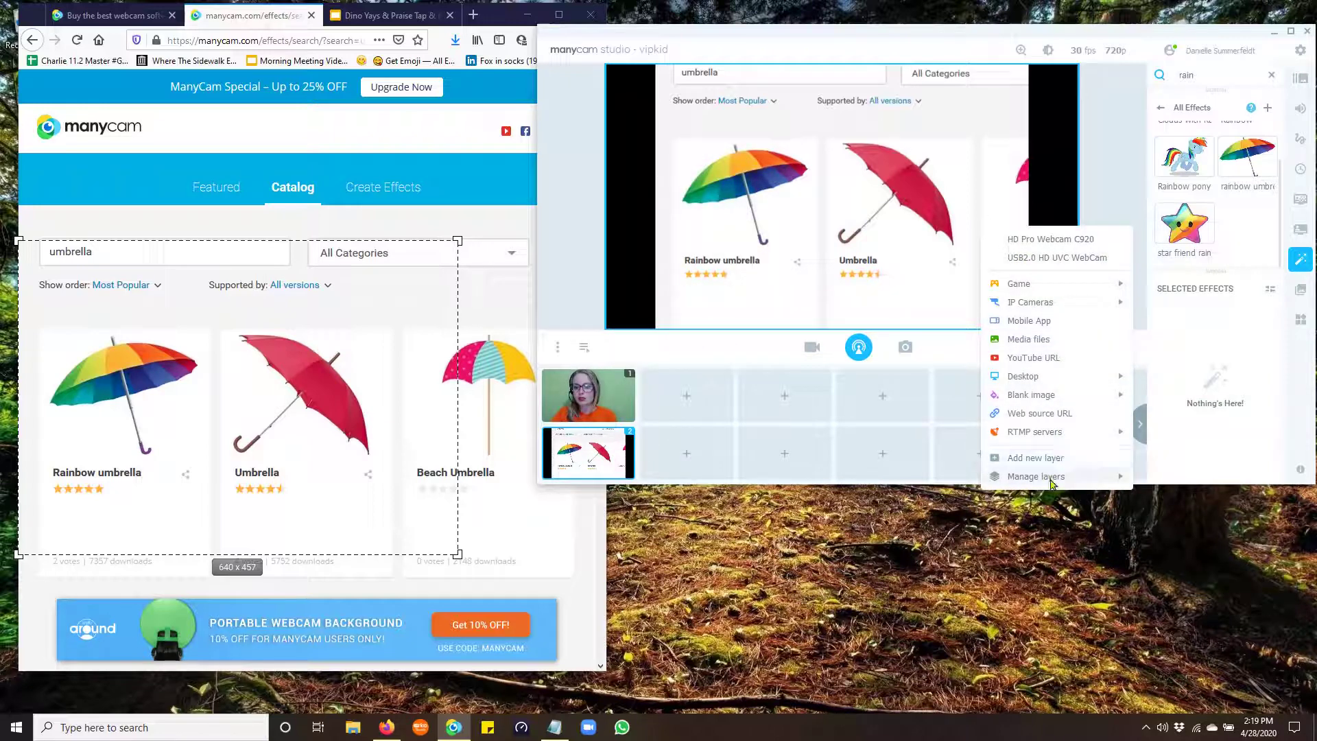
mouse_move(1051, 484)
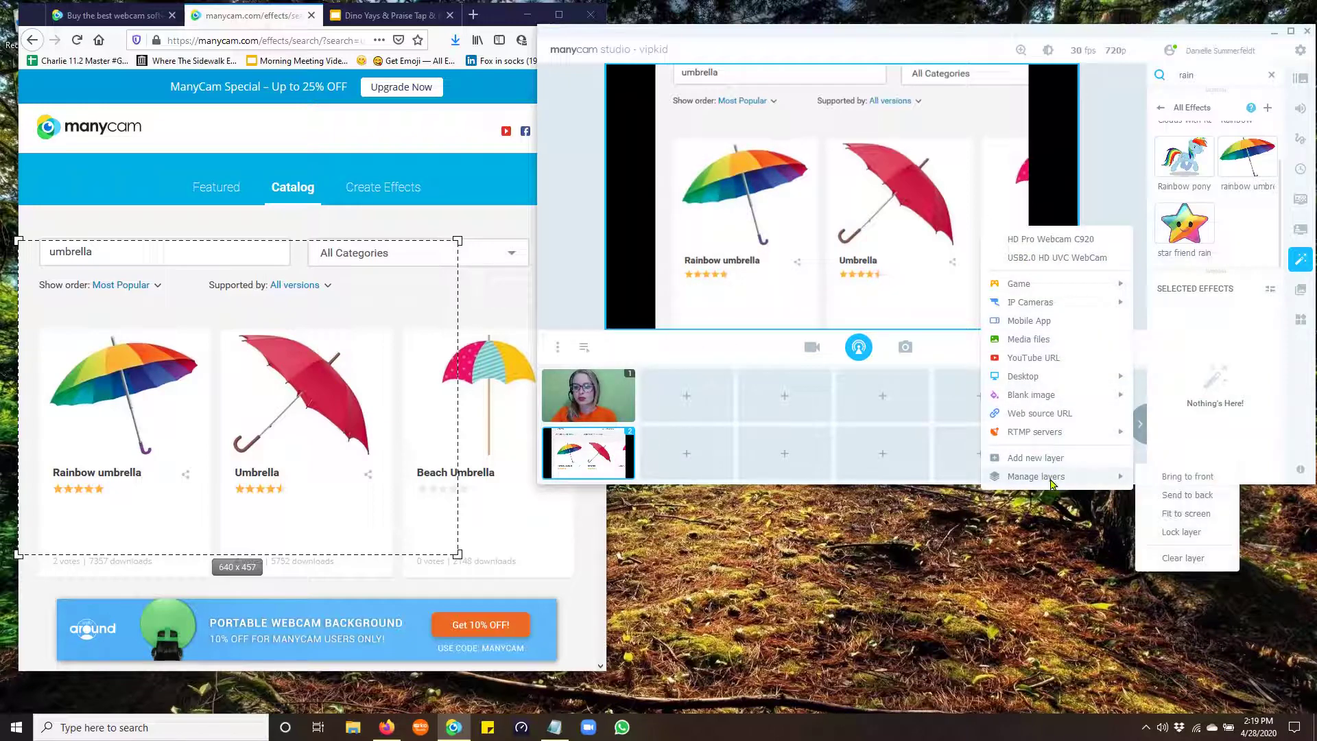
click(1181, 558)
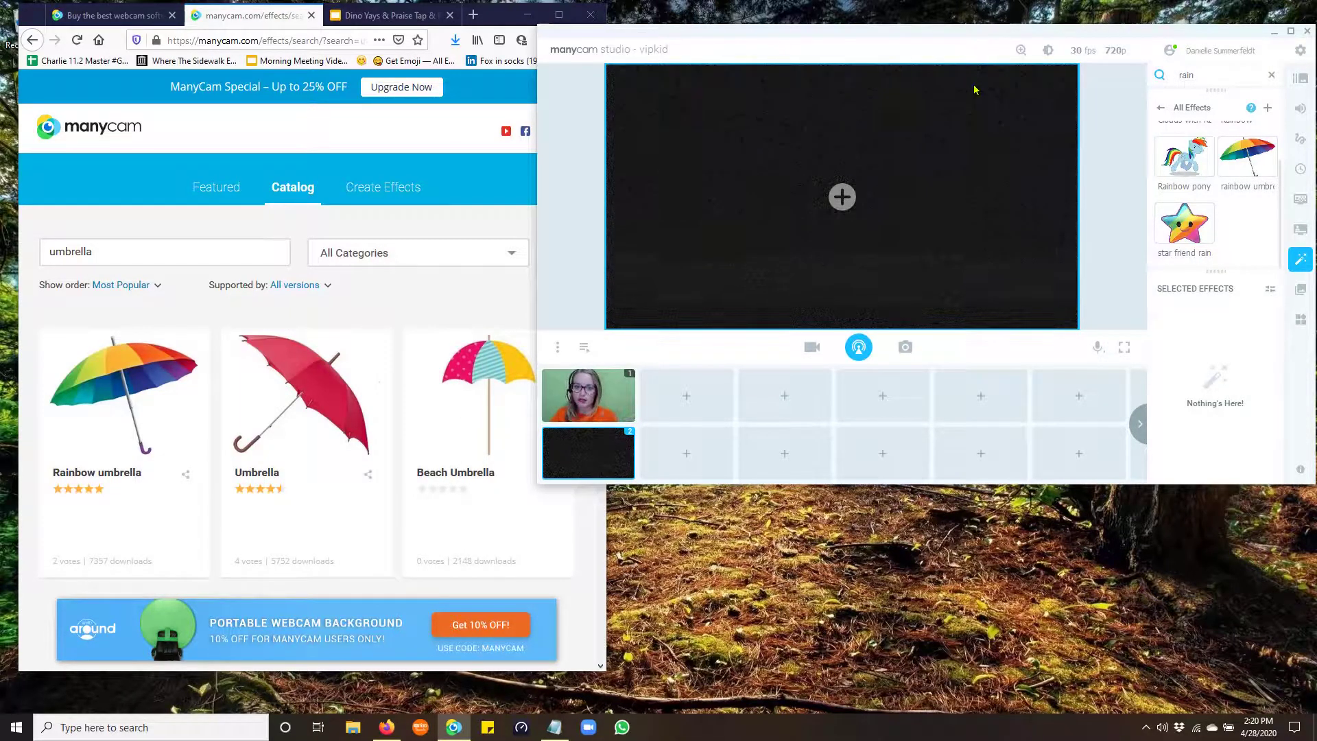
- Set the empty second preset's source to a desktop App Area capture of Mozilla Firefox
right_click(957, 144)
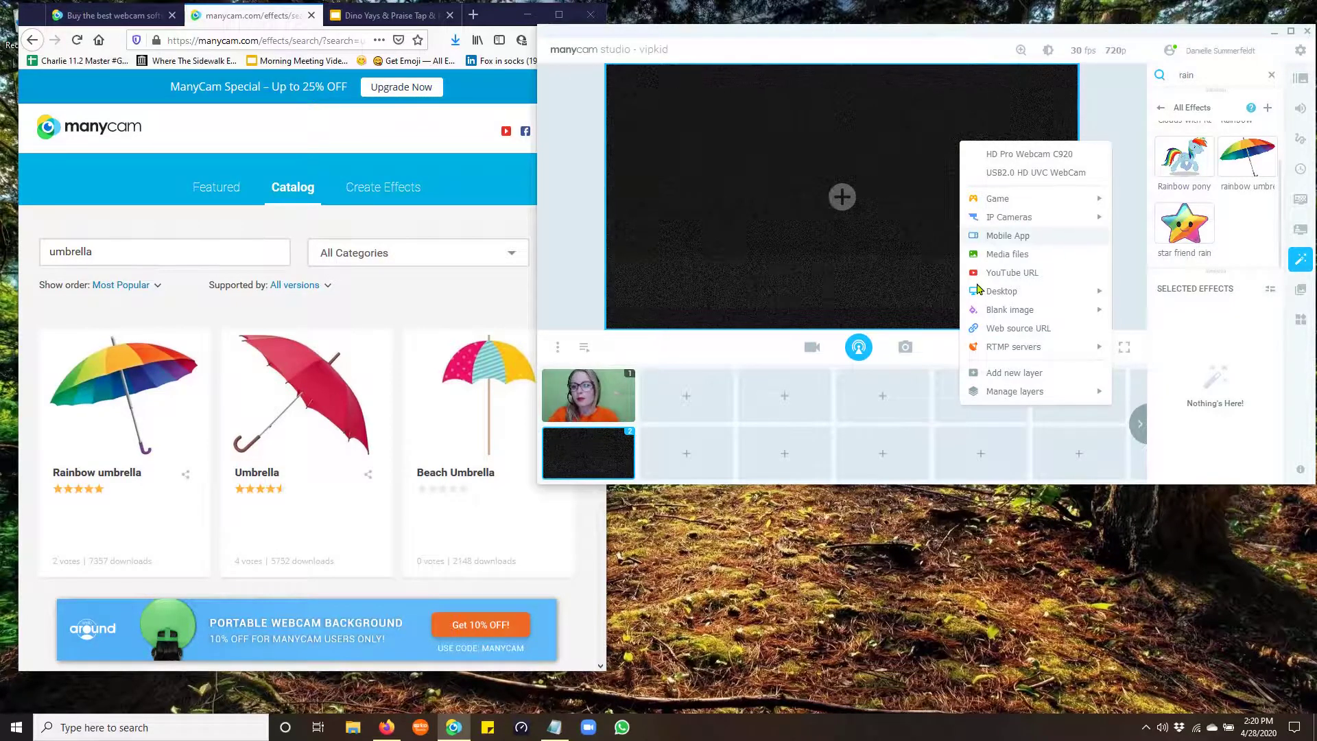
mouse_move(1084, 309)
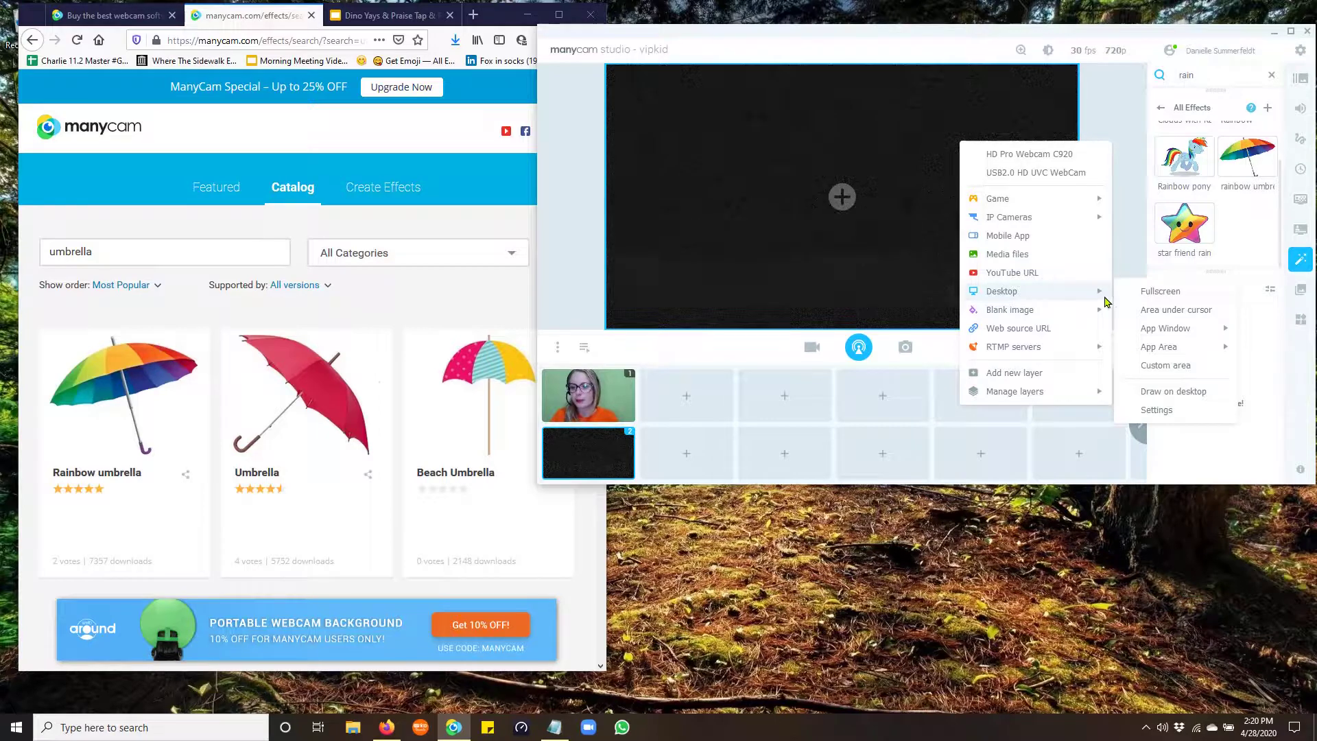
mouse_move(1188, 336)
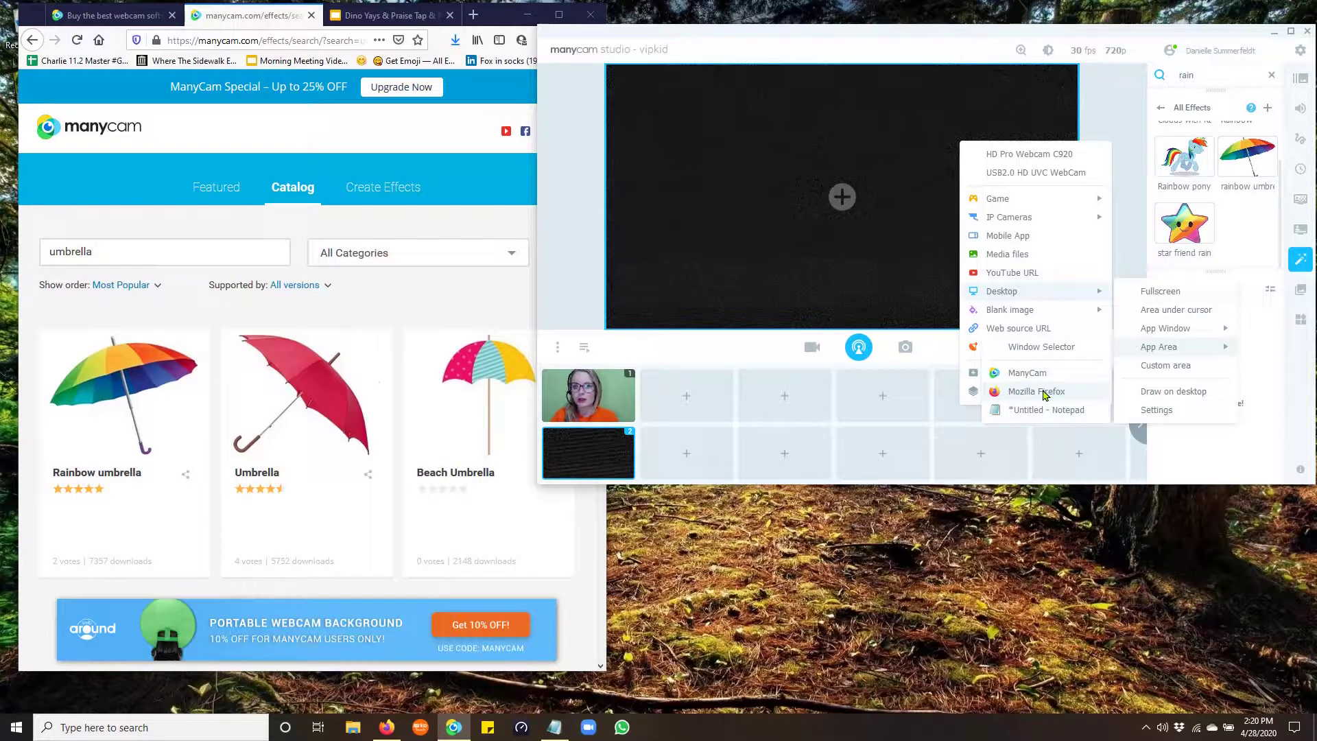
click(1037, 392)
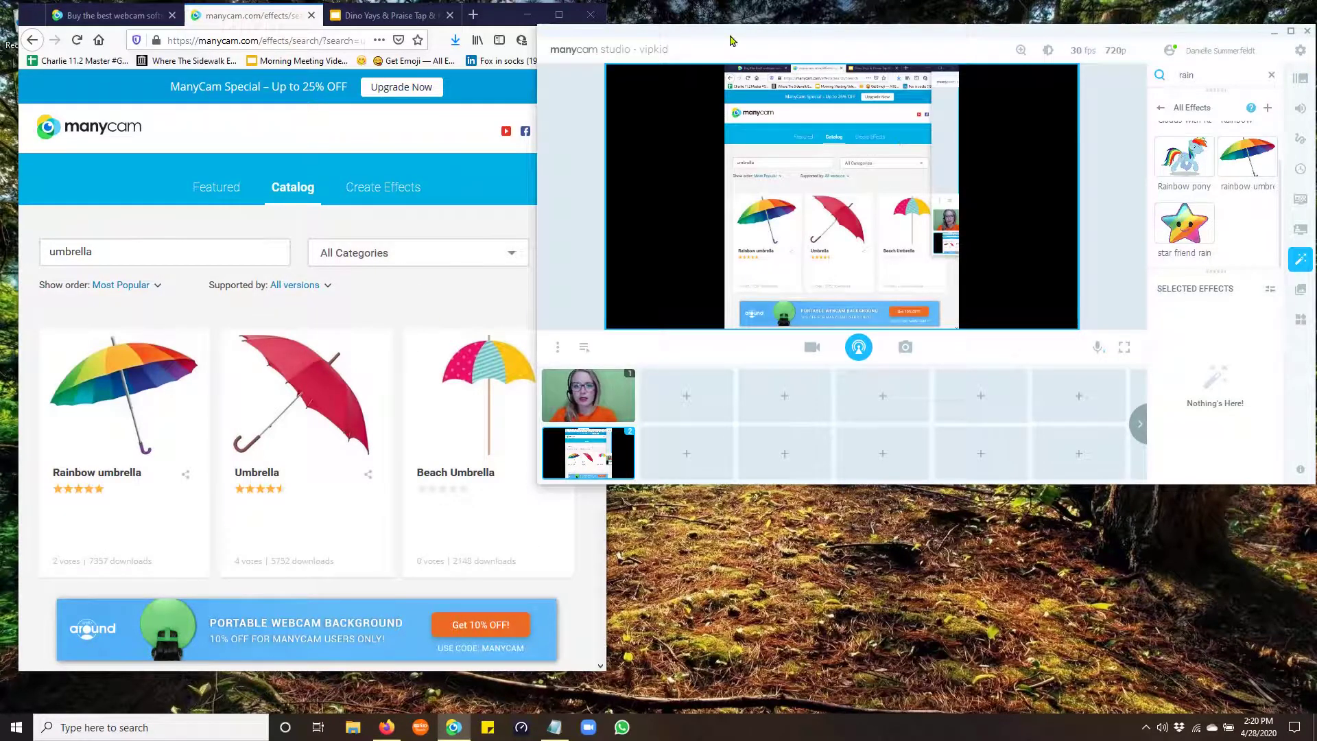
- Move the ManyCam window clear of the captured browser and show the Dino Yays & Praise Tap & Reveal presentation in Firefox
drag(733, 39, 882, 45)
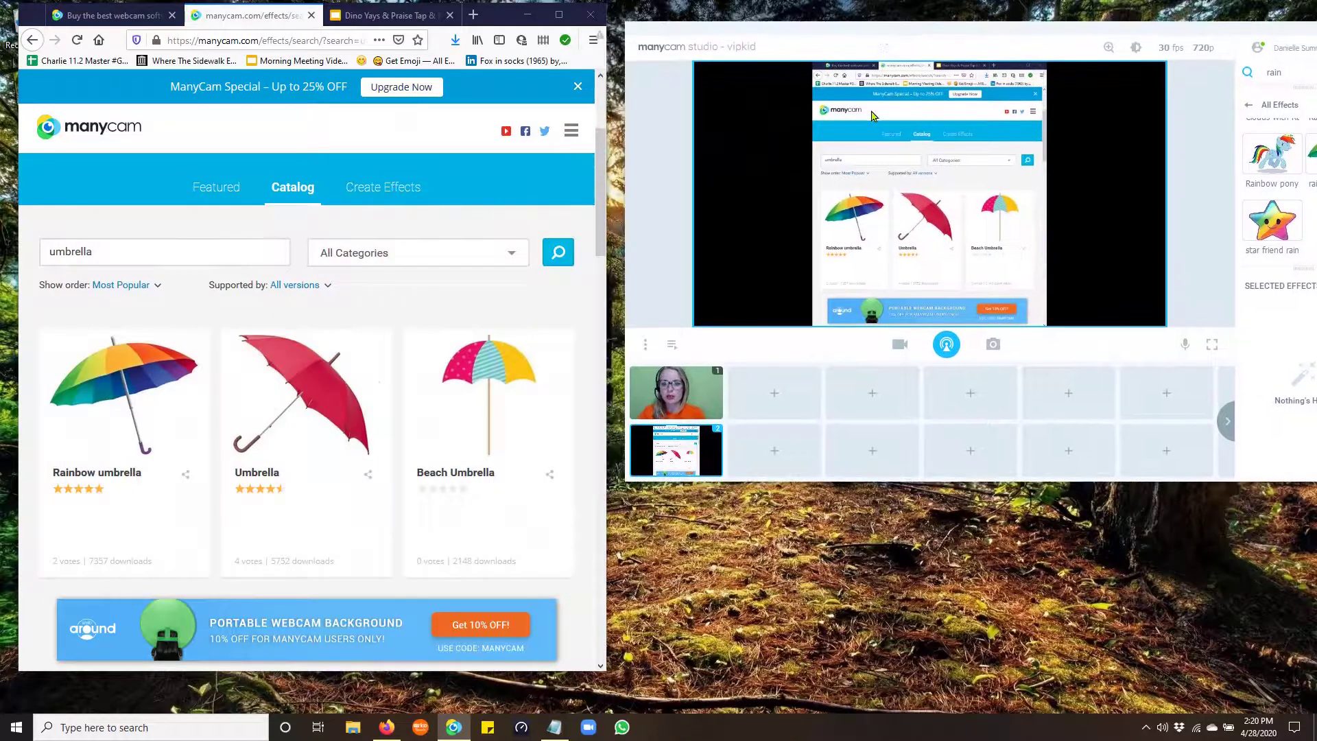
click(385, 15)
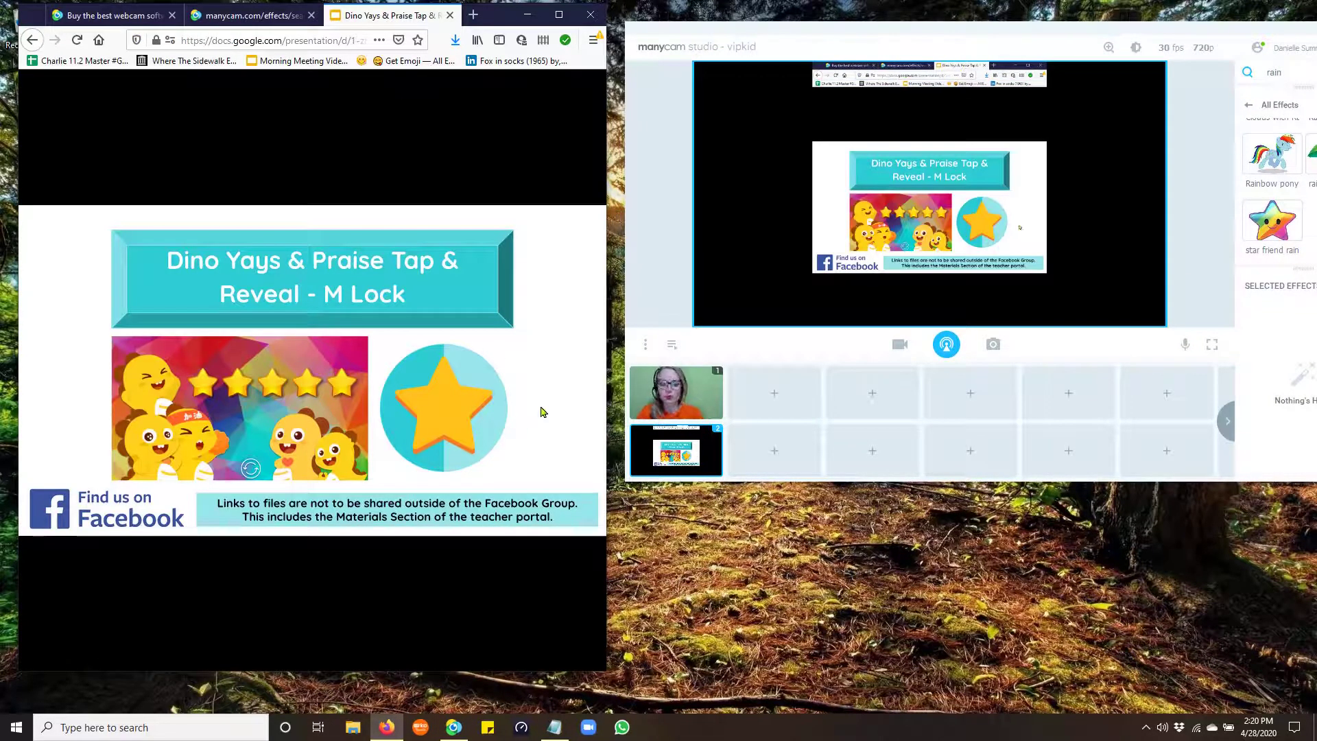